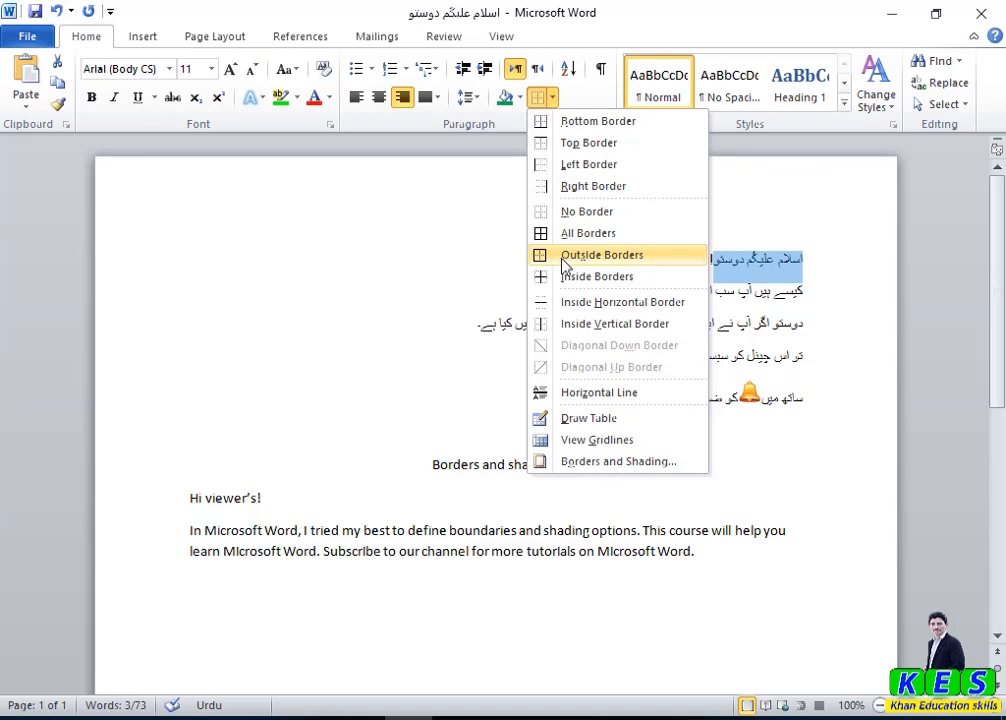
Add a bottom border beneath the first Urdu line
click(551, 98)
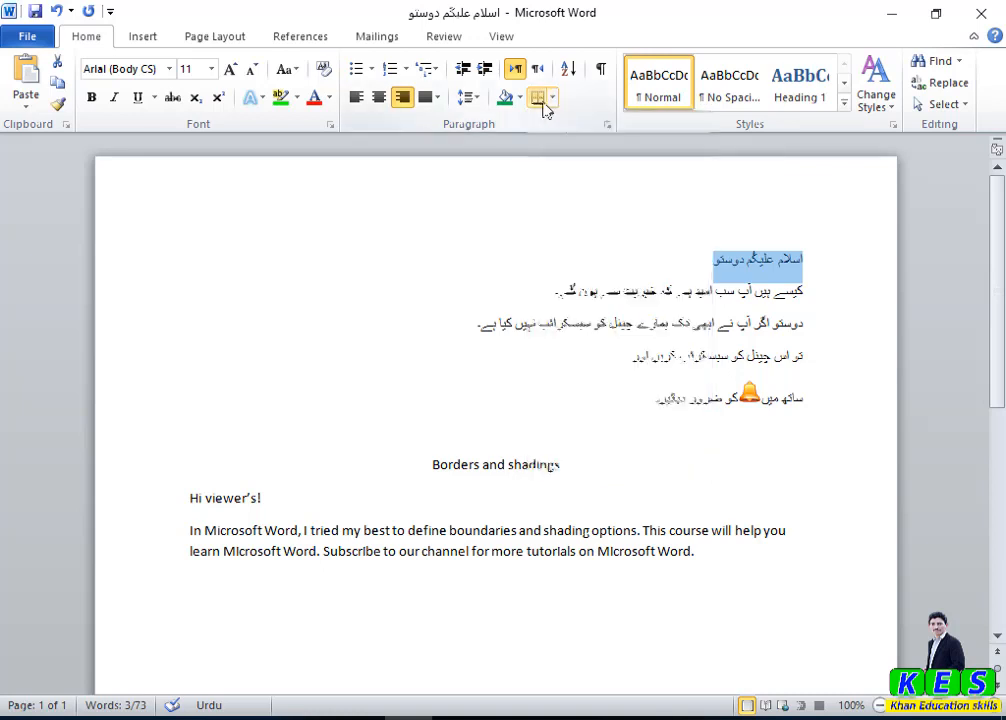
click(551, 98)
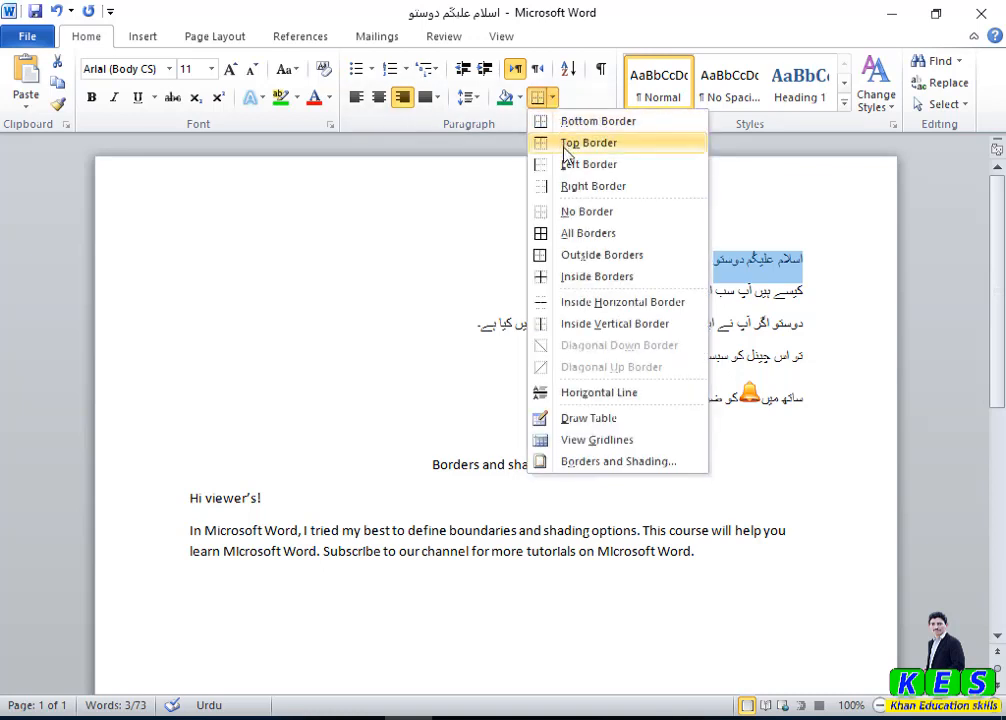
click(548, 124)
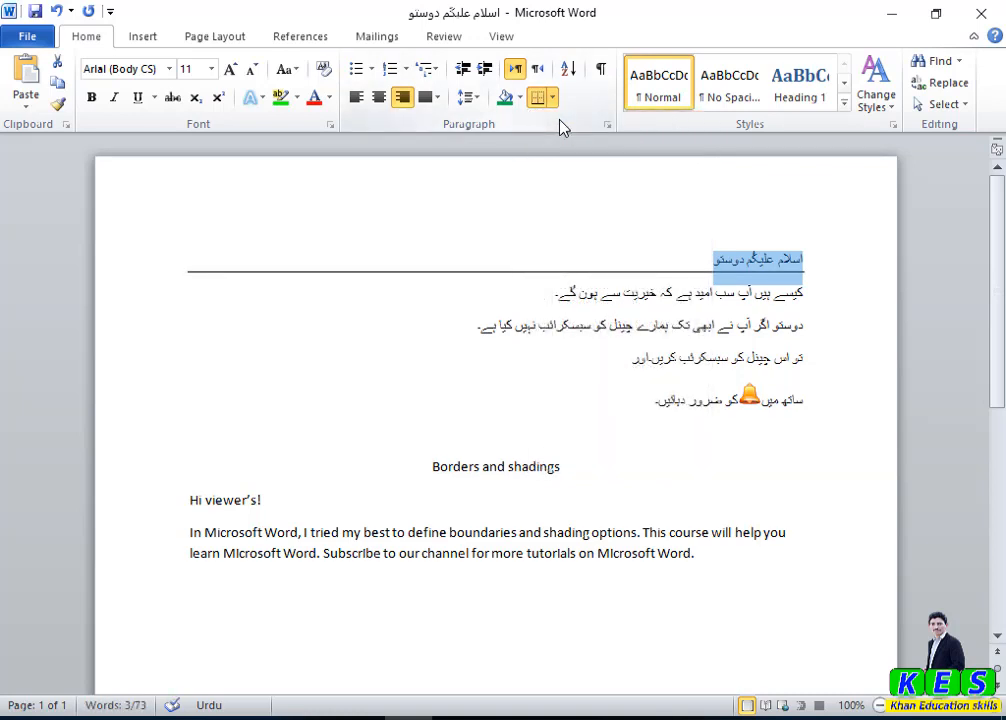
click(548, 295)
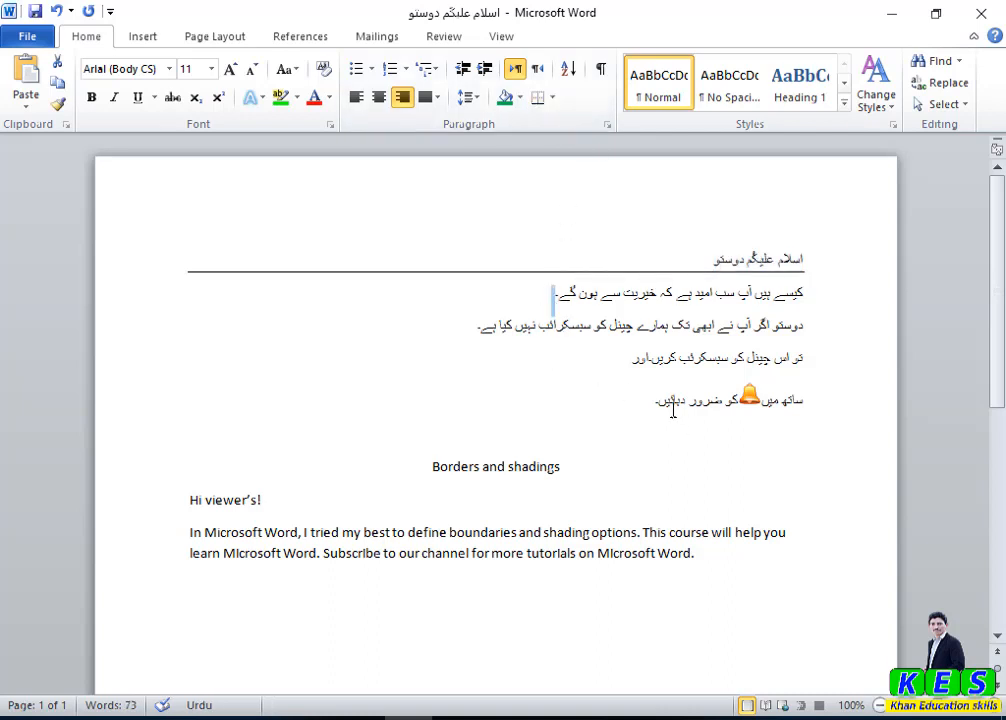
Enclose the last Urdu line, containing the bell icon, with top, left, right and bottom borders
drag(652, 402, 801, 408)
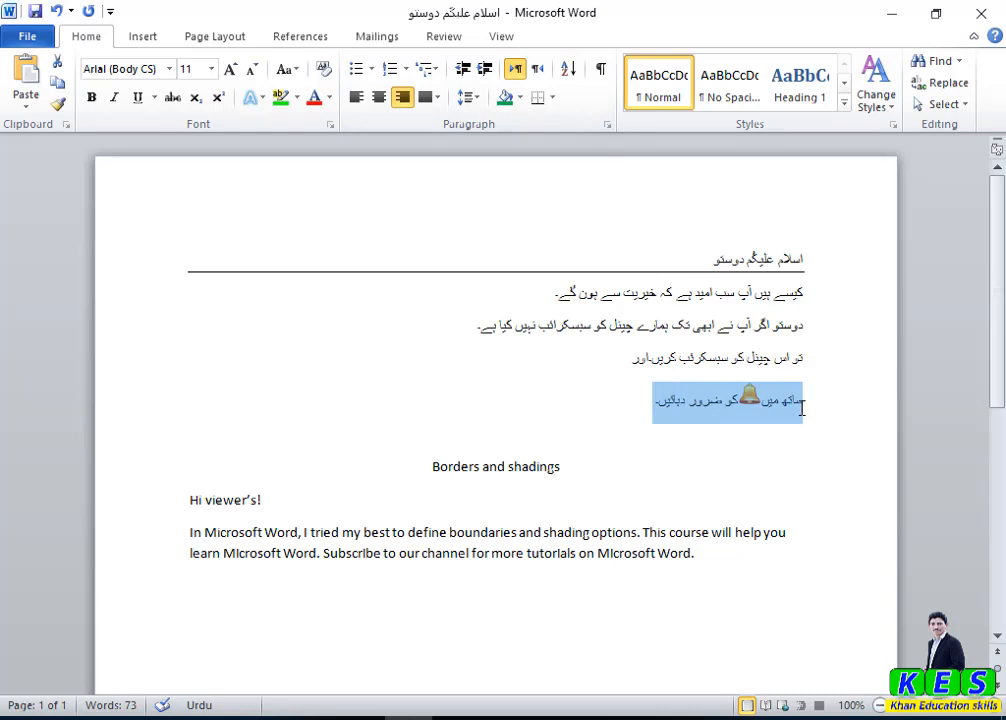
click(552, 97)
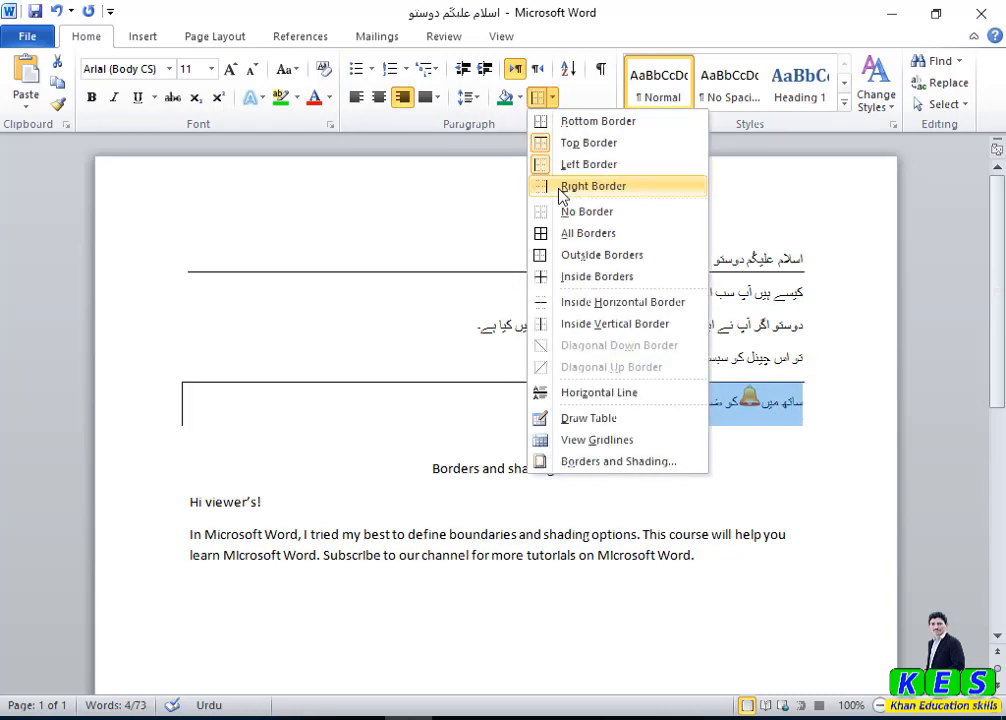
click(561, 187)
click(552, 98)
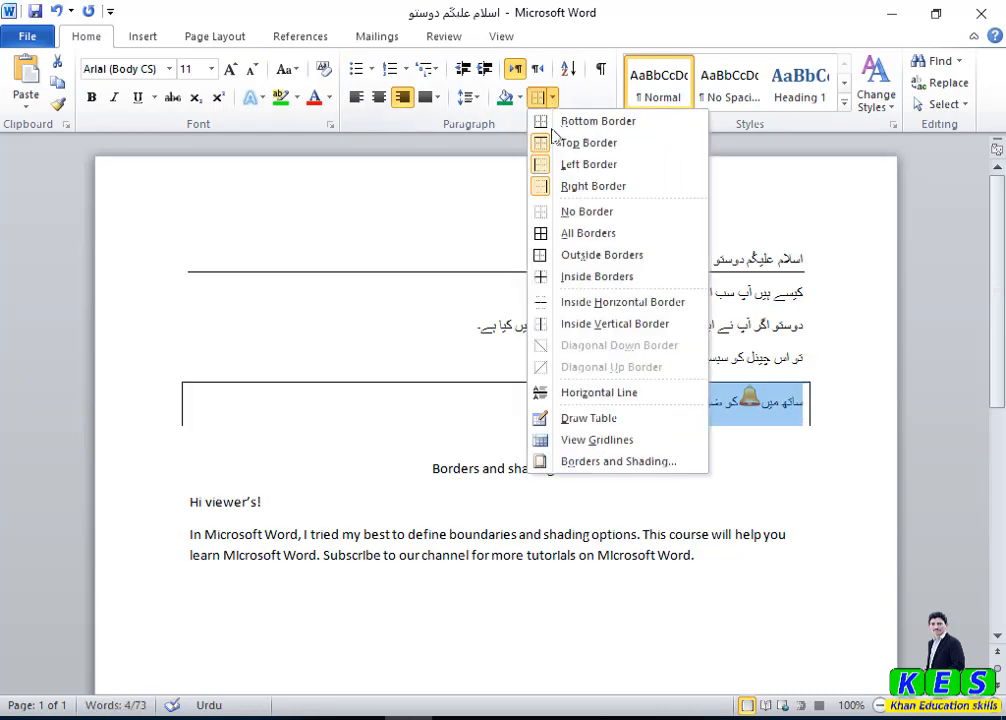
click(552, 124)
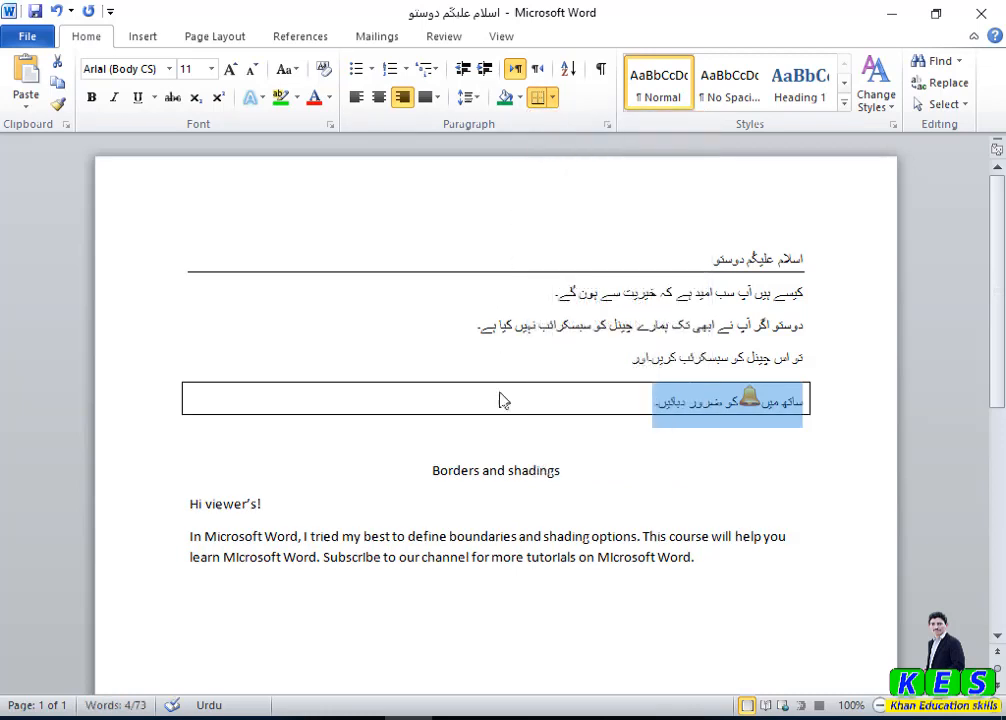
Apply outside borders to the text of the third Urdu line
drag(468, 328, 801, 333)
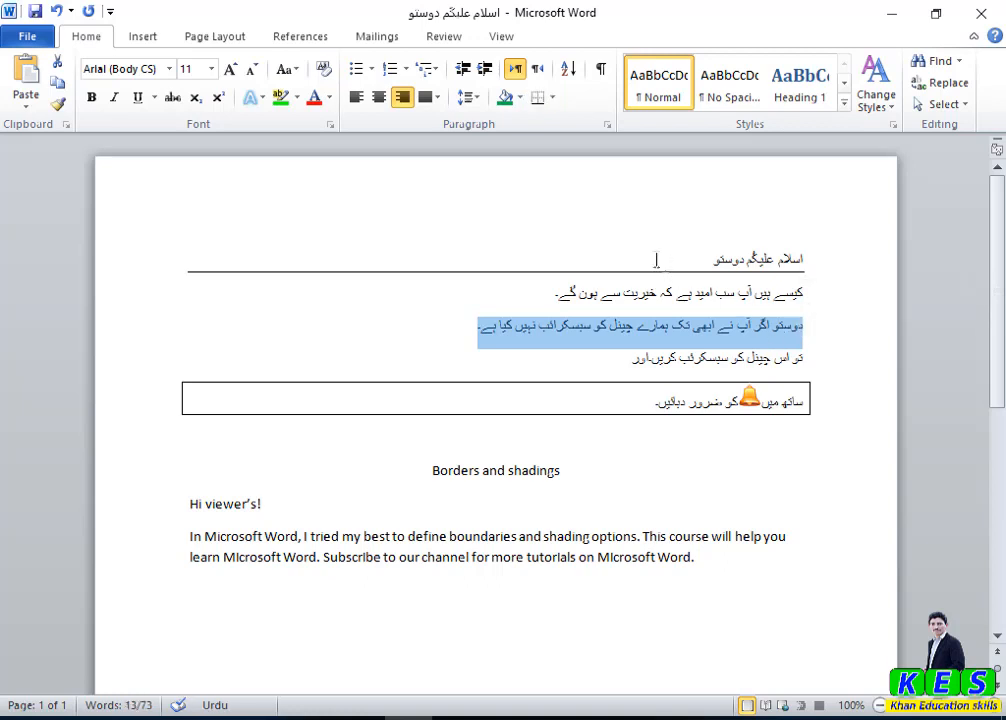
click(552, 98)
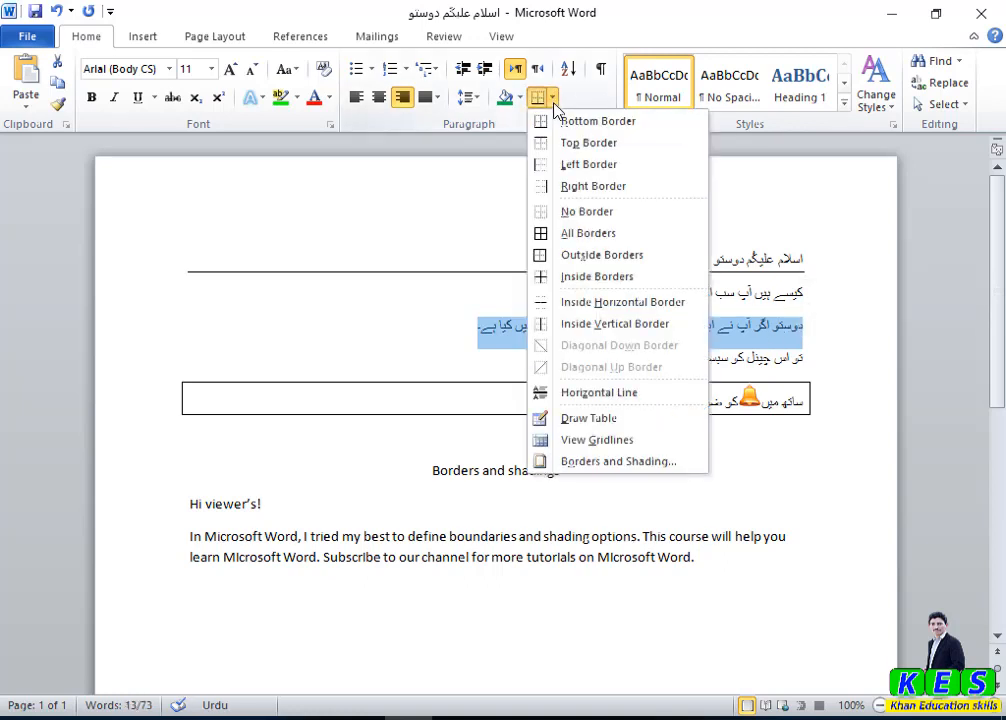
click(567, 256)
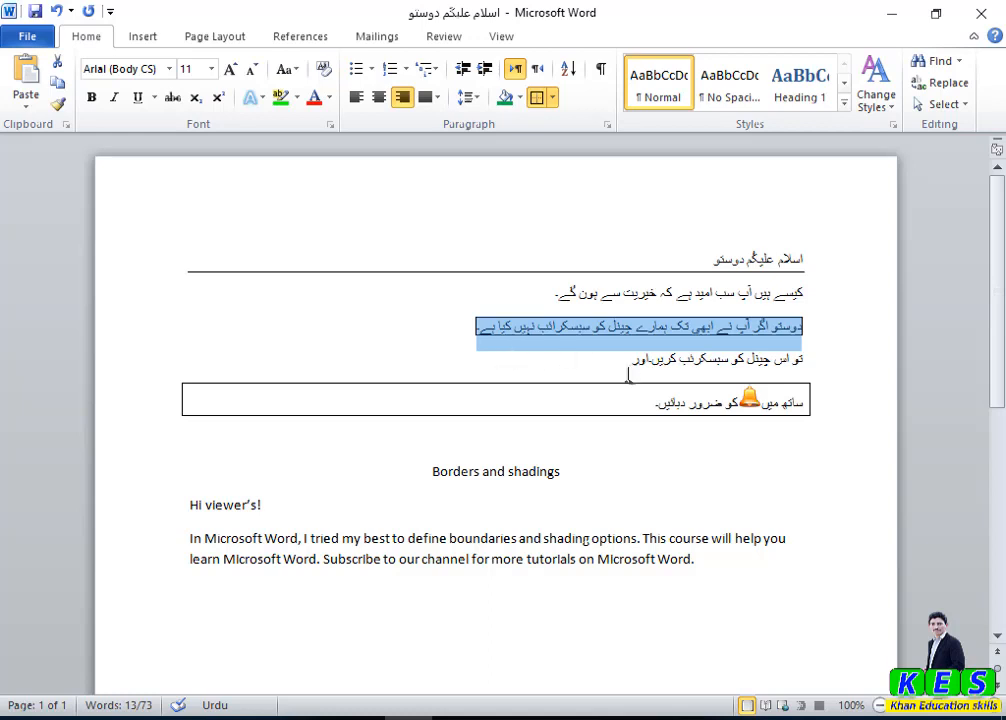
Apply an inside horizontal border and a right border to the fourth Urdu line
drag(621, 367, 804, 361)
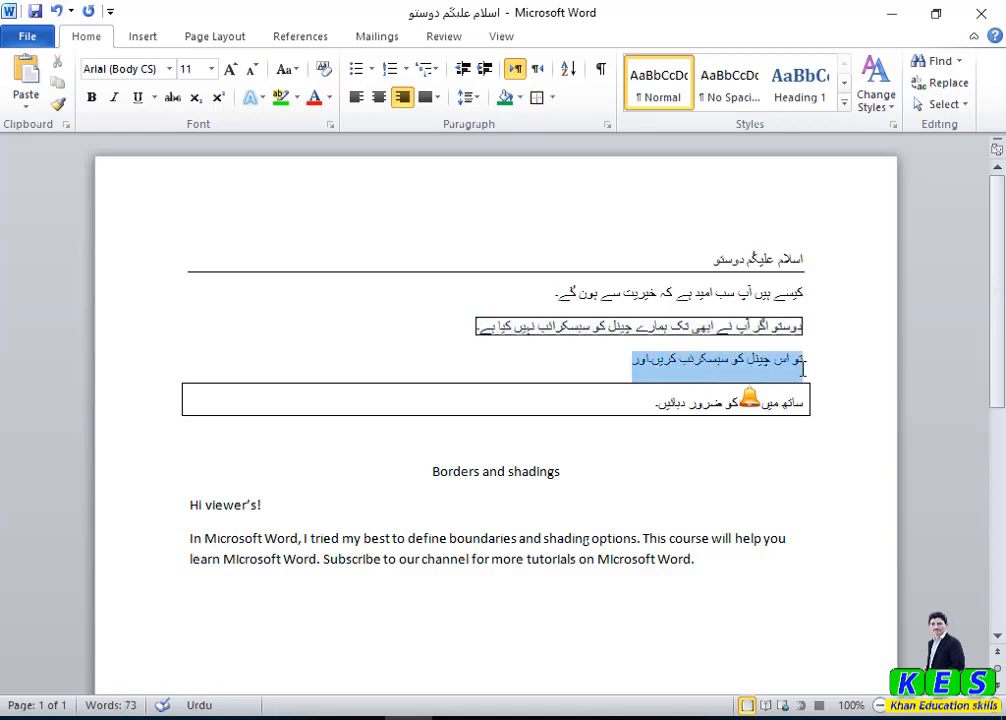
click(553, 98)
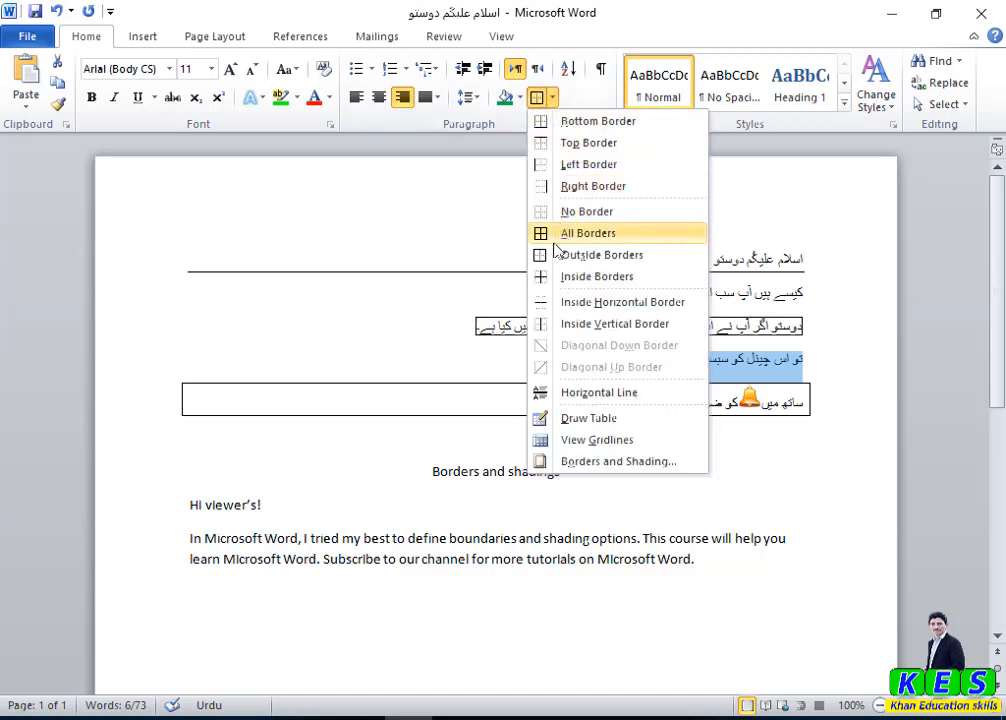
click(555, 304)
click(553, 98)
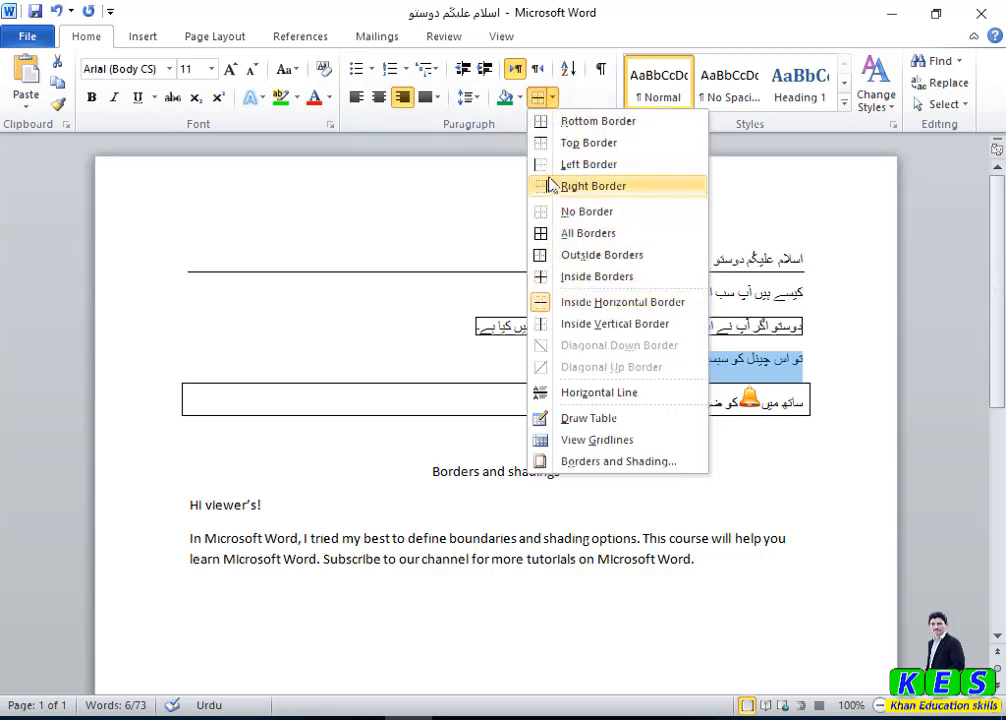
click(578, 190)
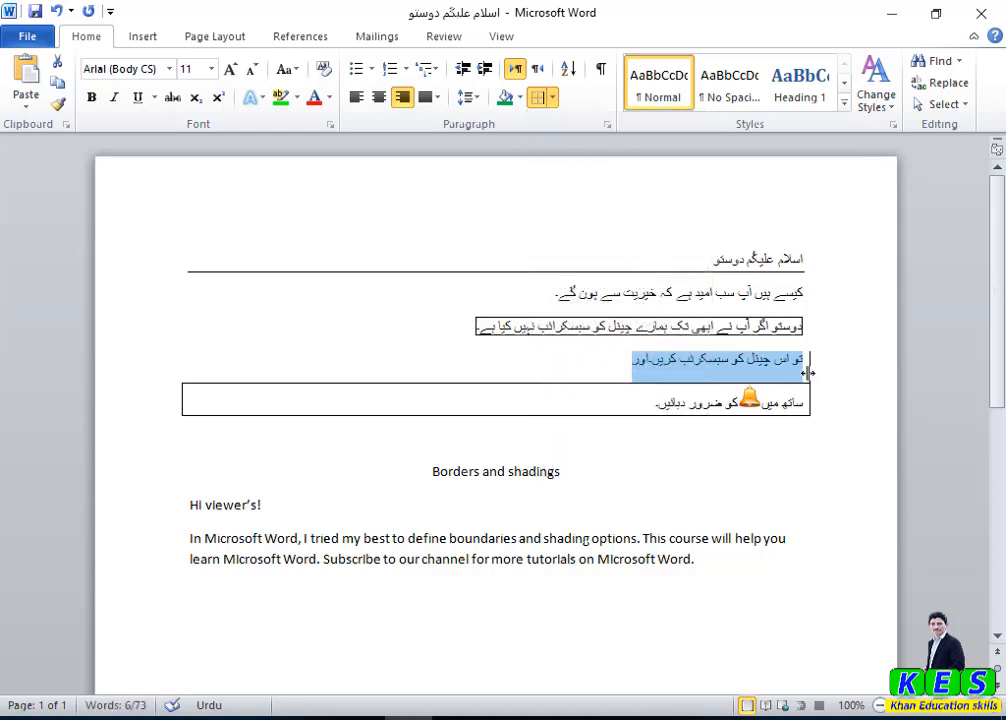
click(827, 313)
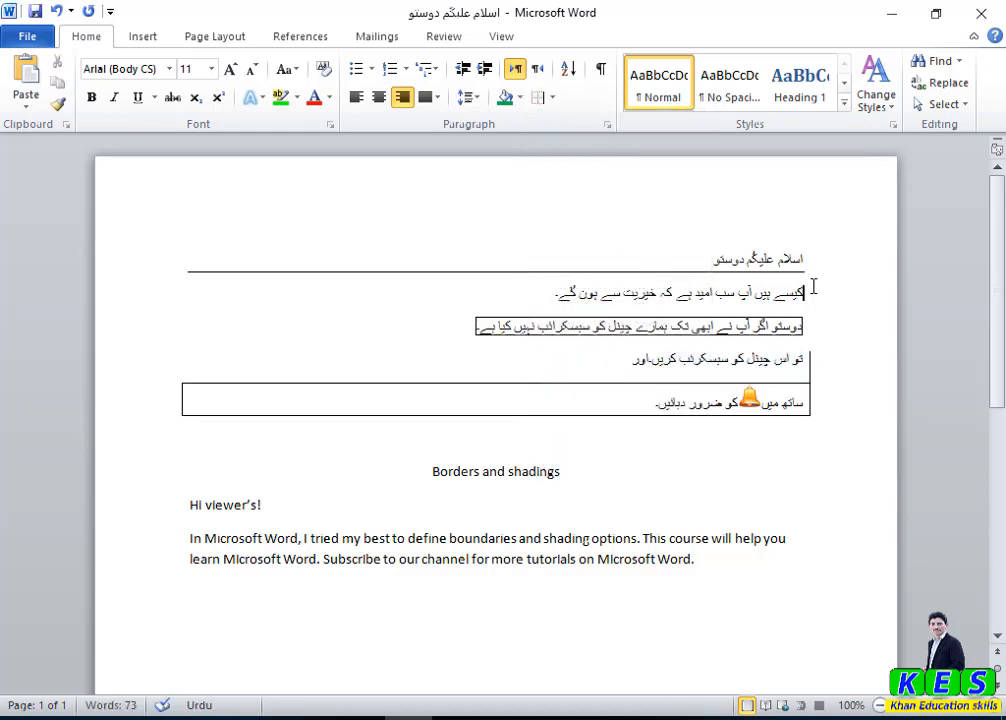
Undo all the border changes made to the Urdu lines
key(ctrl+z)
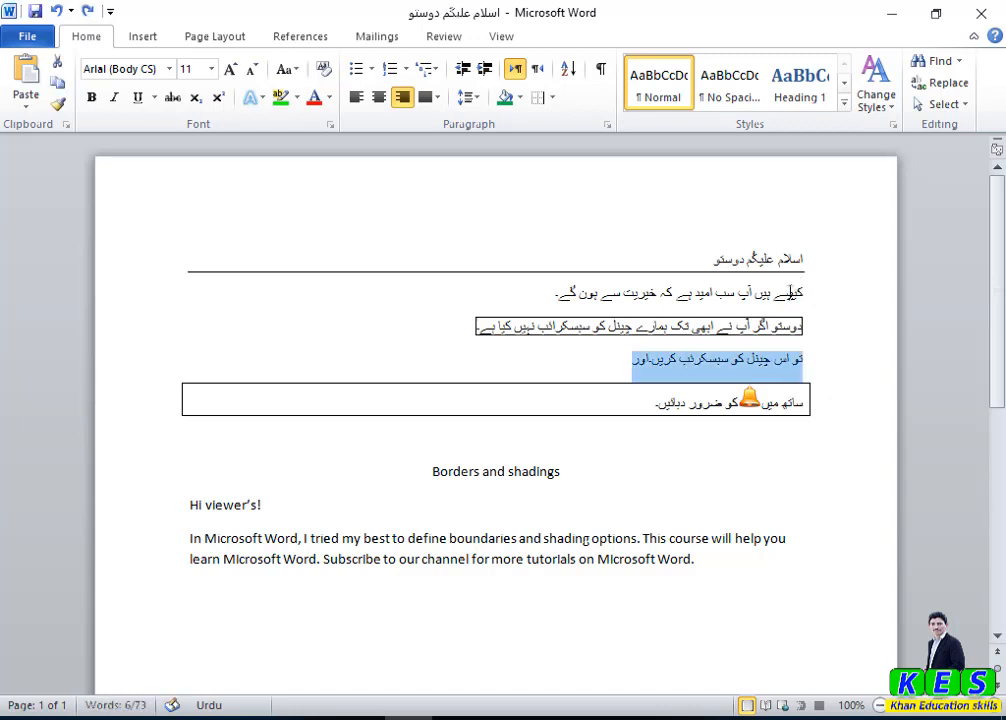
key(ctrl+z)
key(ctrl+z)
key(ctrl+z)
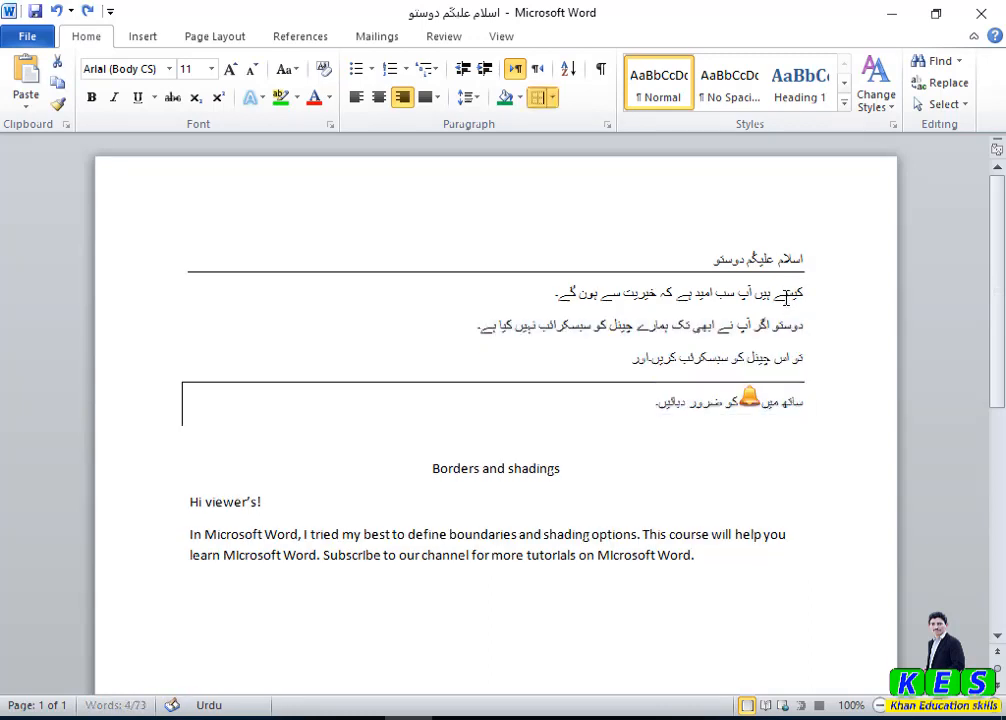
key(ctrl+z)
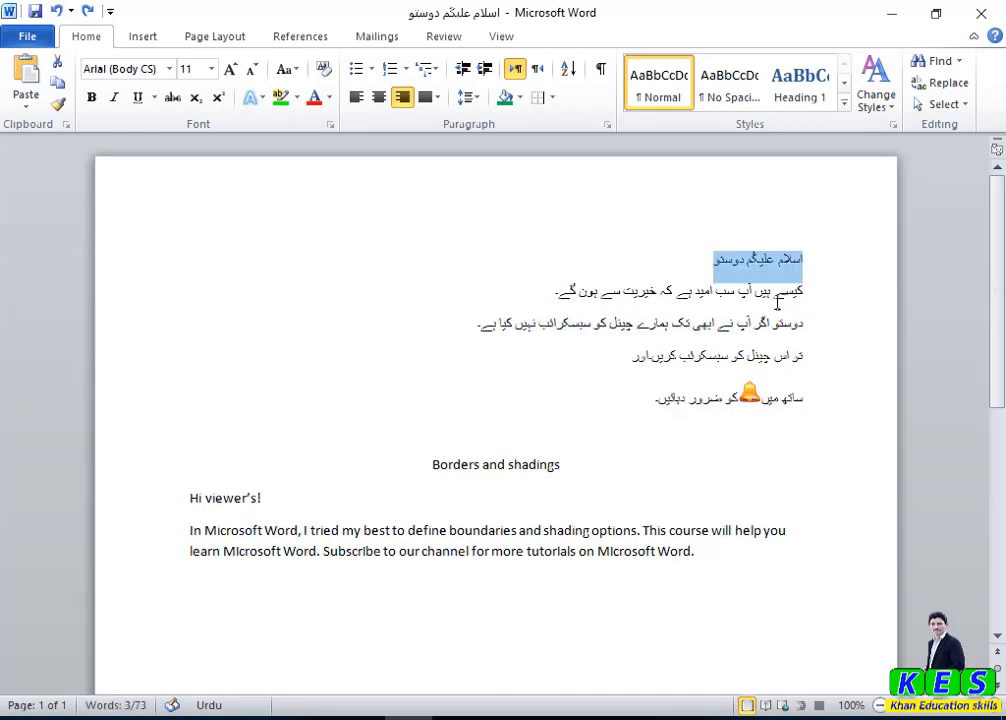
Examine the border style, color and width choices in the Borders and Shading settings, leaving without applying anything
click(552, 97)
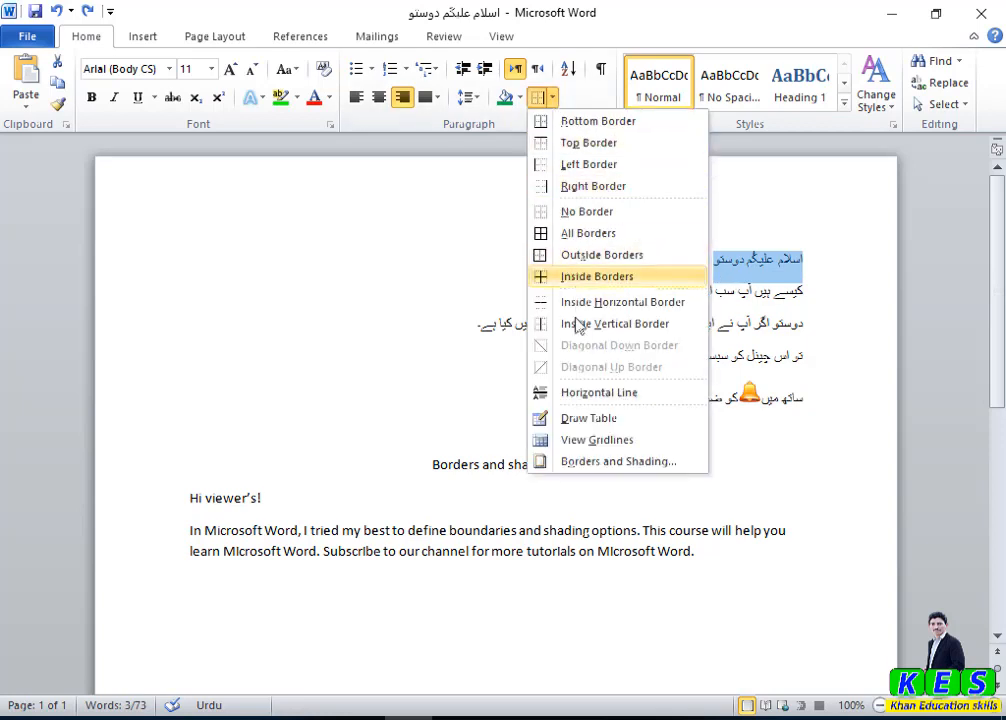
click(572, 465)
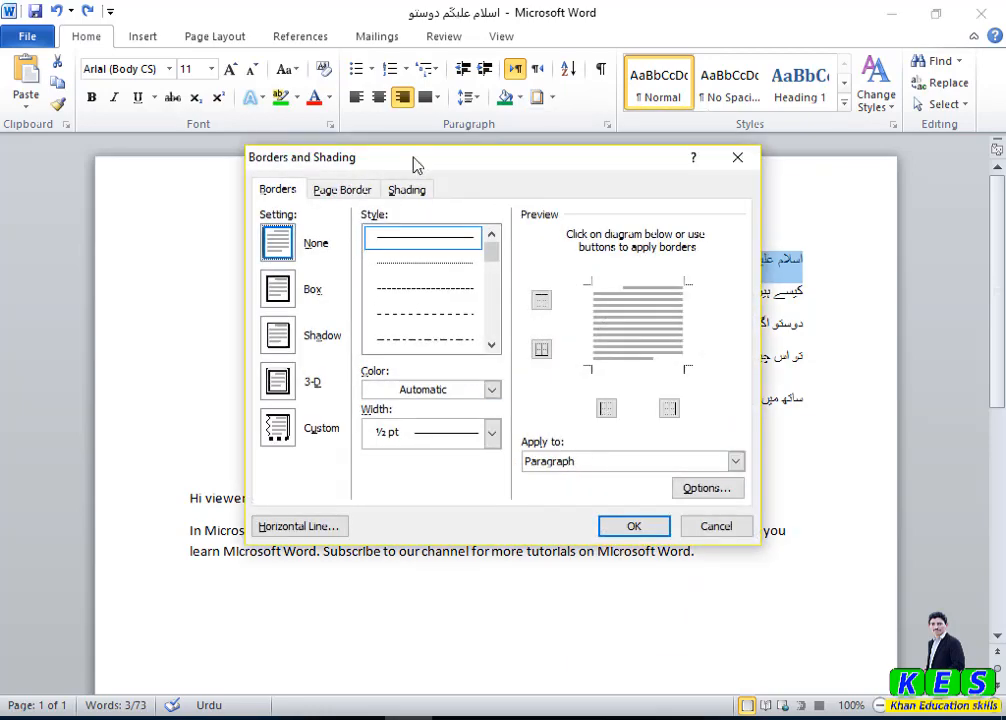
mouse_move(413, 163)
mouse_down()
mouse_move(281, 103)
mouse_move(207, 42)
mouse_up()
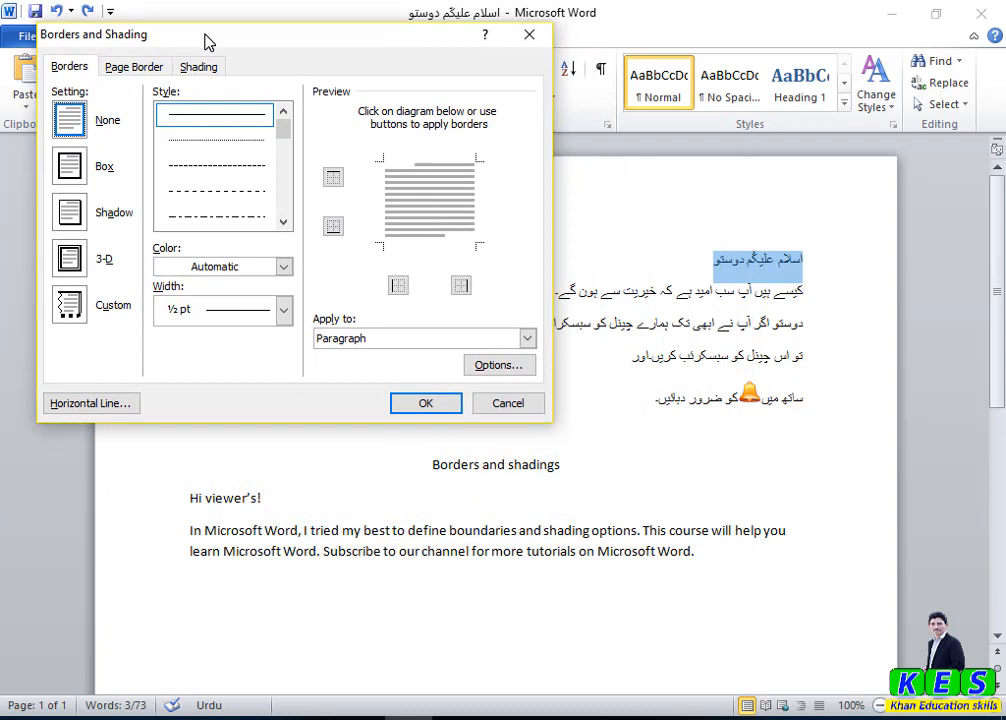
drag(207, 42, 258, 78)
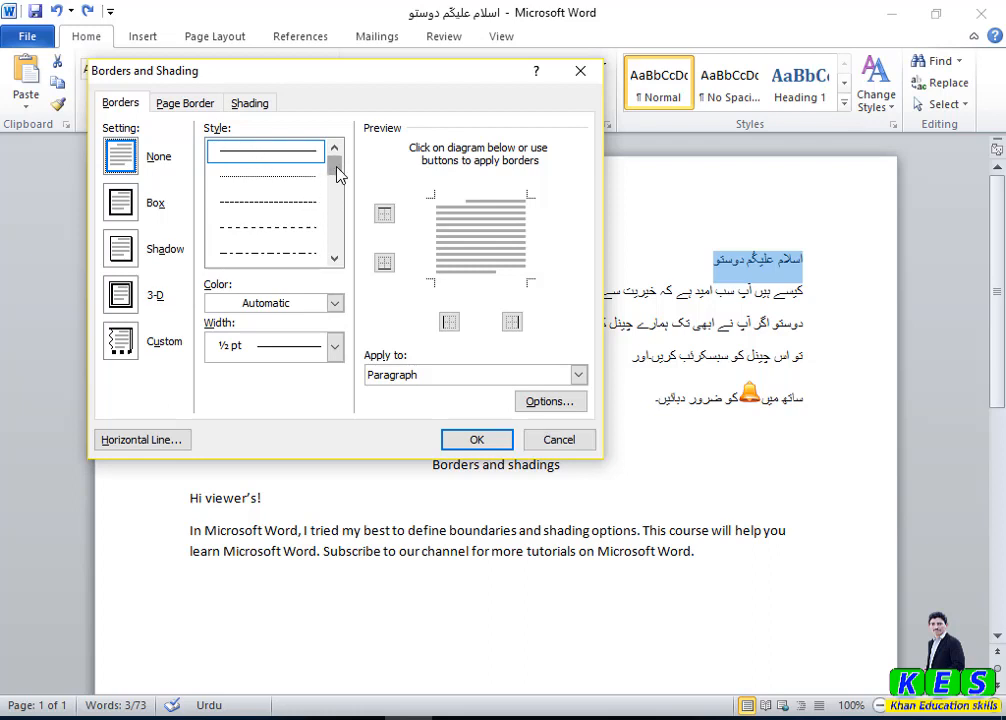
mouse_move(337, 174)
mouse_down()
mouse_move(342, 254)
mouse_move(332, 162)
mouse_up()
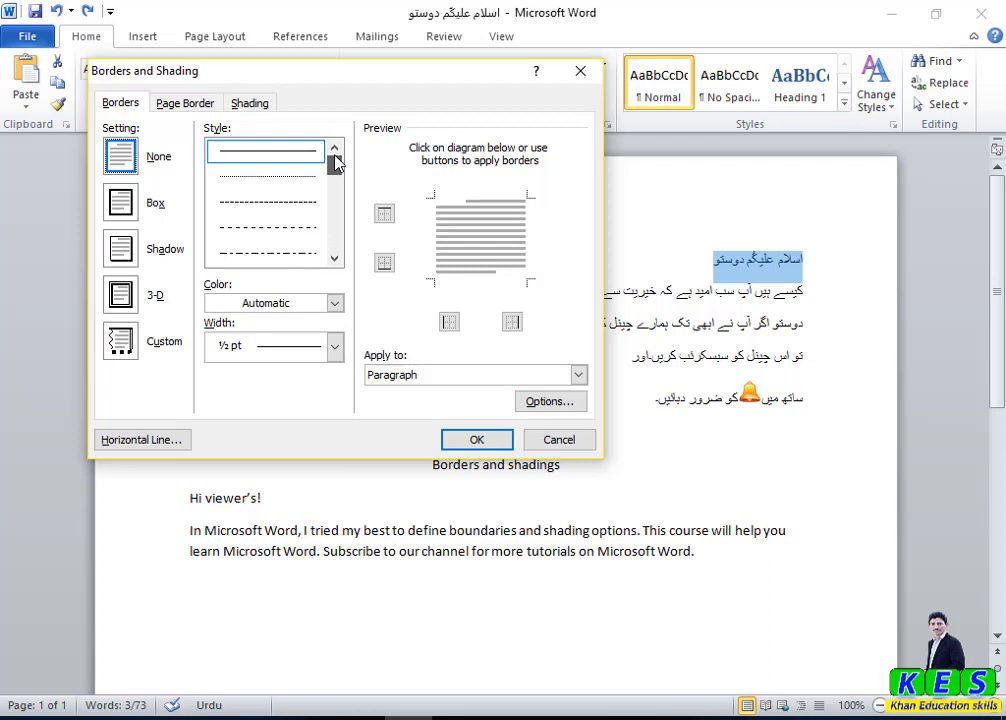
click(335, 305)
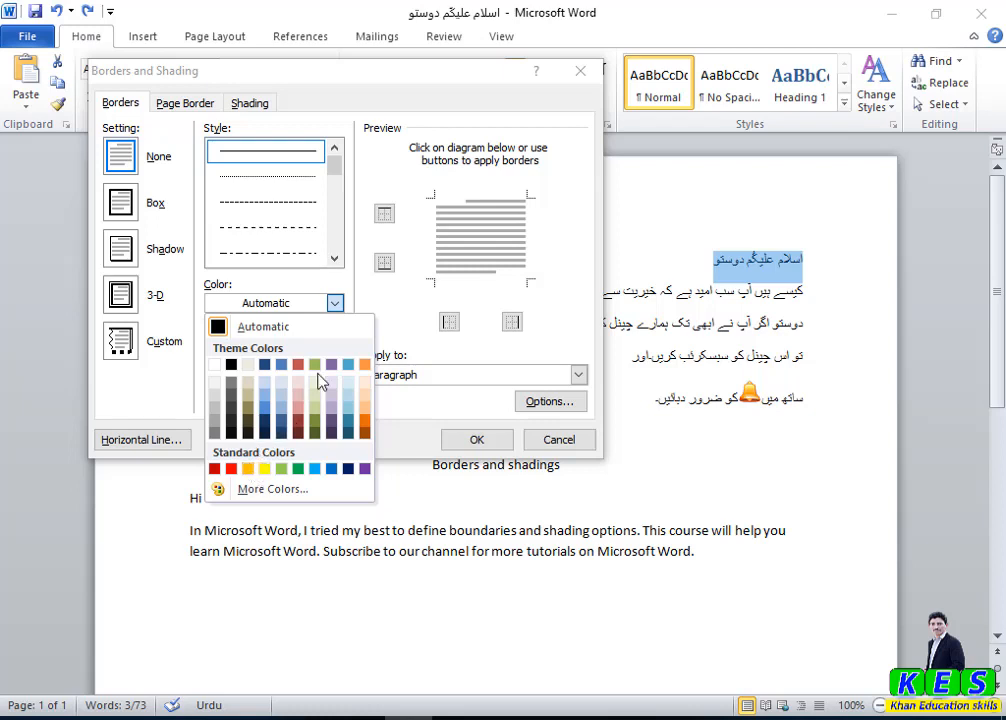
click(334, 302)
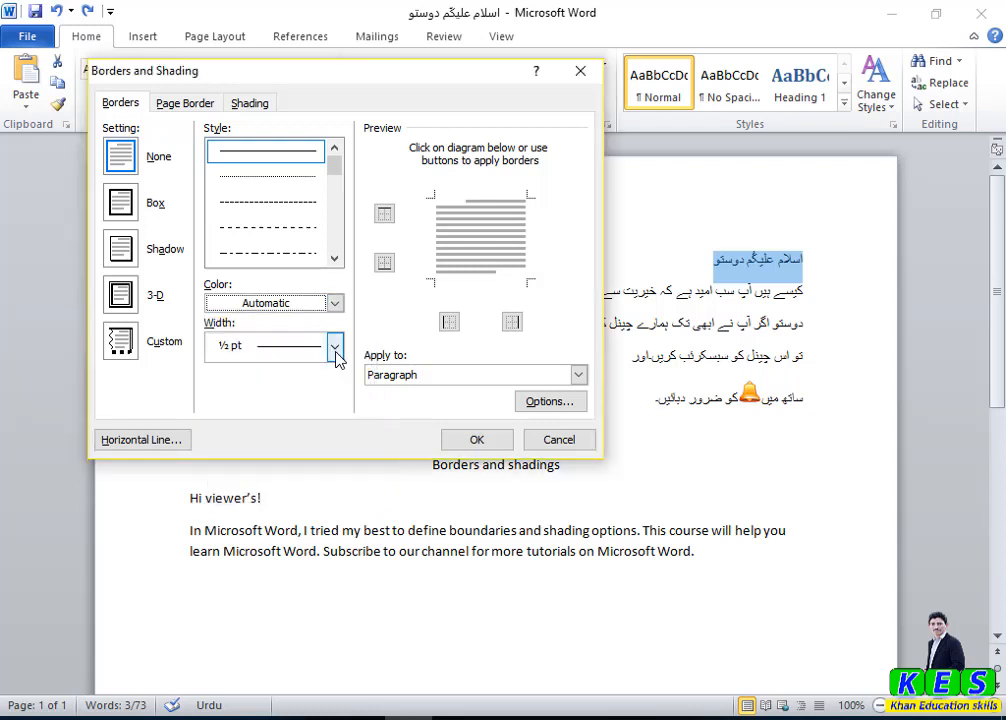
click(334, 348)
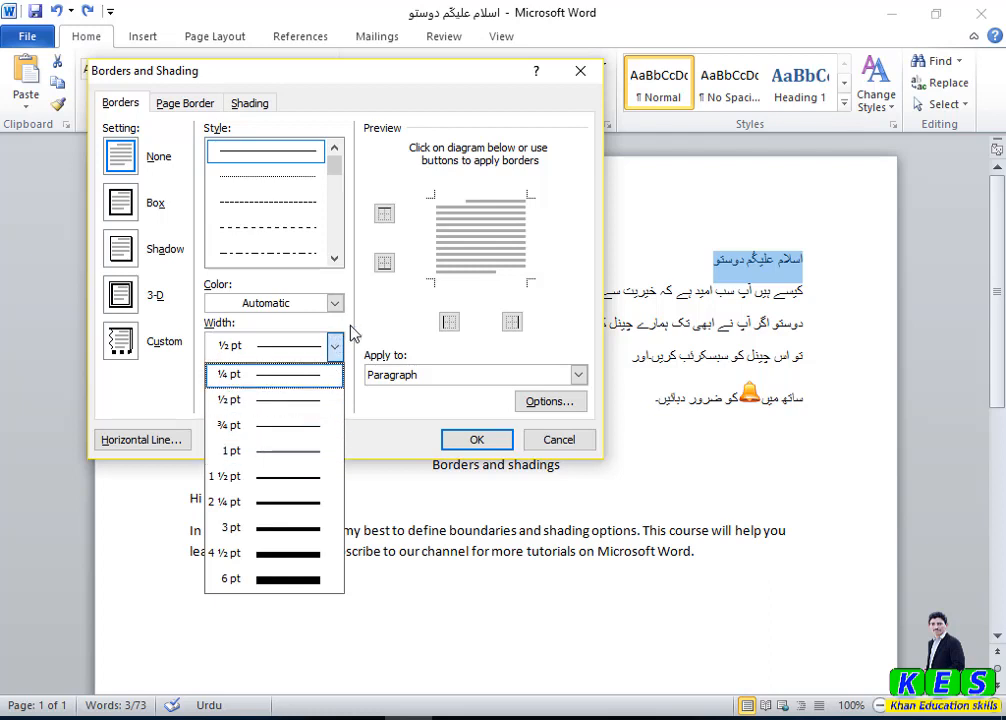
click(335, 346)
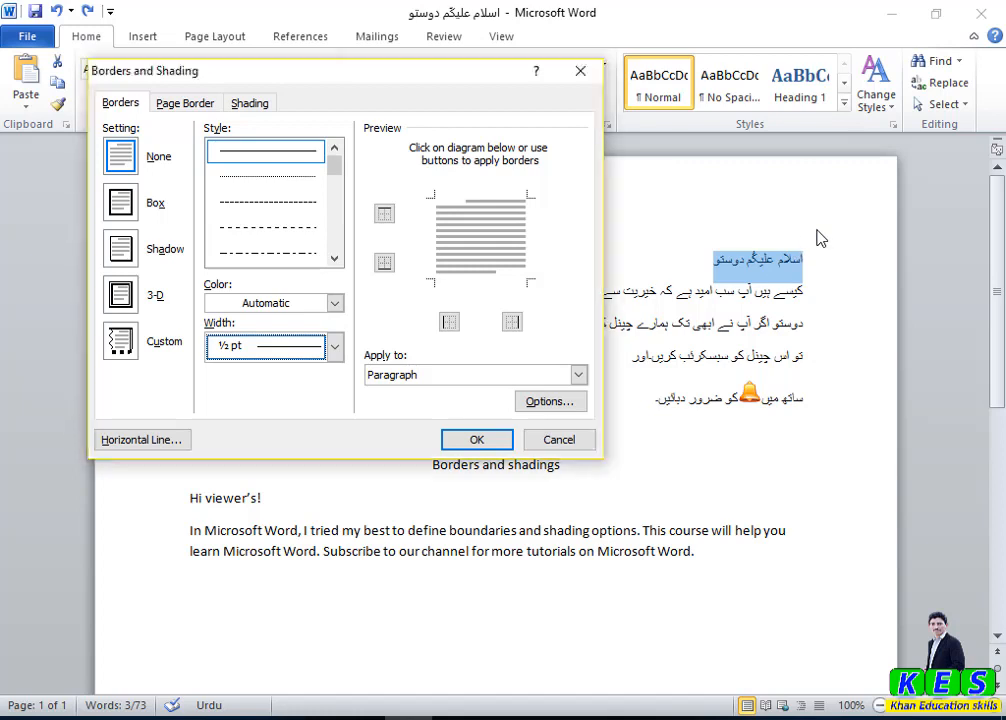
click(545, 441)
drag(797, 291, 738, 412)
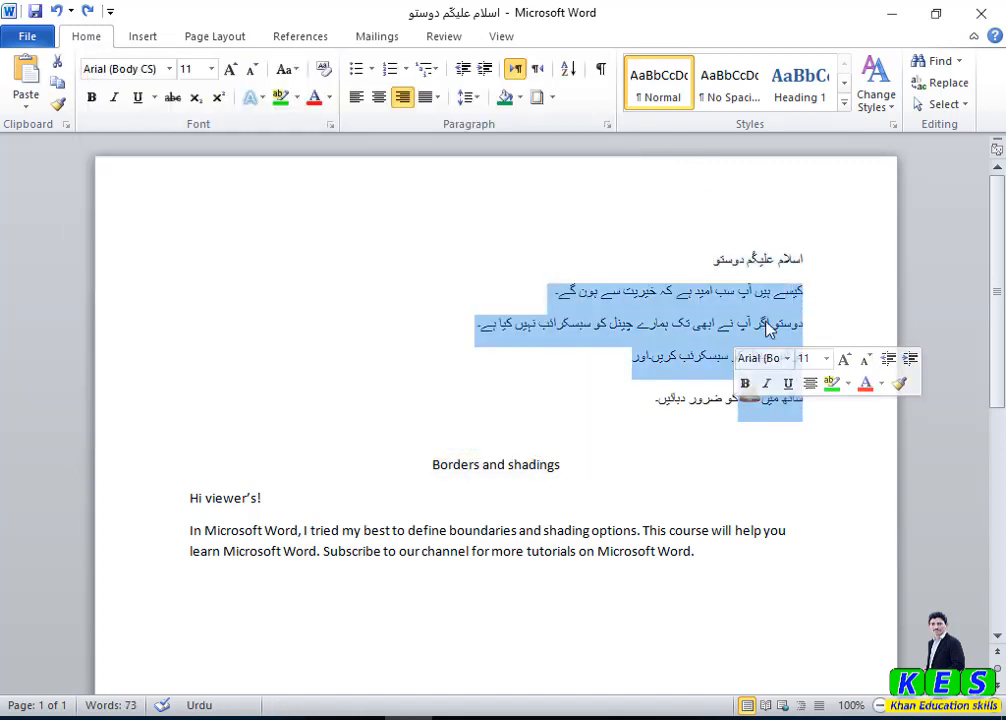
click(375, 484)
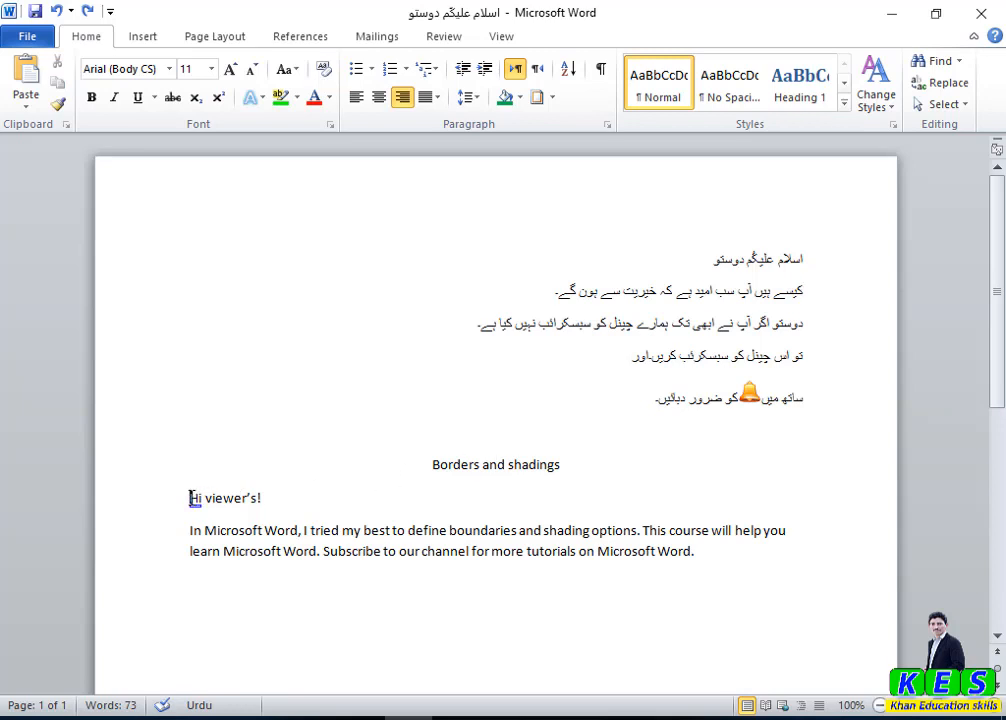
Open the Borders and Shading settings for the "Hi viewer's!" line and the paragraph below it, choosing the Box setting
drag(192, 498, 714, 564)
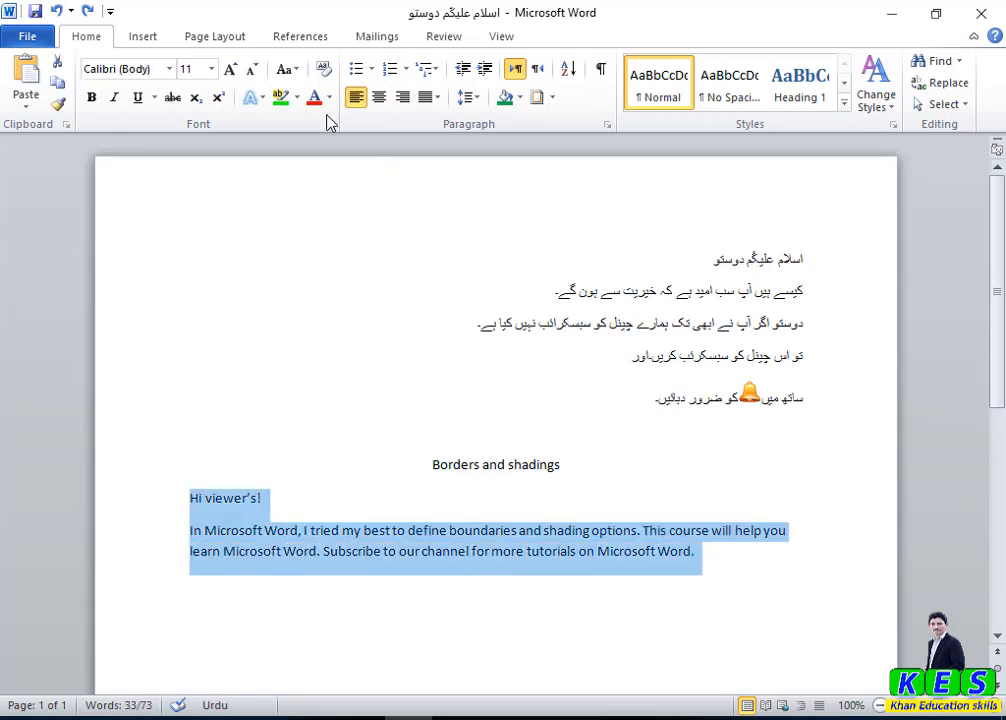
click(551, 98)
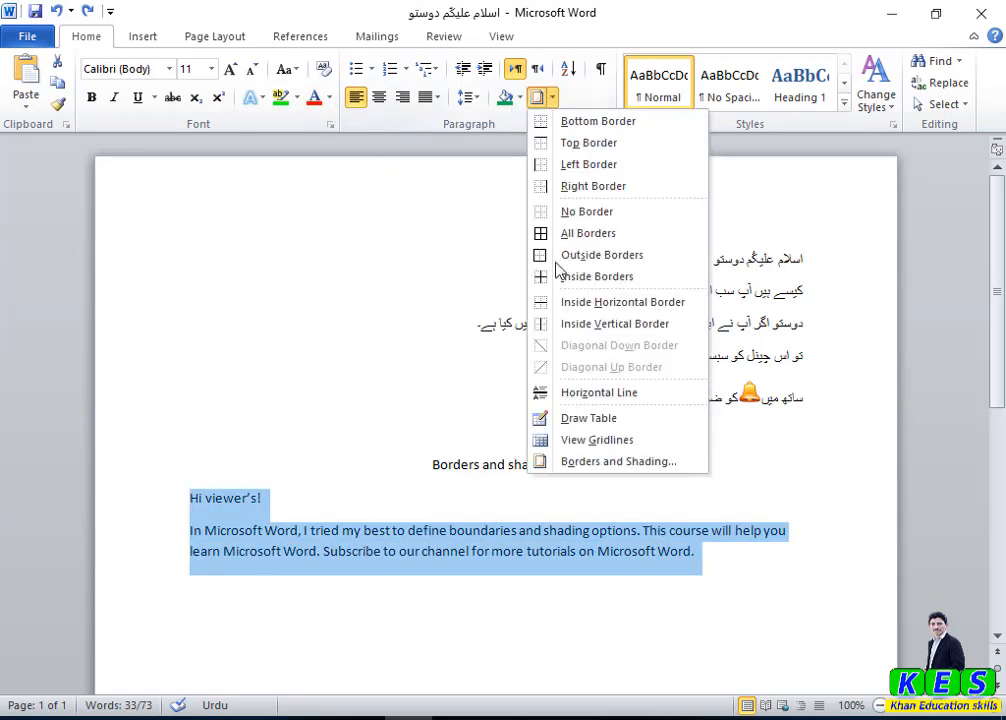
click(563, 477)
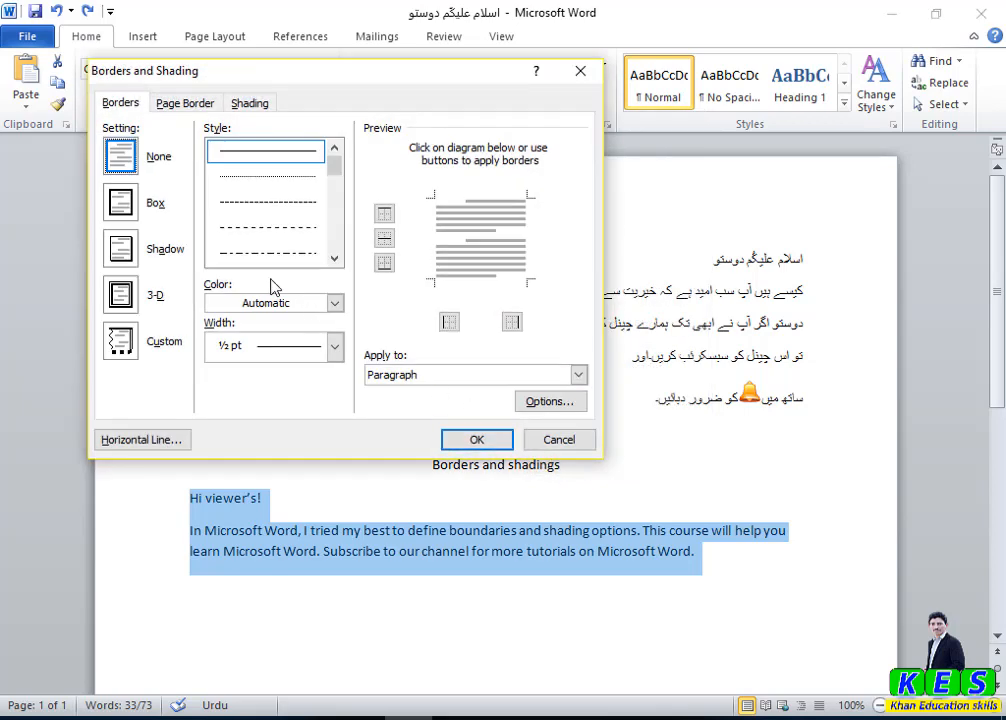
click(112, 204)
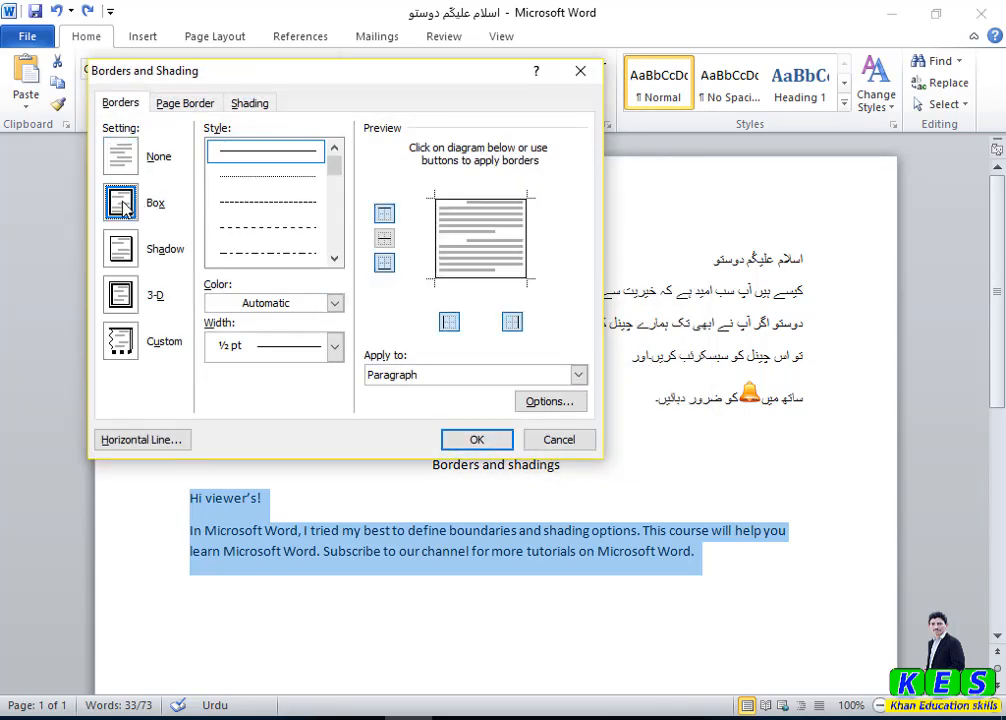
Switch the top border and the left border off and on again in the border preview
click(388, 215)
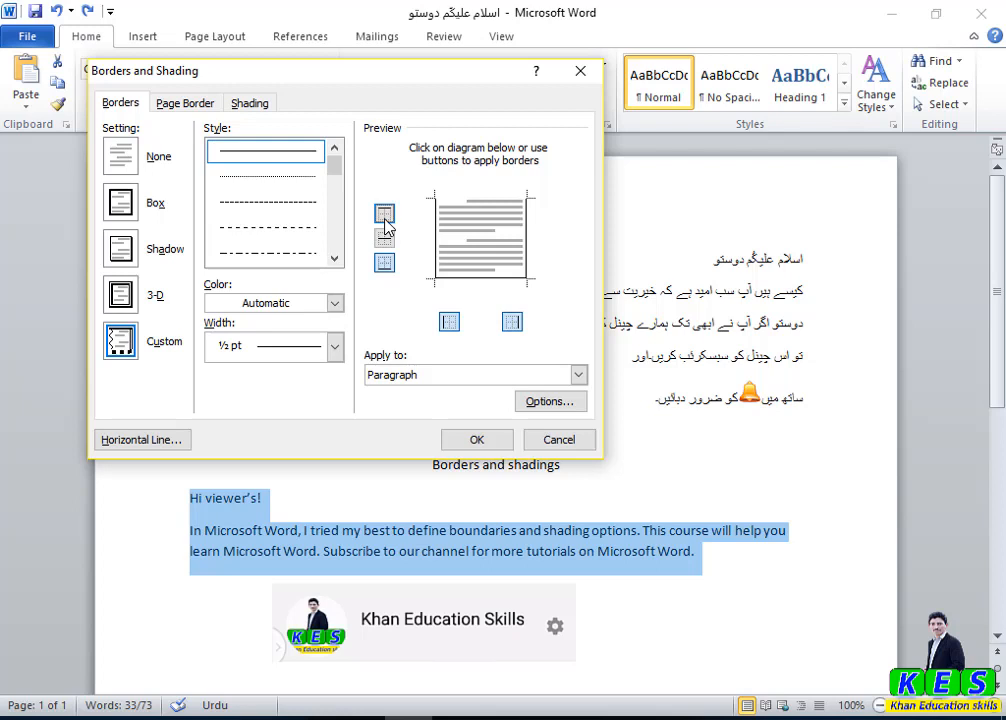
click(386, 216)
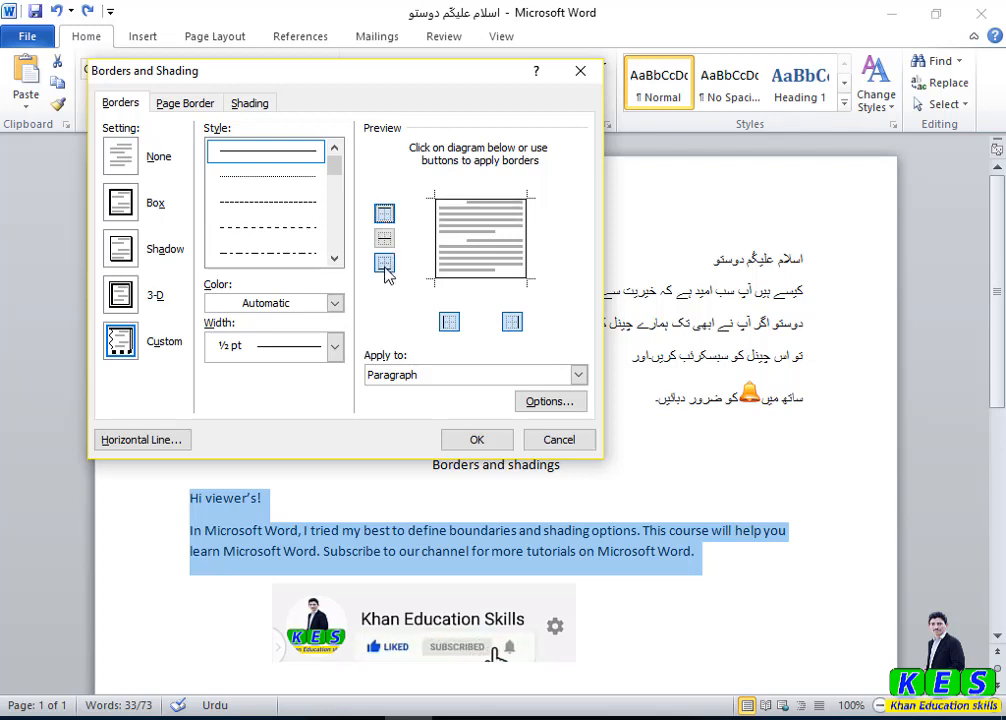
click(446, 326)
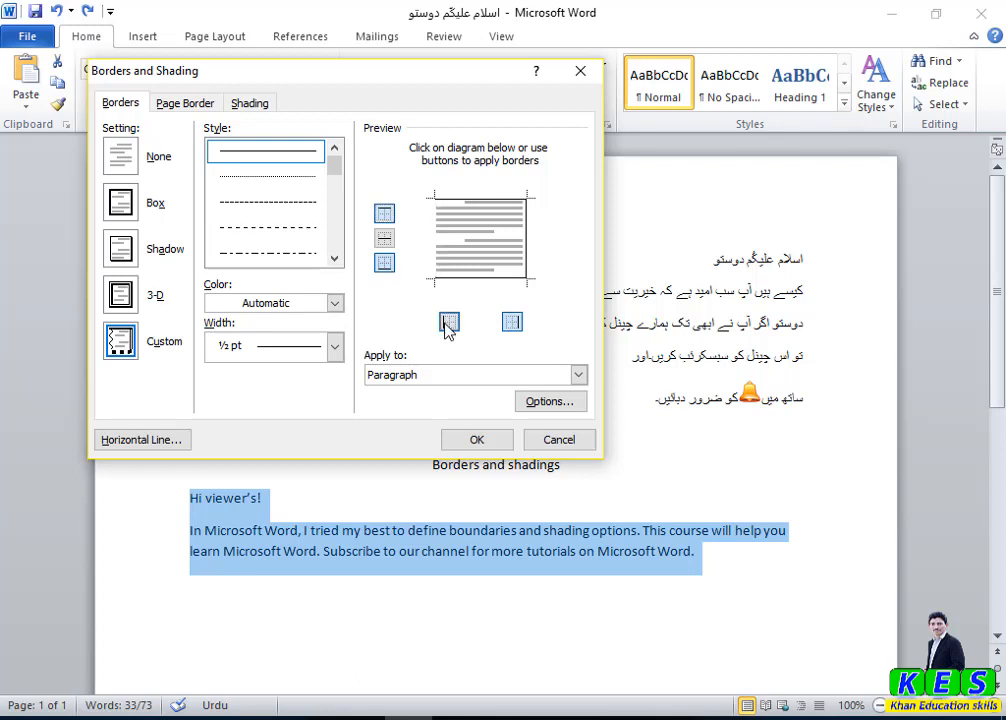
click(446, 326)
Try the diagonally striped, thin-thick-thin and shaded 3-D line styles for the border and check the widths offered for the striped line
mouse_move(335, 163)
mouse_down()
mouse_move(338, 226)
mouse_move(333, 211)
mouse_up()
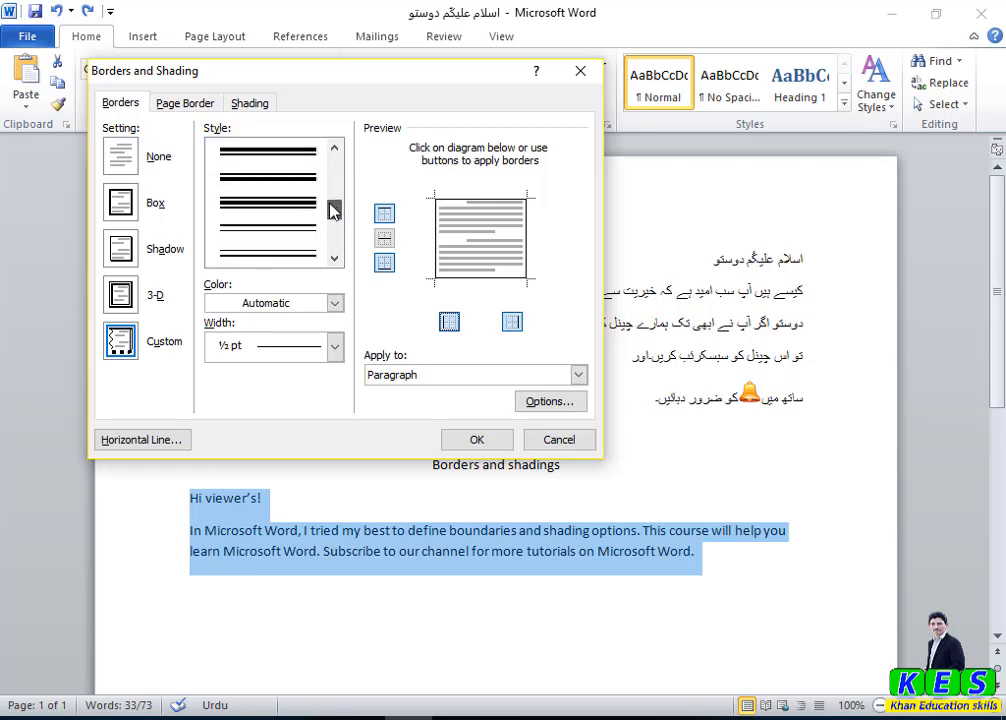
mouse_move(333, 211)
mouse_down()
mouse_move(332, 200)
mouse_move(332, 231)
mouse_up()
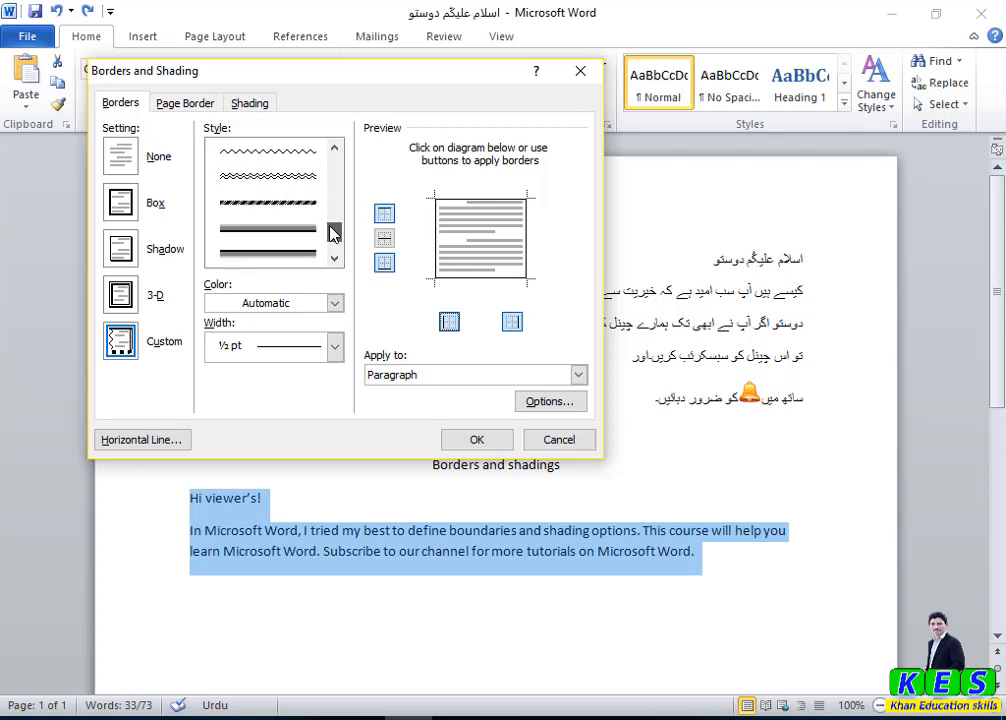
click(288, 206)
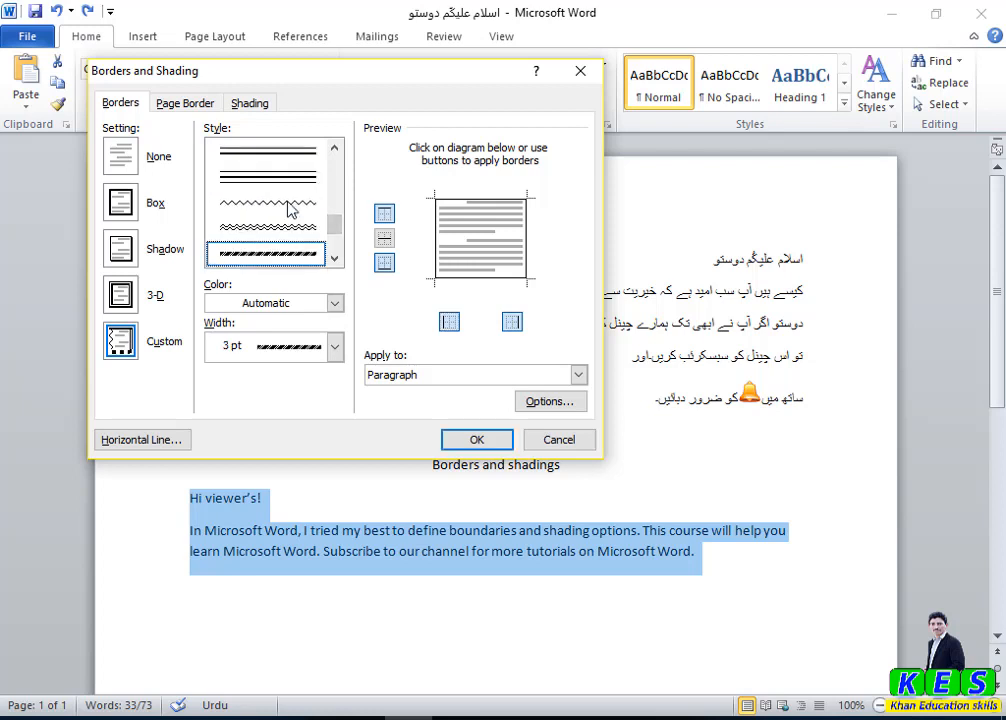
click(336, 347)
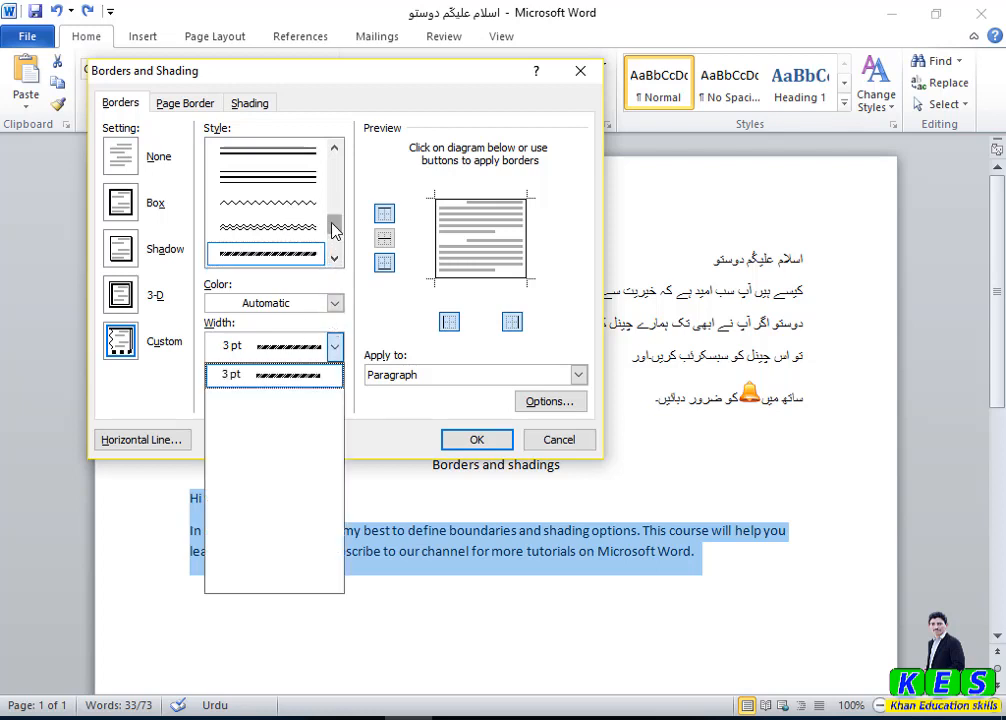
drag(333, 229, 336, 203)
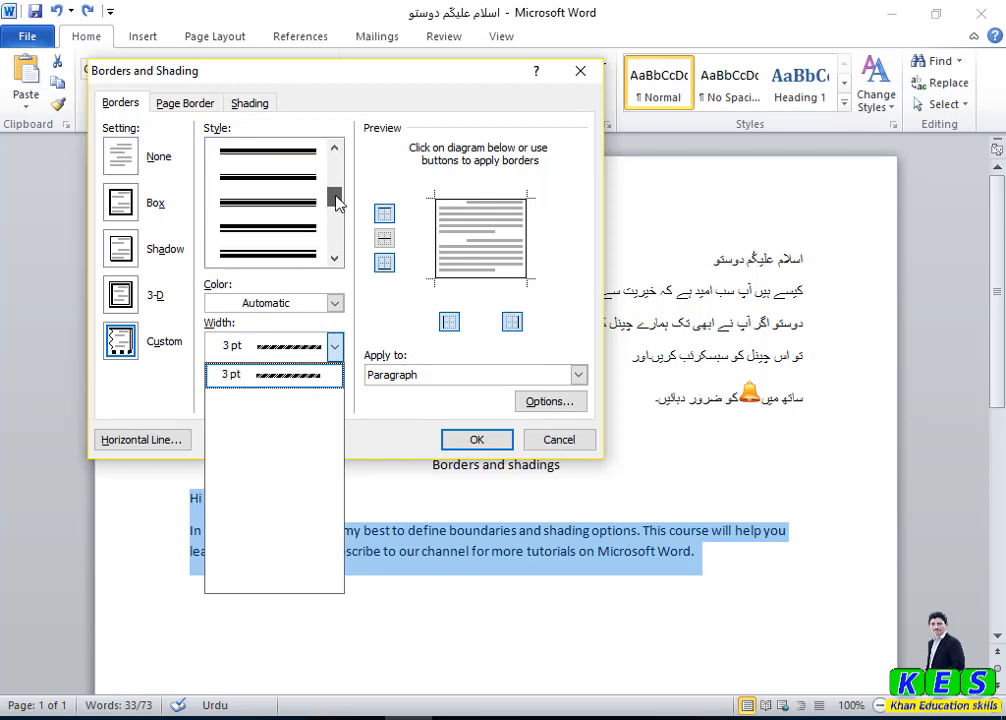
click(310, 209)
scroll(310, 209, up, 1)
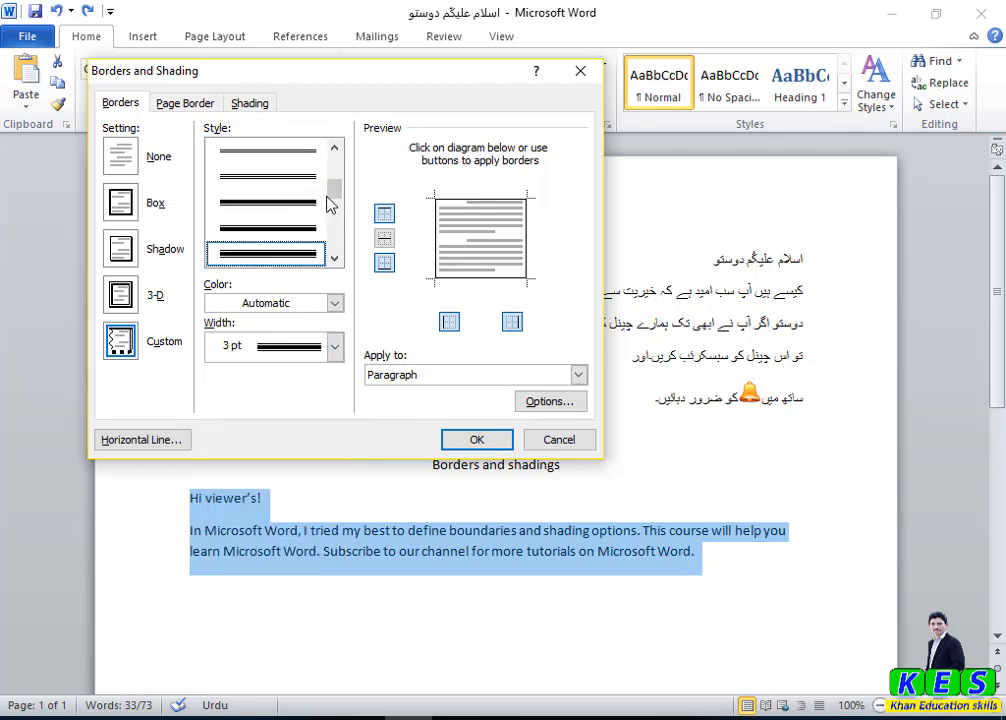
drag(335, 207, 333, 233)
click(305, 210)
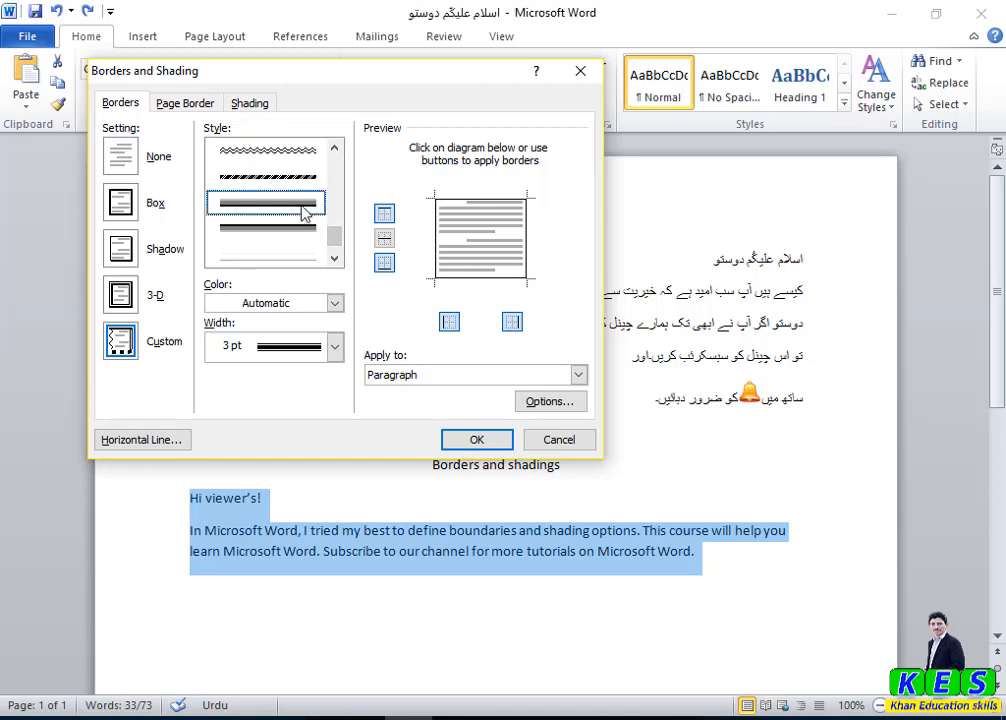
Set the border line to the double-line style in standard red with a 3 pt width
scroll(305, 211, up, 1)
mouse_move(325, 197)
mouse_down()
mouse_move(328, 212)
mouse_move(322, 184)
mouse_up()
click(286, 177)
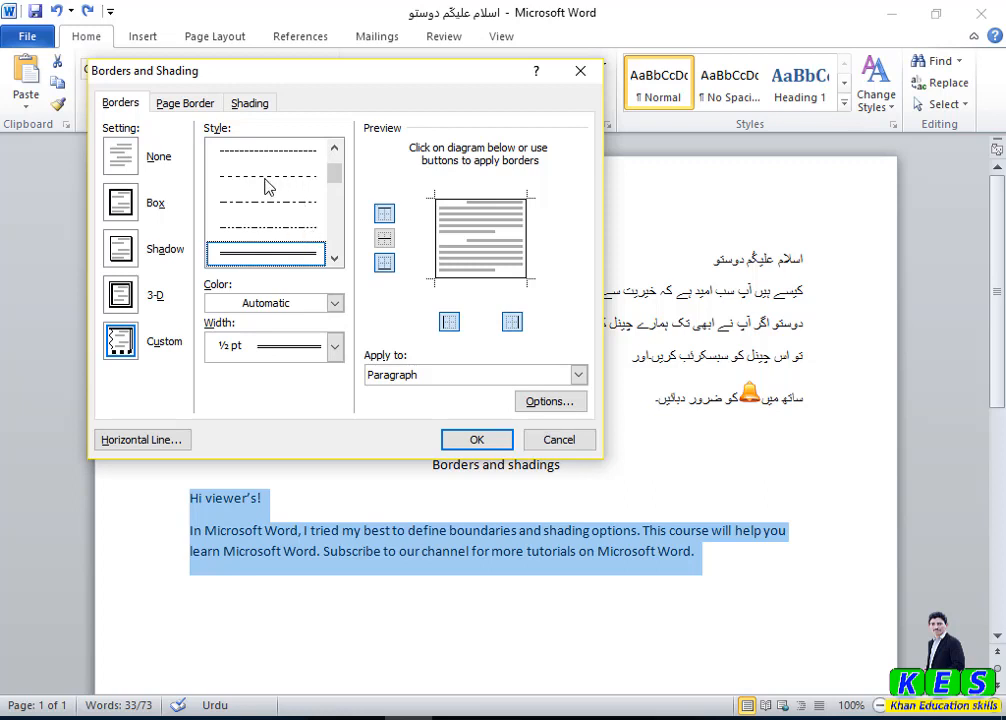
click(335, 304)
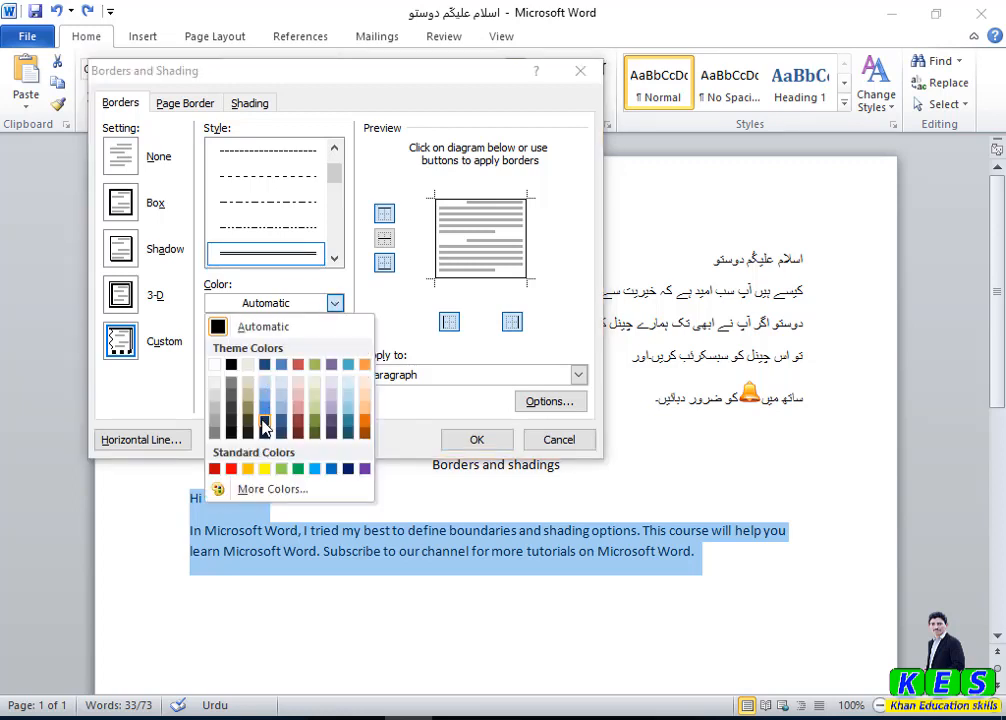
click(230, 469)
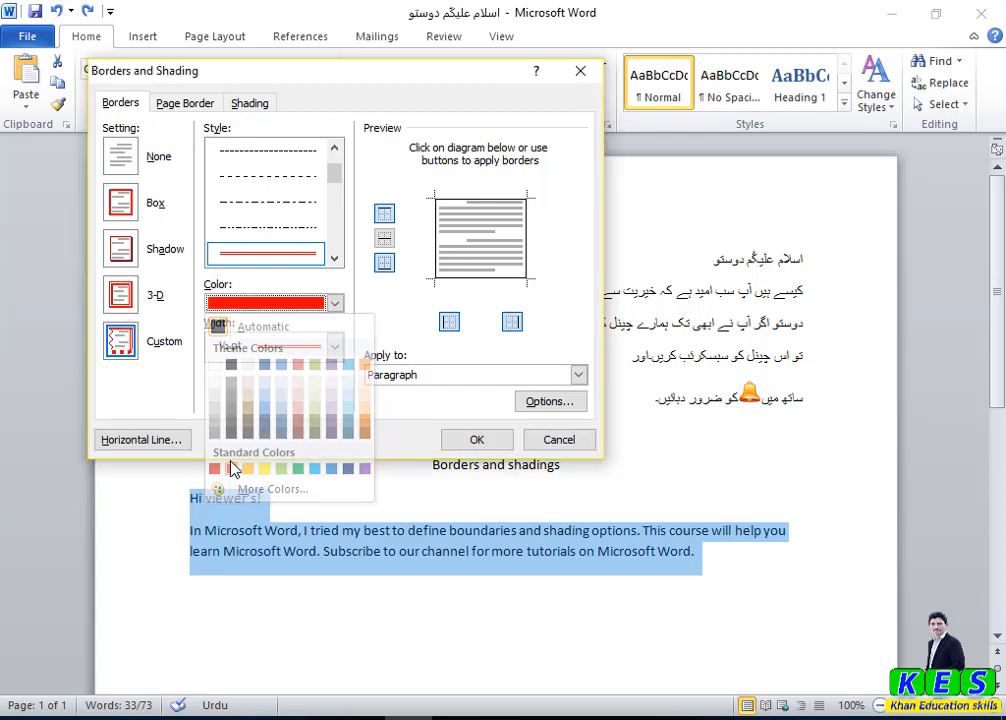
click(336, 347)
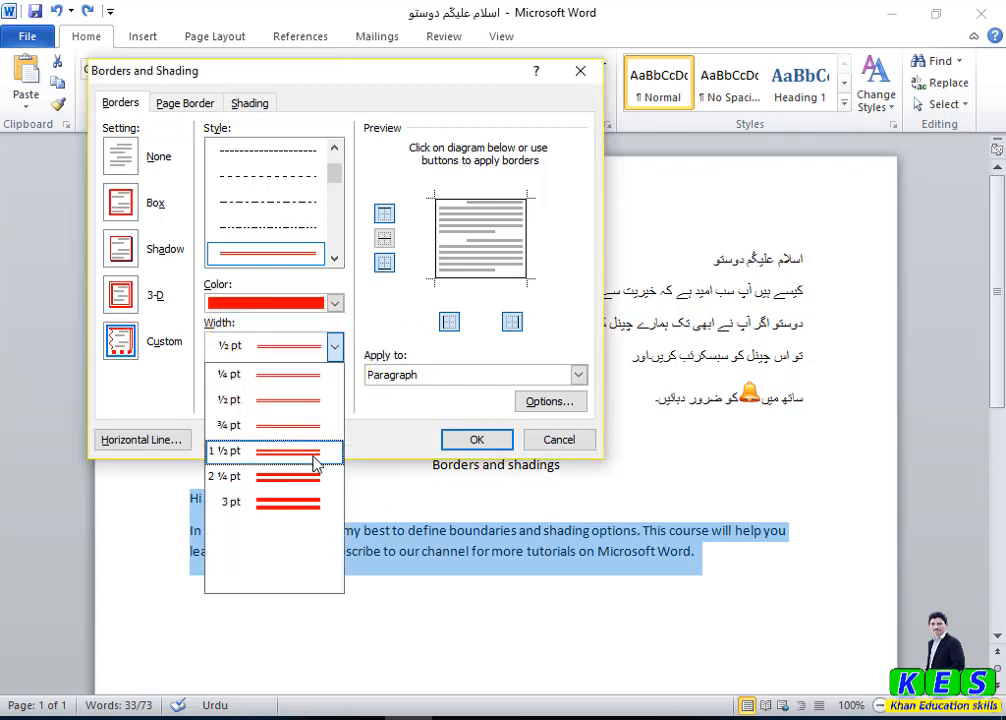
click(315, 505)
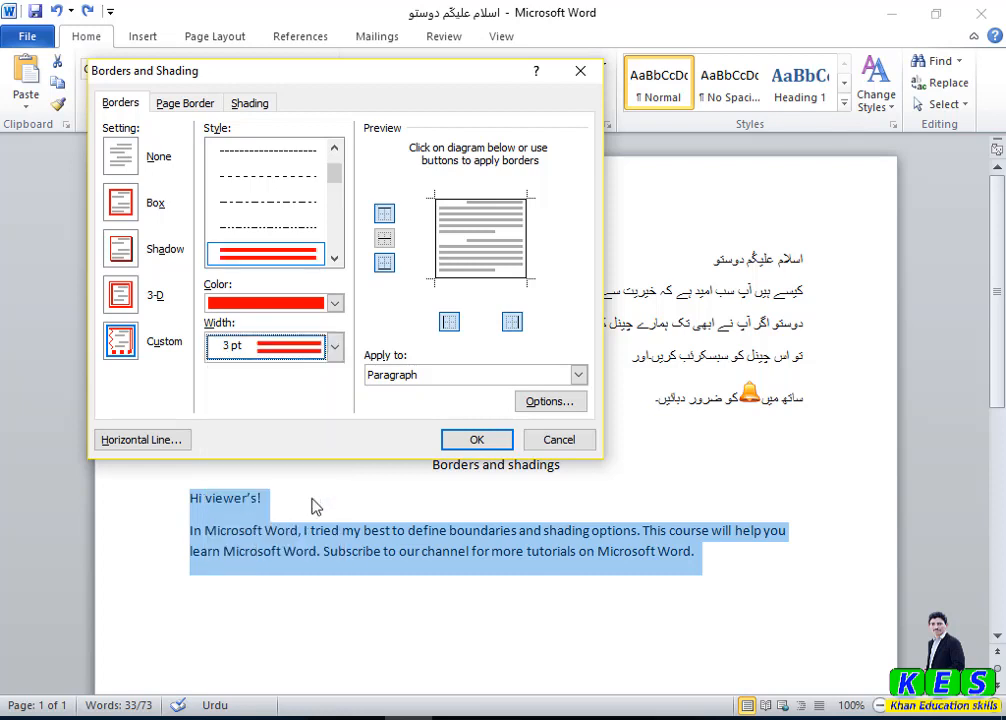
Apply the red double line as a Box border to the selected English text, with Paragraph as the scope
click(440, 376)
click(530, 406)
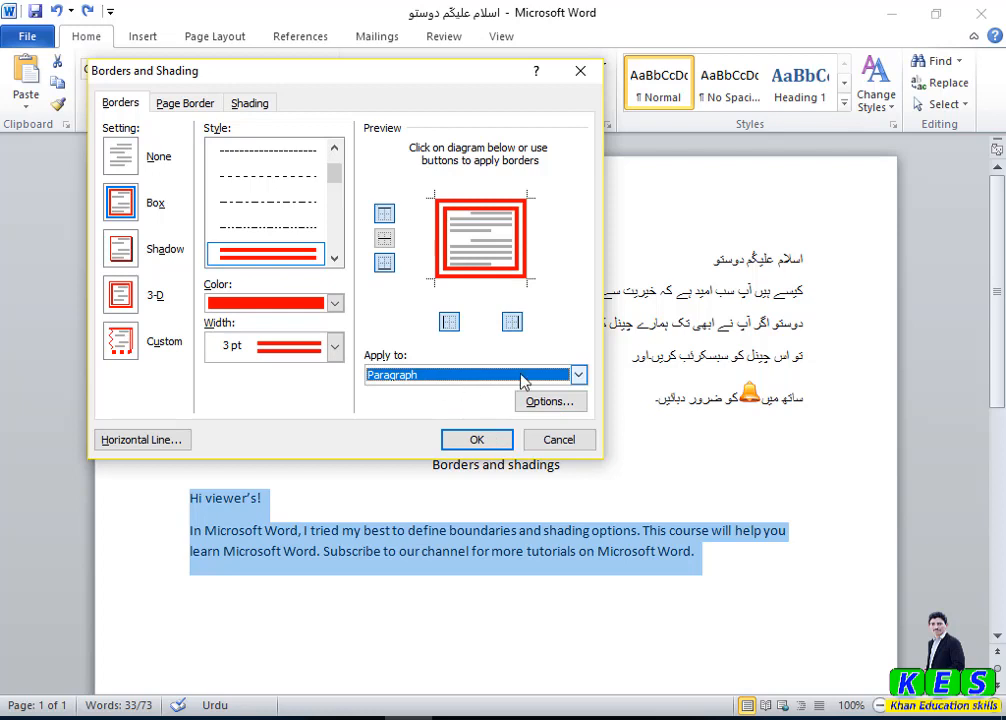
click(457, 442)
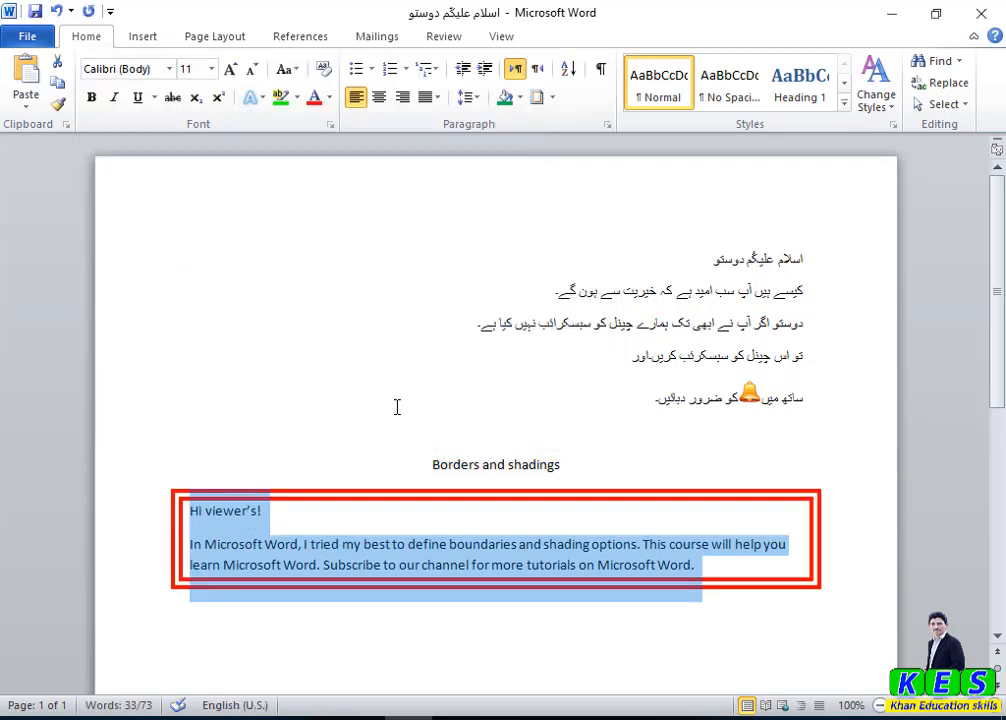
Choose the Shadow border setting with a single solid line for the last Urdu line, the one with the bell
click(323, 413)
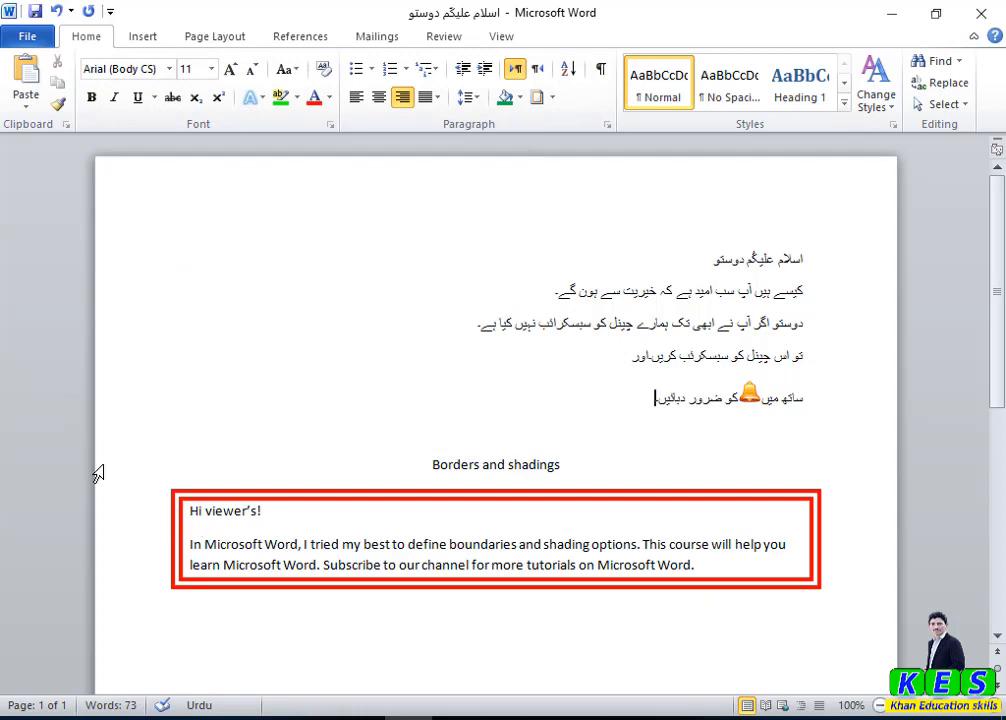
click(553, 99)
click(549, 462)
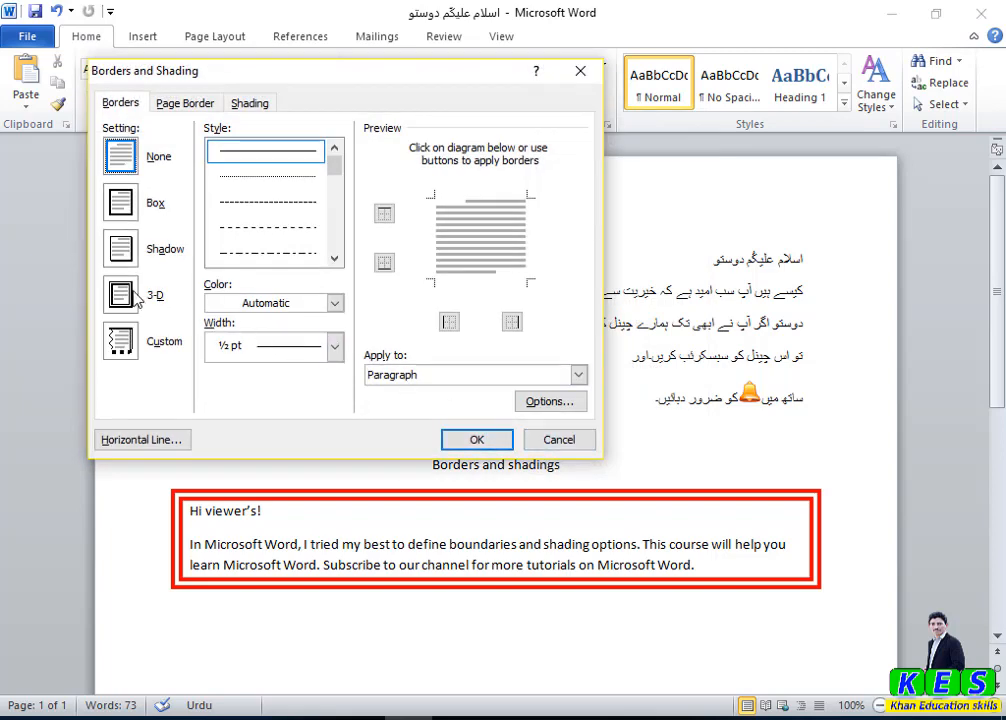
click(122, 248)
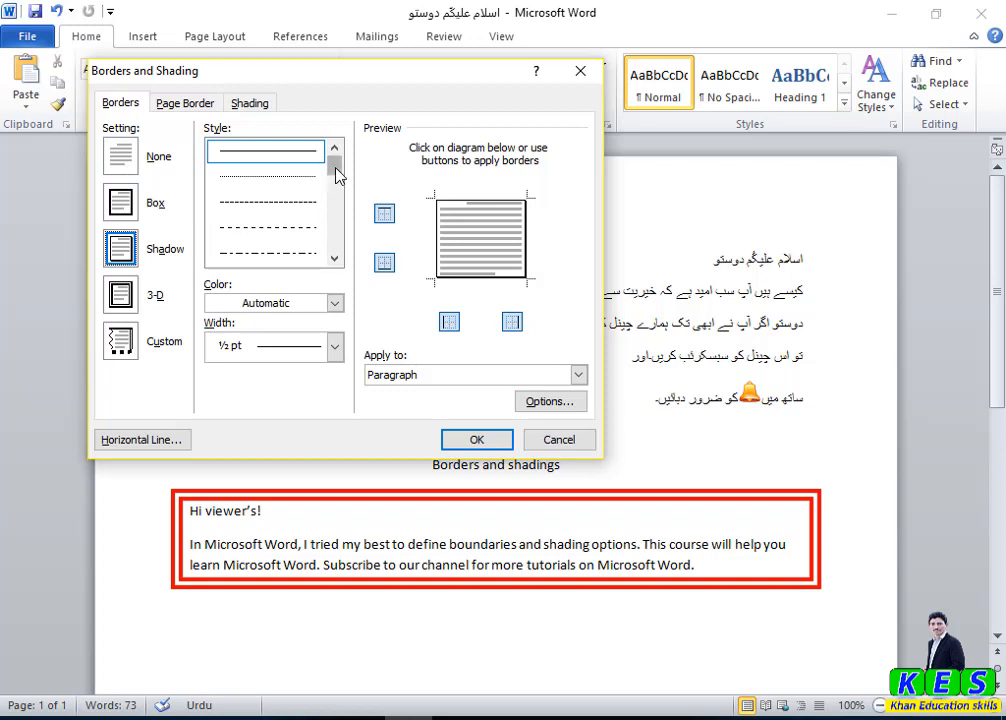
mouse_move(336, 175)
mouse_down()
mouse_move(343, 222)
mouse_move(348, 178)
mouse_move(337, 162)
mouse_up()
click(284, 160)
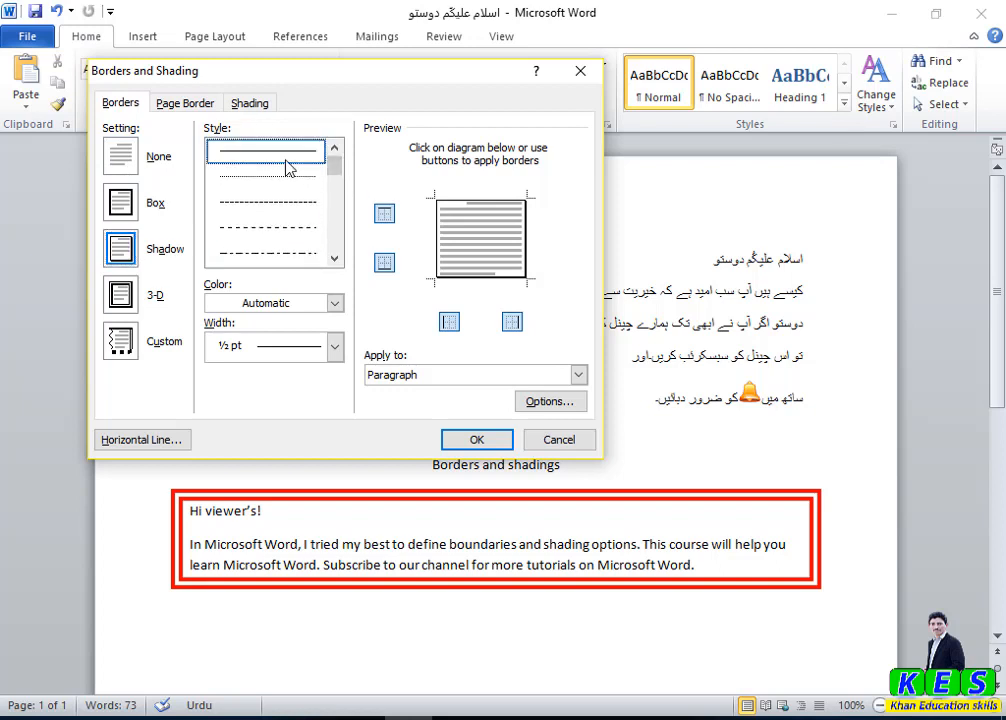
Apply the shadow border to the last Urdu line in Light Blue at 3 pt width, and undo it
click(336, 347)
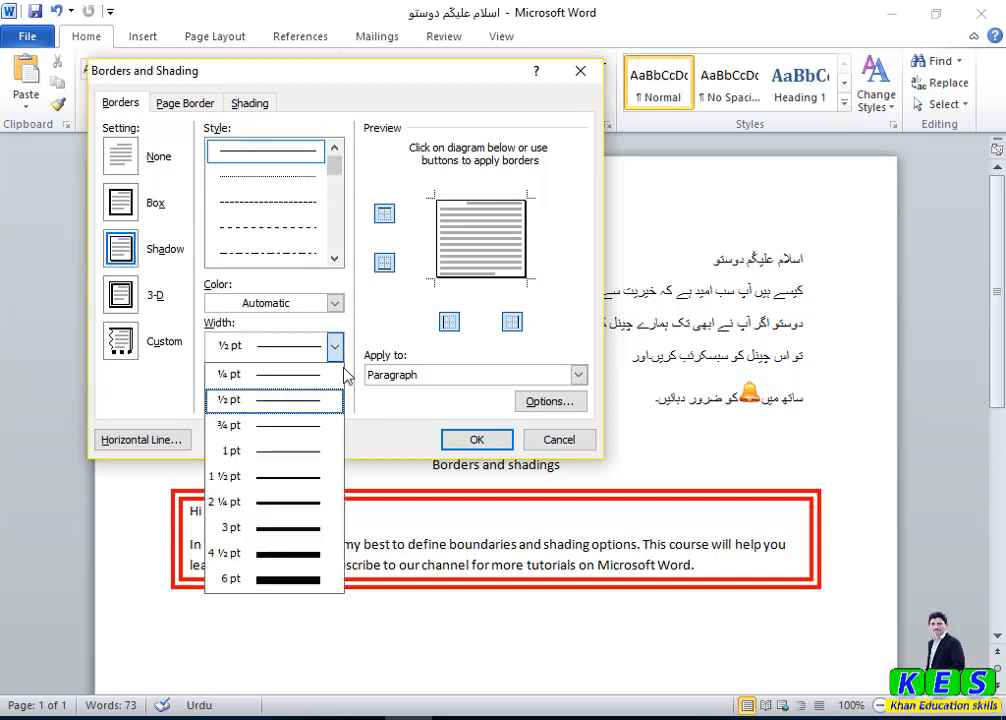
click(308, 538)
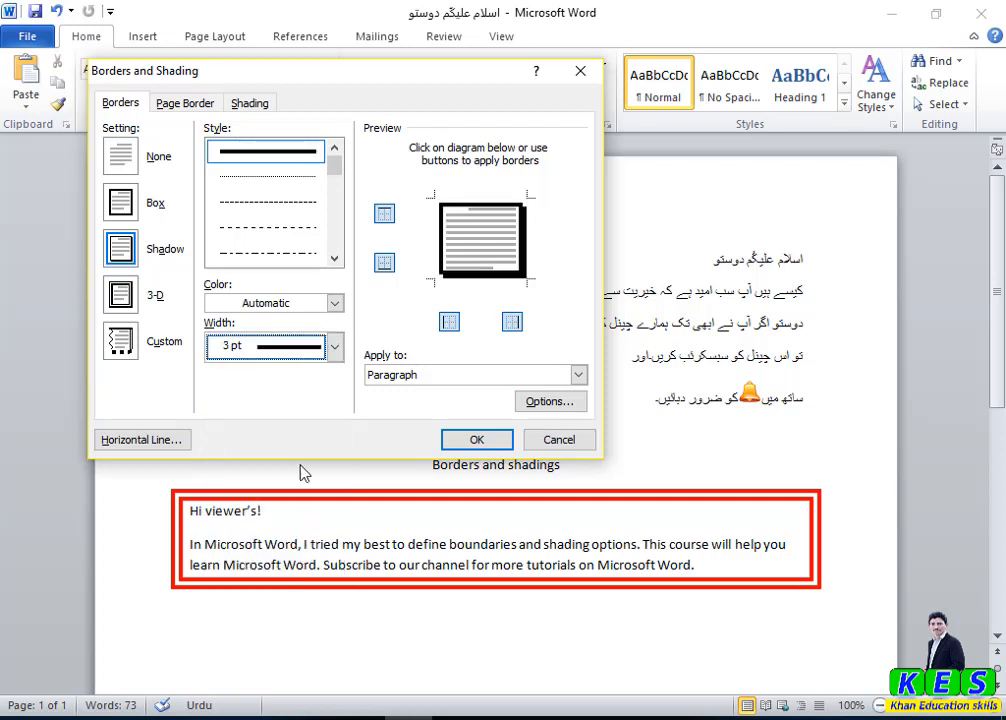
click(333, 304)
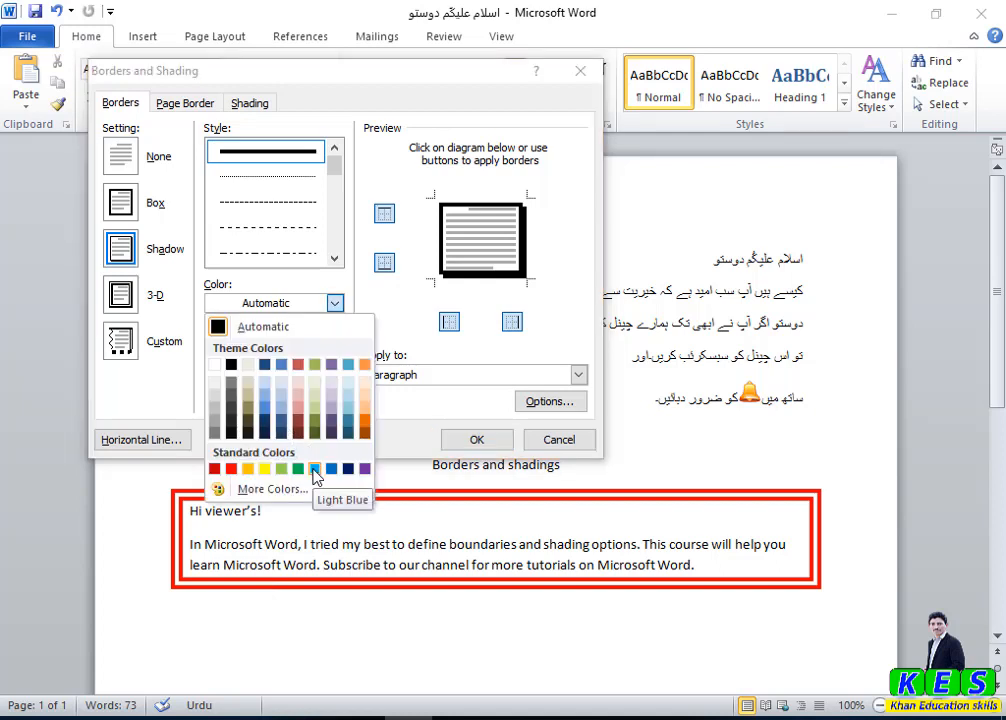
click(314, 468)
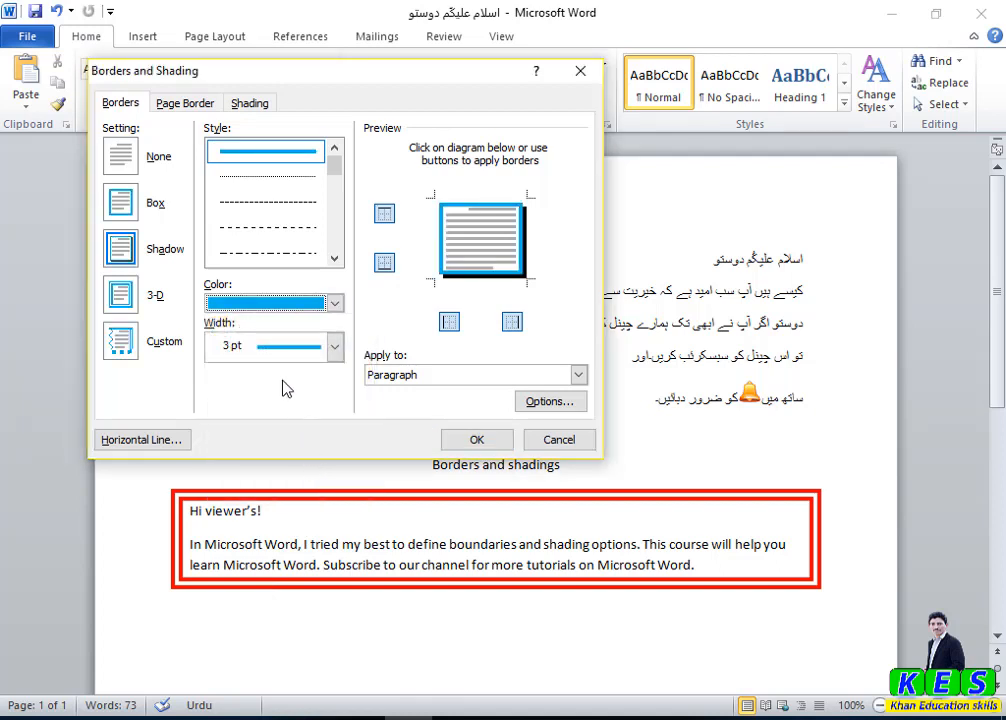
click(457, 440)
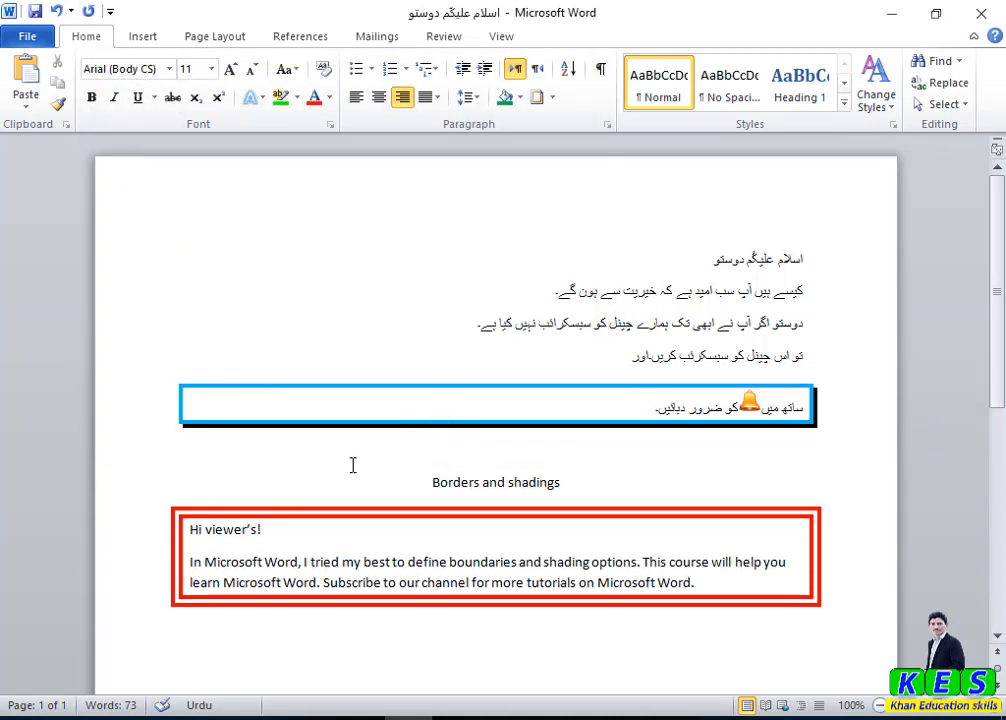
key(ctrl+z)
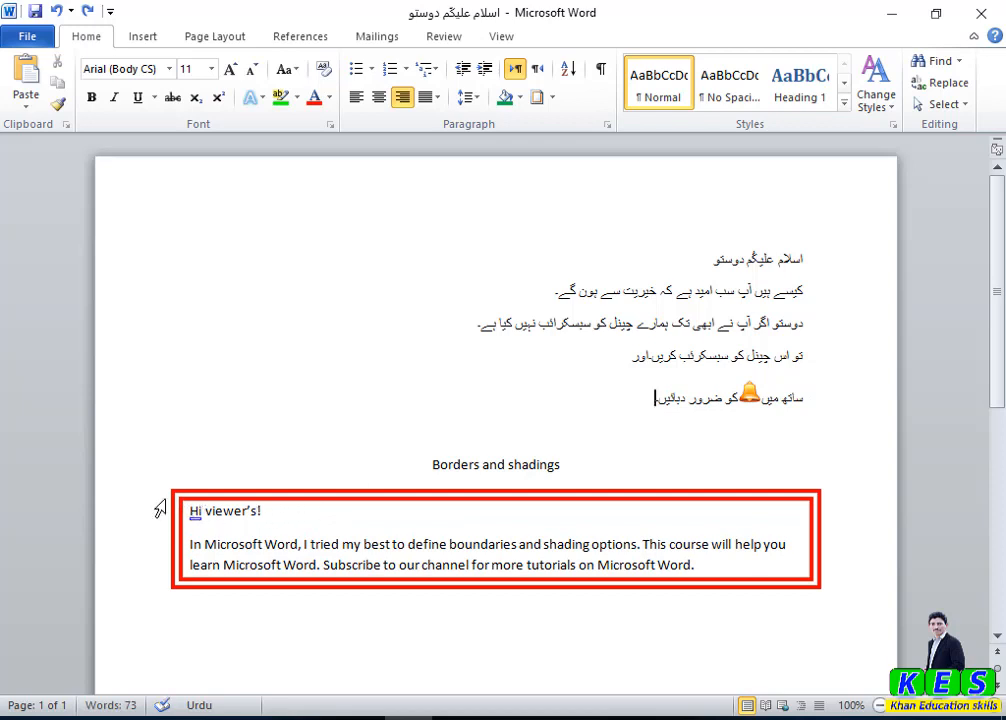
Replace the border around the two English paragraphs with a Shadow border using the single solid line in Light Blue, 3 pt wide
drag(179, 489, 696, 567)
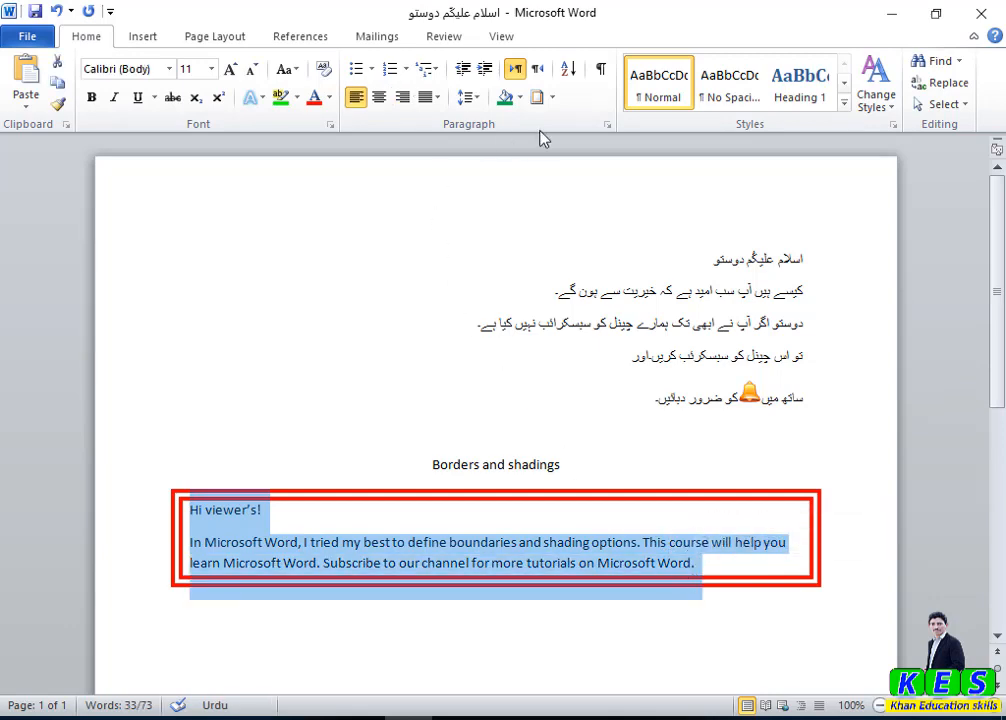
click(551, 97)
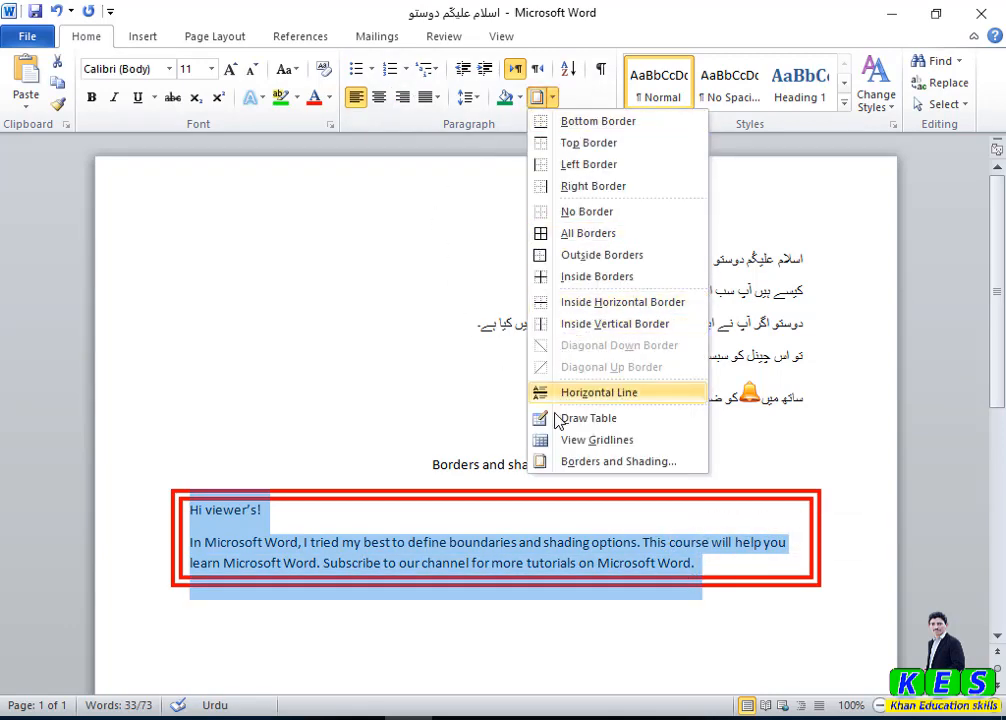
click(566, 461)
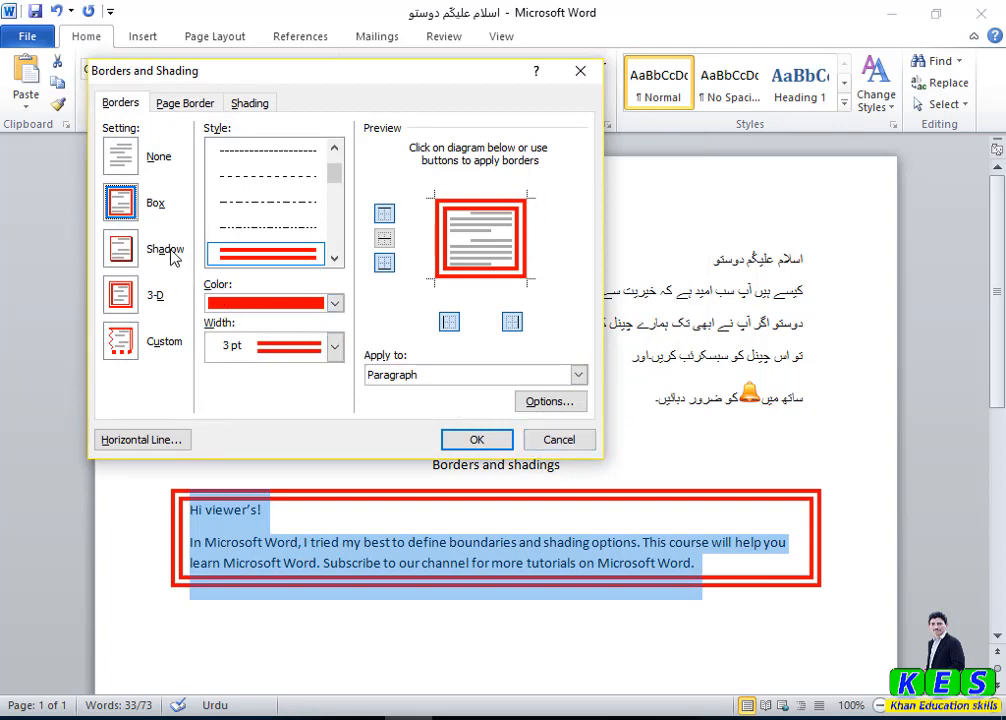
click(122, 250)
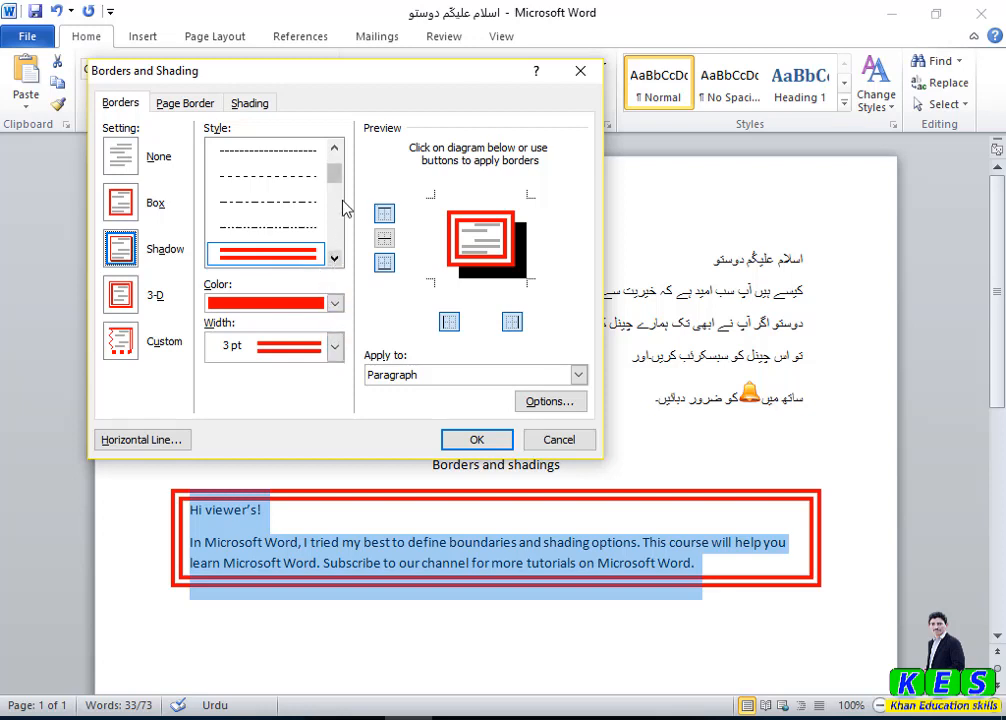
drag(338, 180, 341, 168)
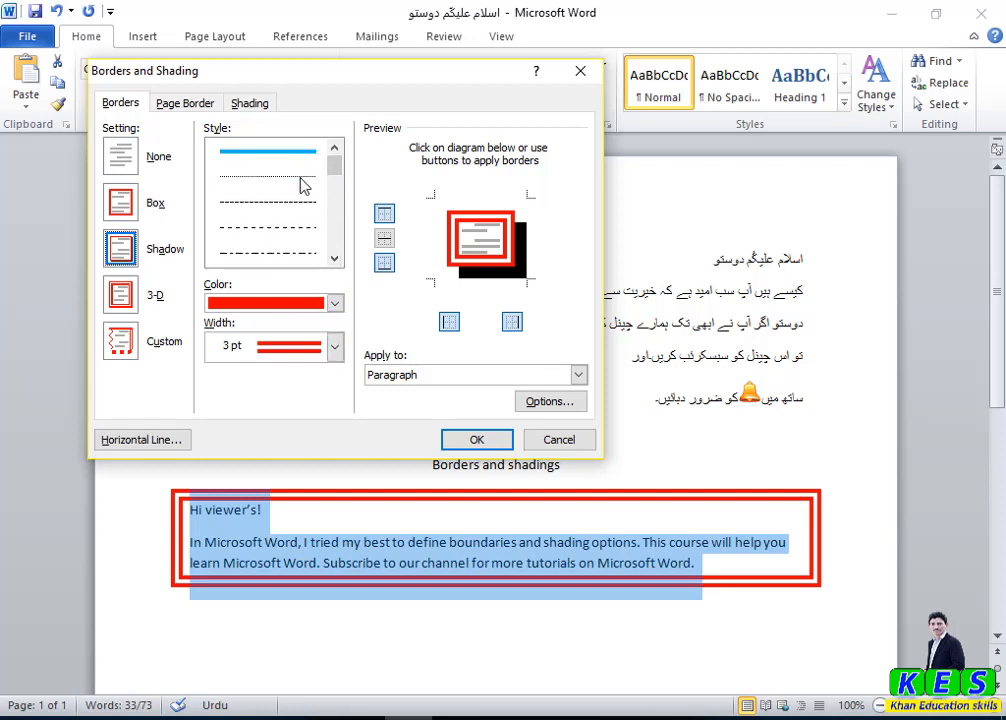
click(303, 156)
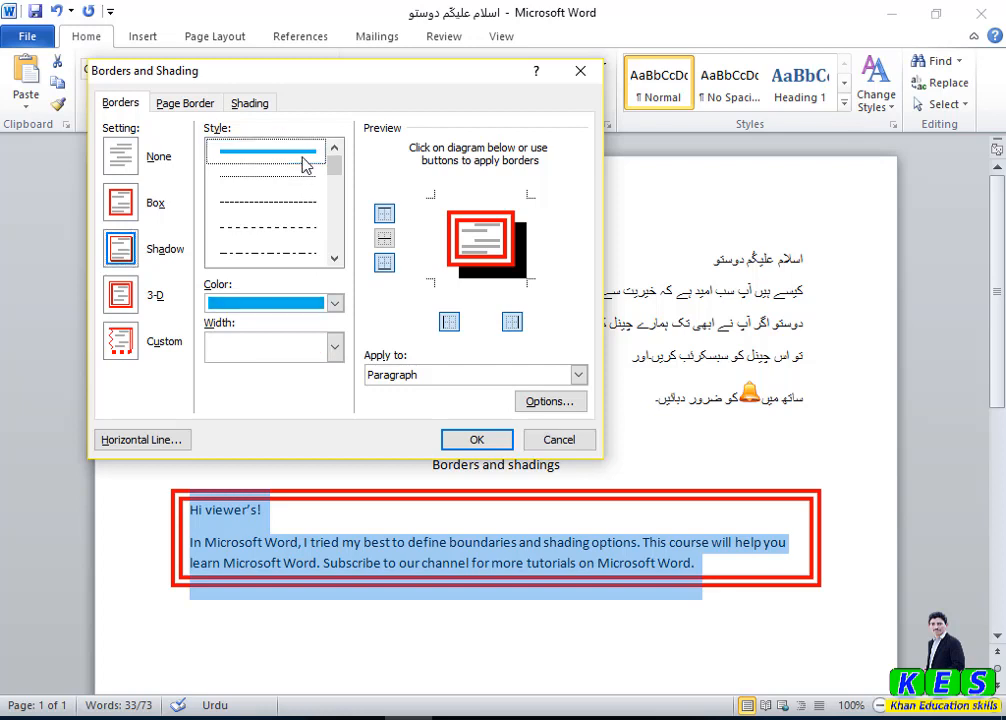
click(334, 303)
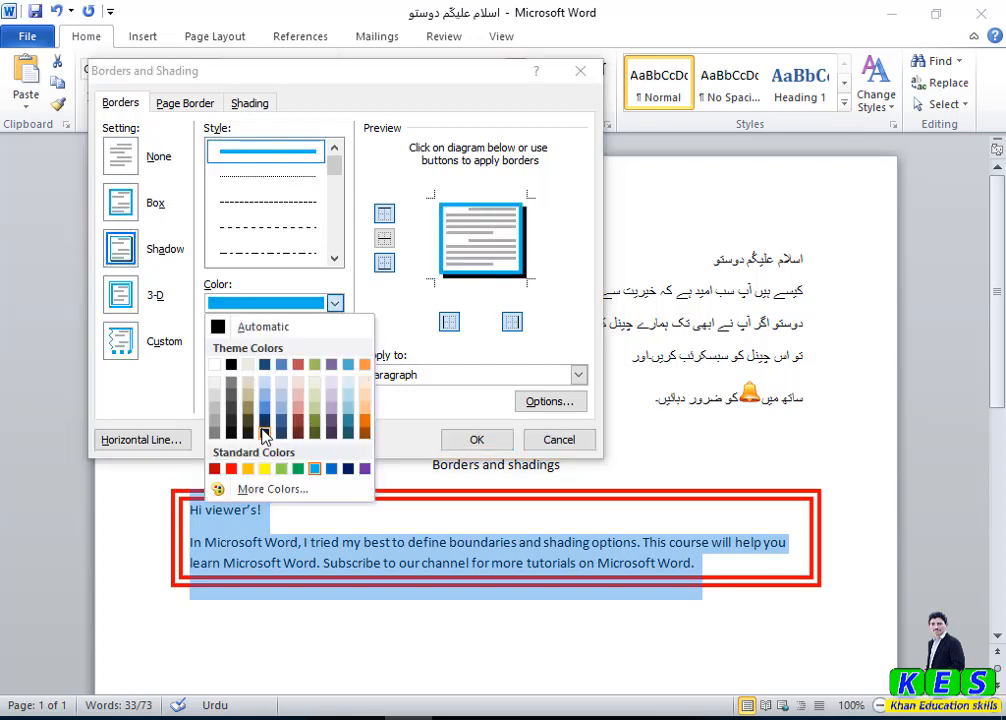
click(383, 313)
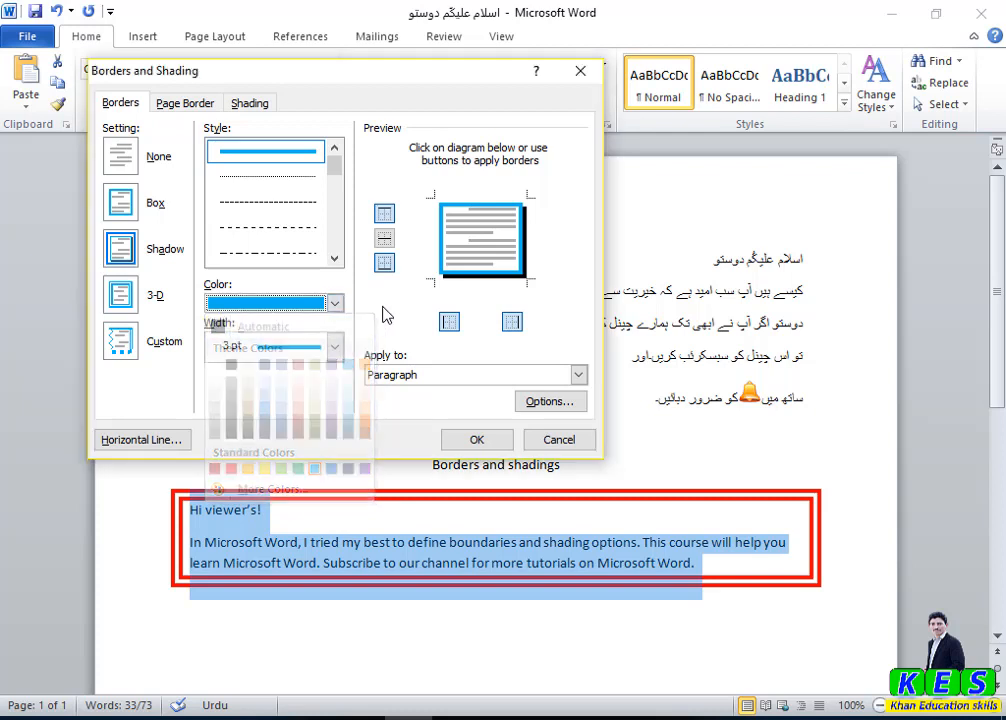
click(476, 442)
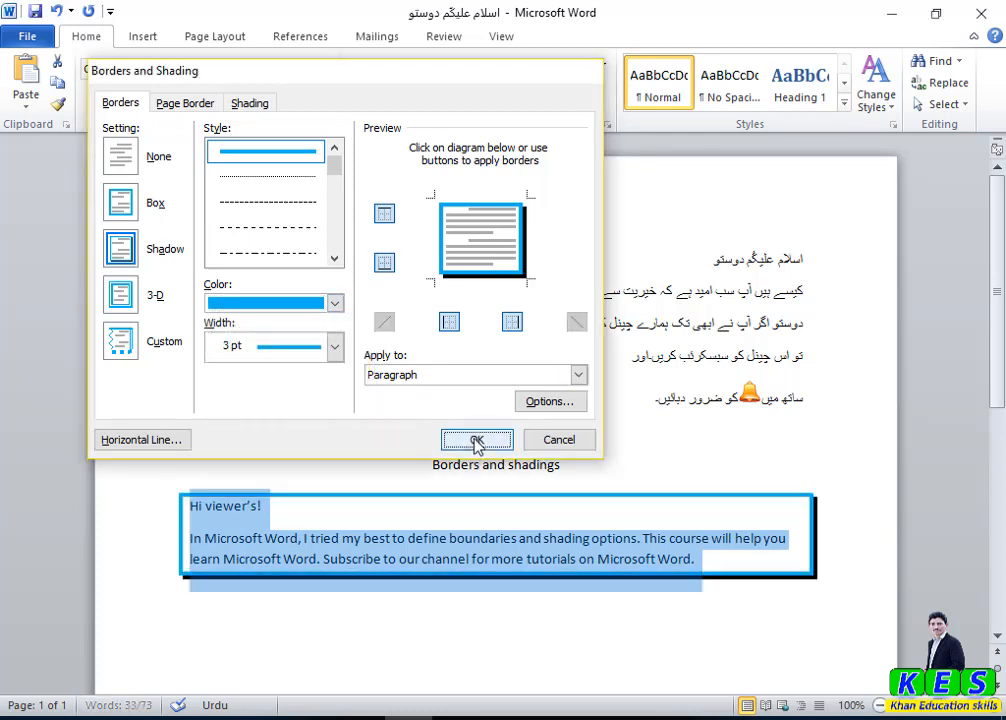
click(547, 615)
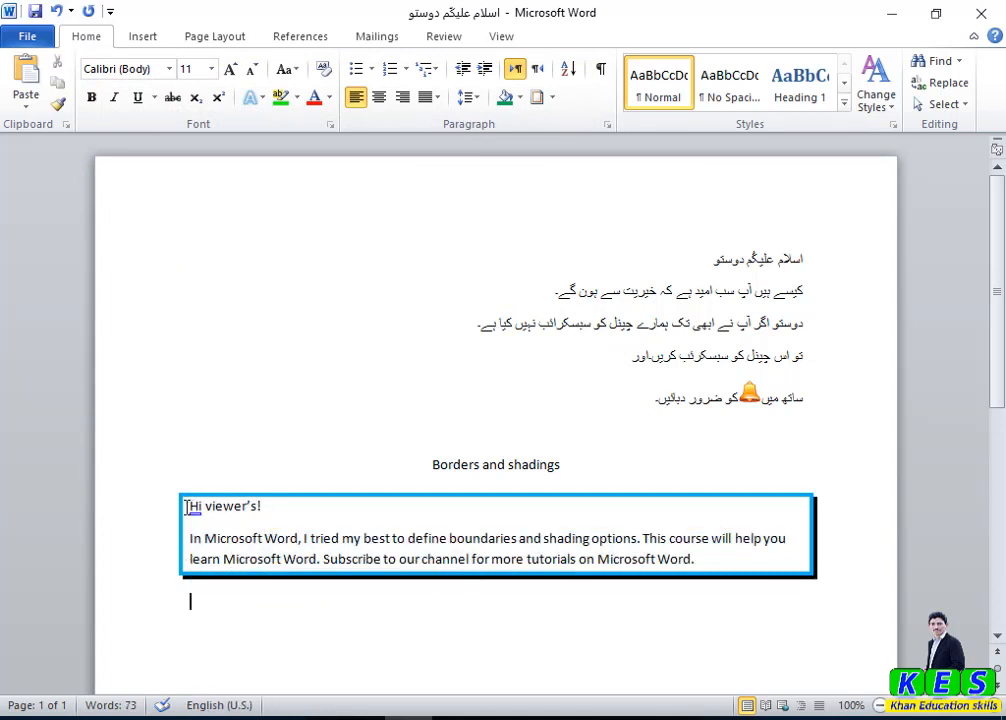
Apply a 3-D border to the two English paragraphs with the solid line in the dark red theme color
drag(186, 507, 704, 564)
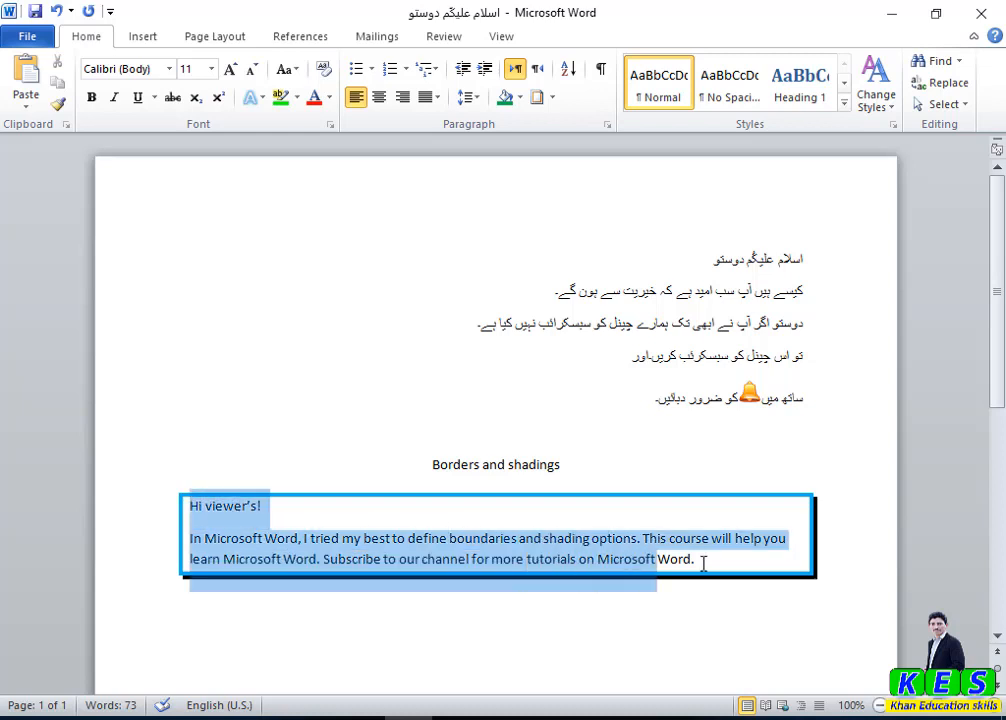
click(551, 97)
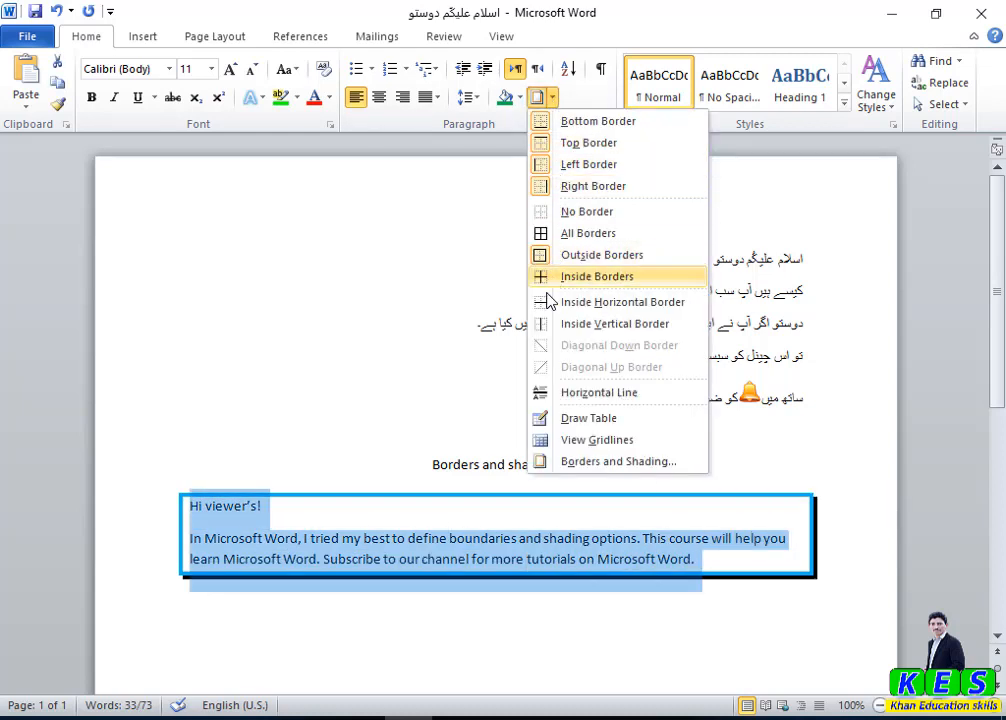
click(560, 461)
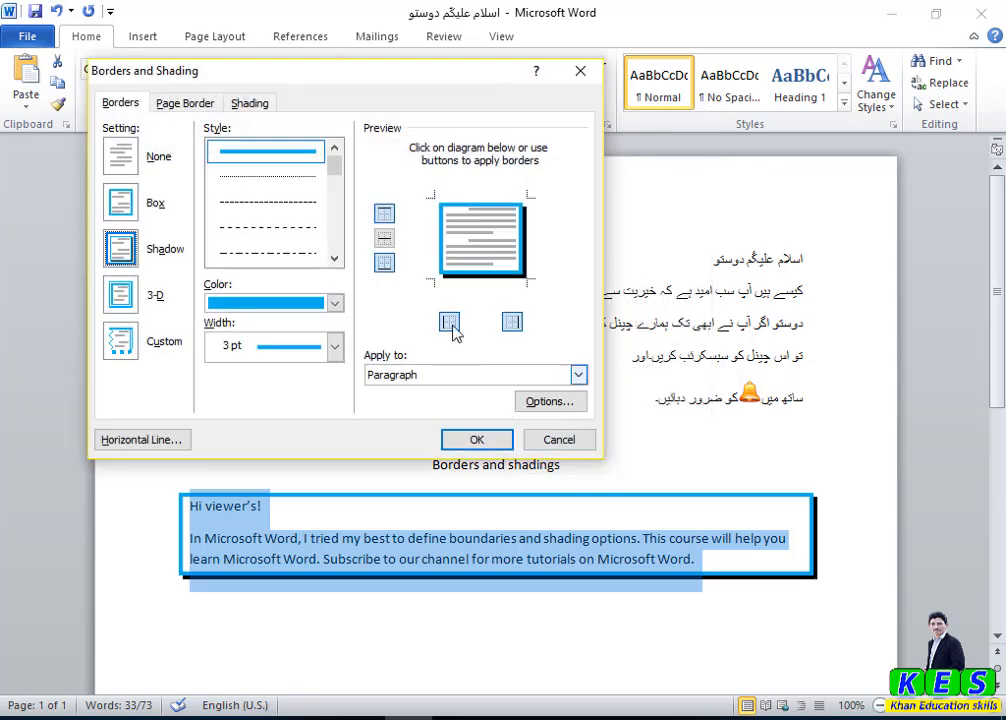
click(127, 294)
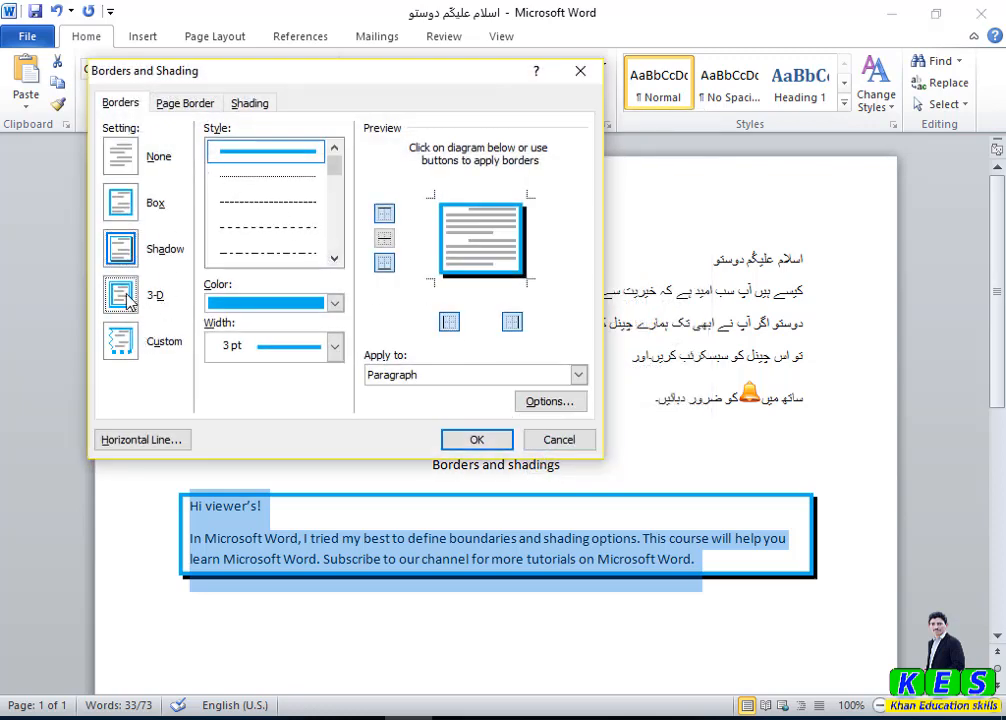
click(335, 303)
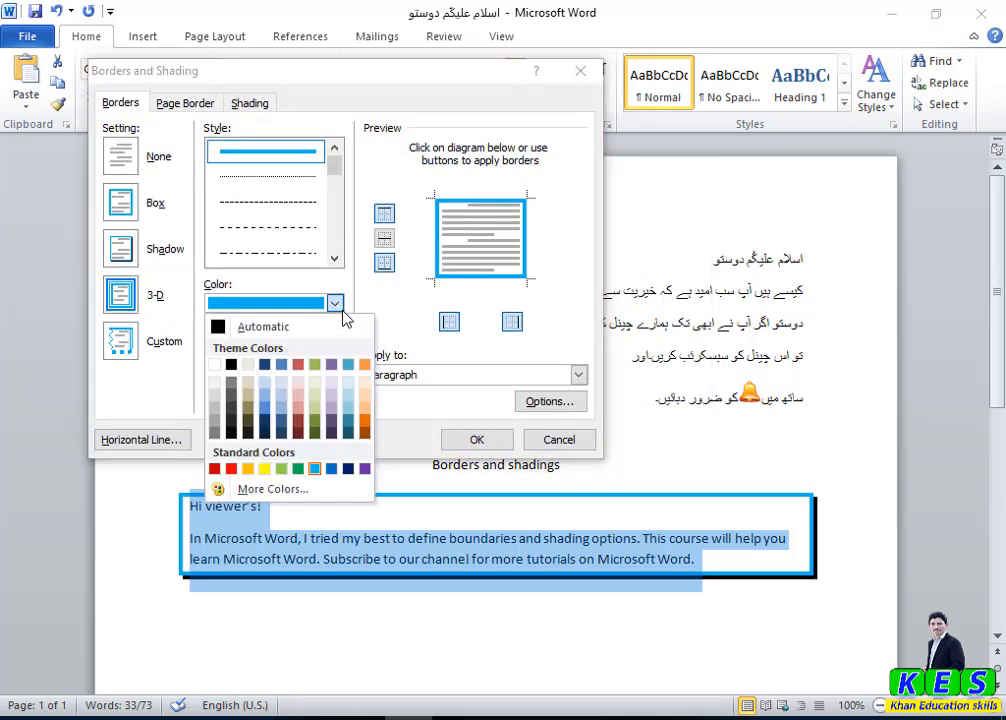
click(299, 418)
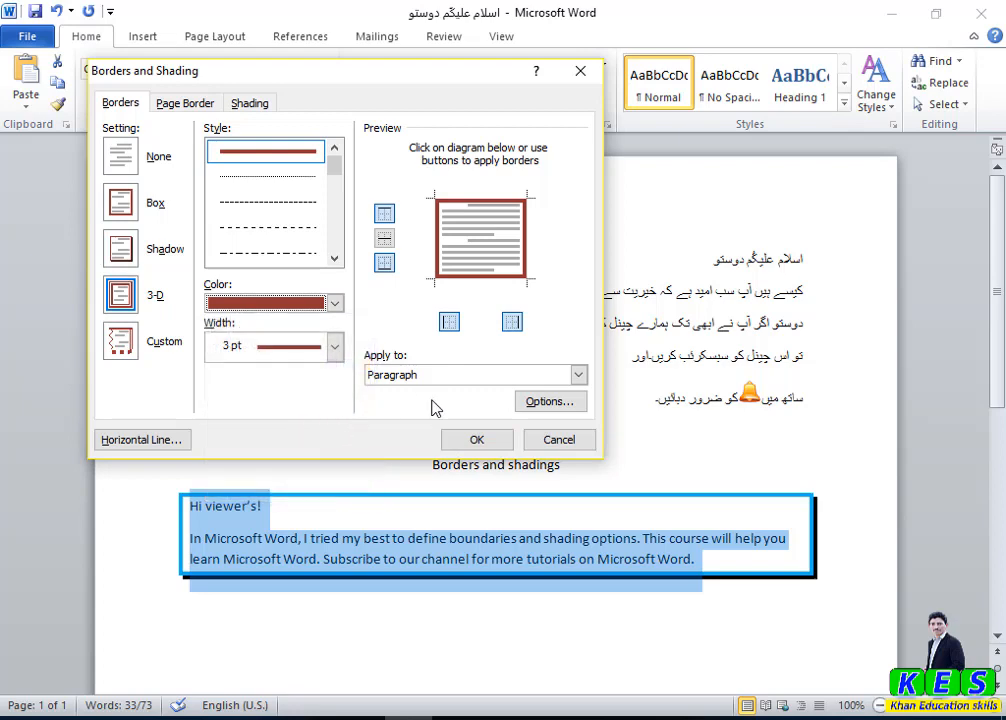
click(468, 439)
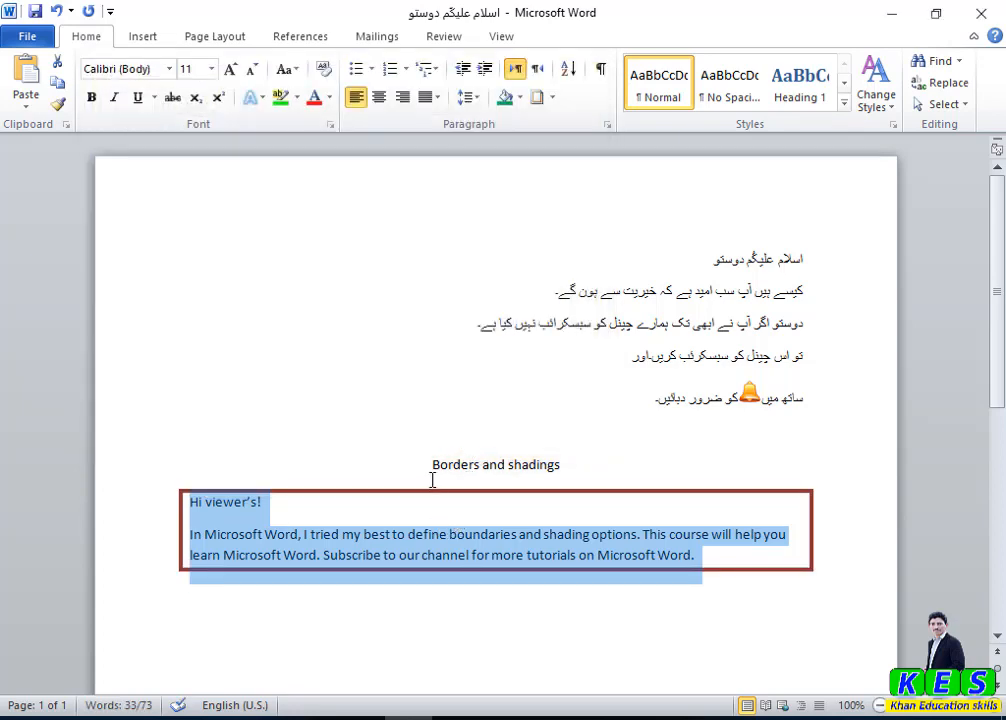
Choose the Custom border setting for the selected English paragraphs and set the solid line's width to 6 pt
click(538, 97)
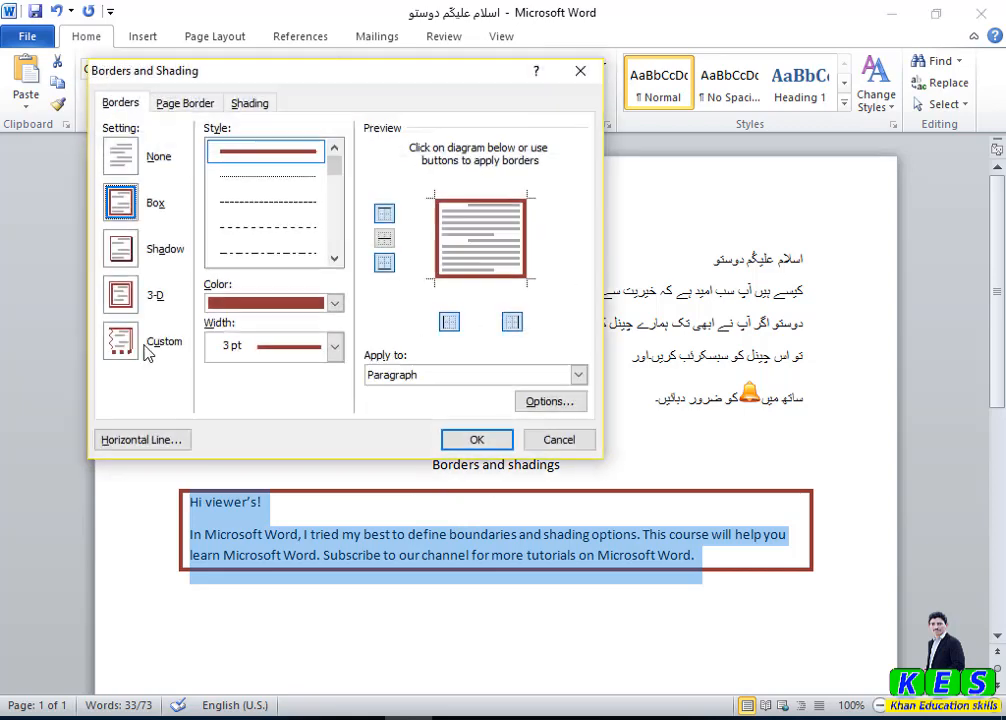
click(121, 342)
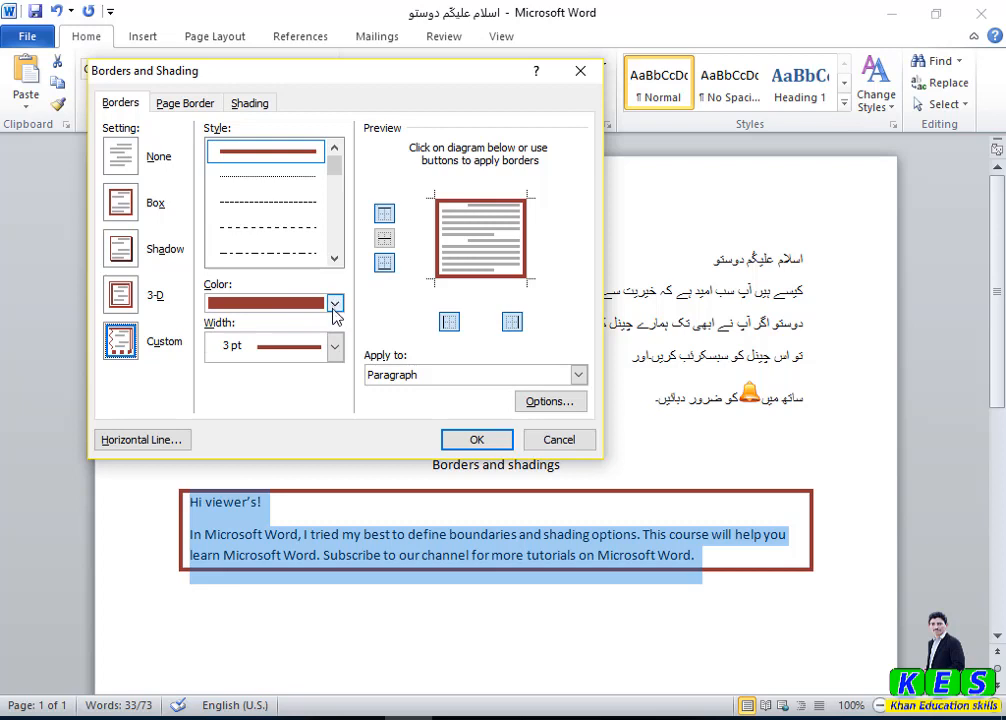
click(335, 346)
click(303, 568)
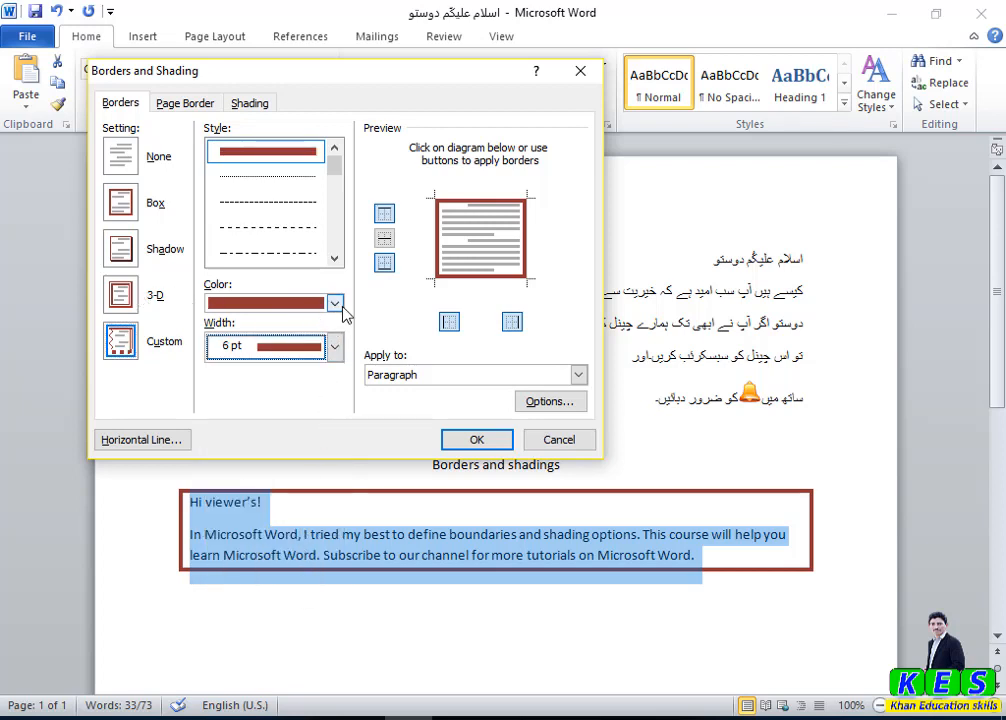
Try to apply the Custom border to the English paragraphs with a 3 pt shaded embossed-look line style in standard green
drag(333, 170, 336, 236)
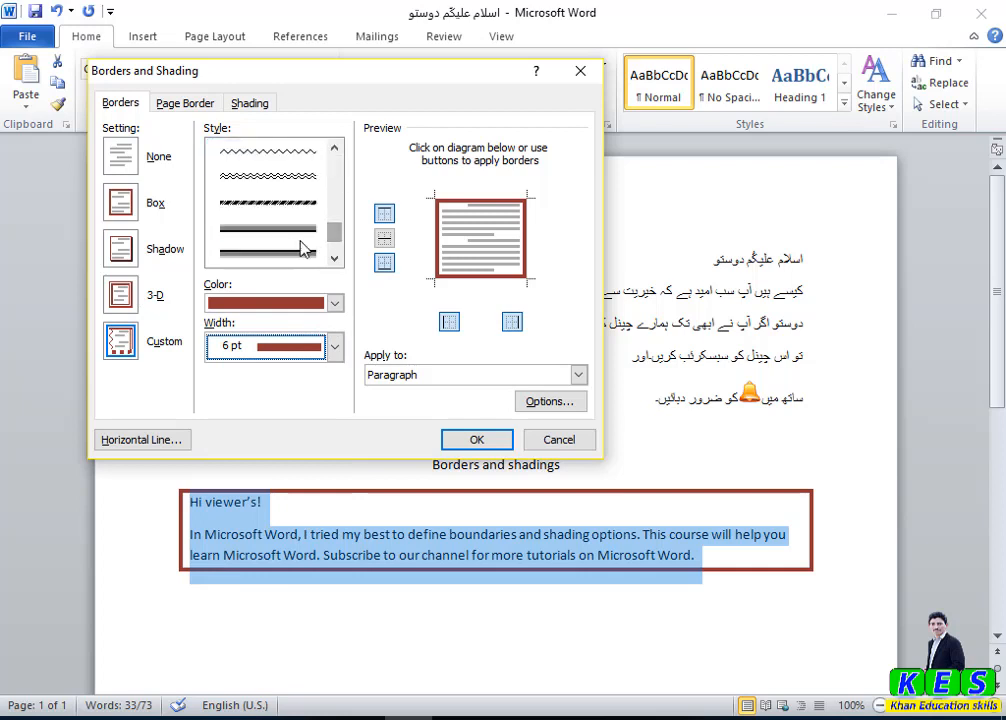
scroll(290, 200, down, 1)
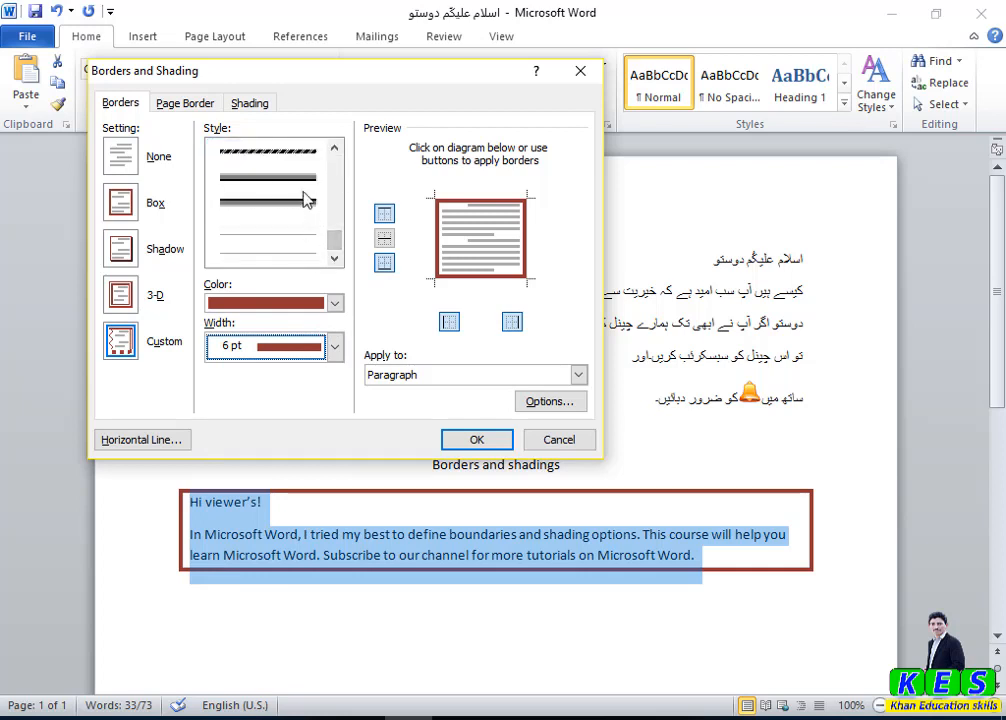
click(305, 208)
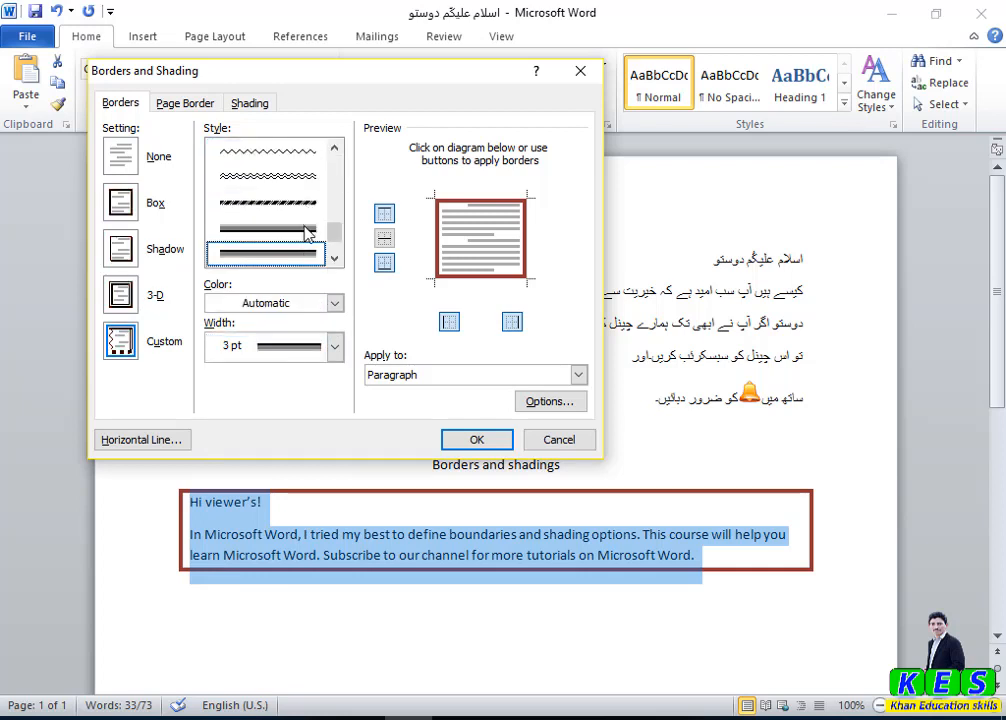
click(334, 302)
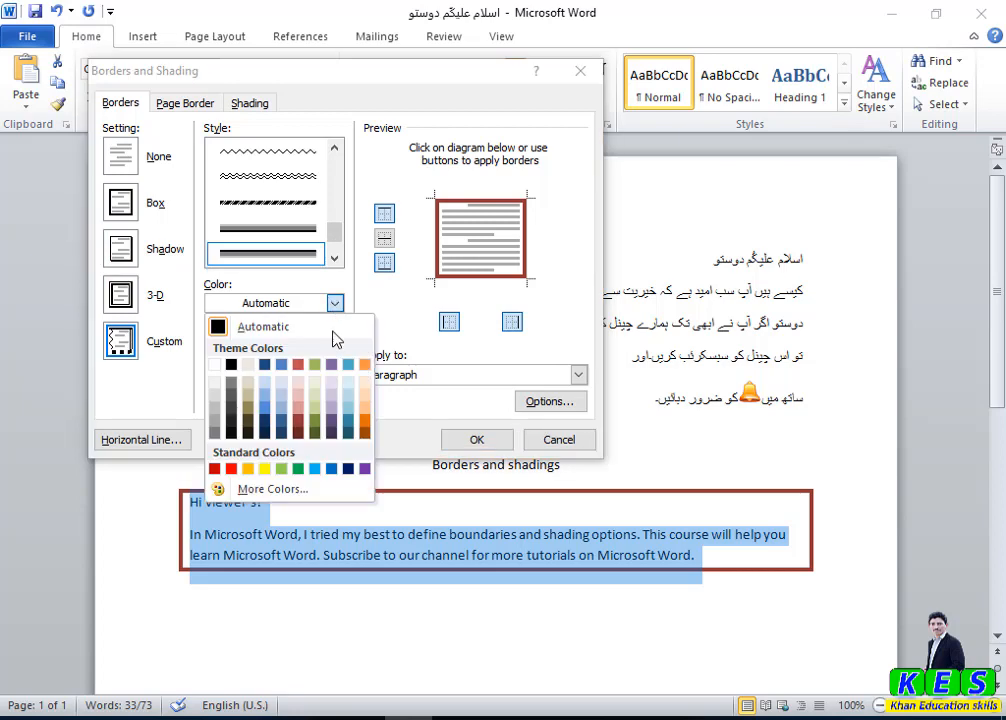
click(298, 469)
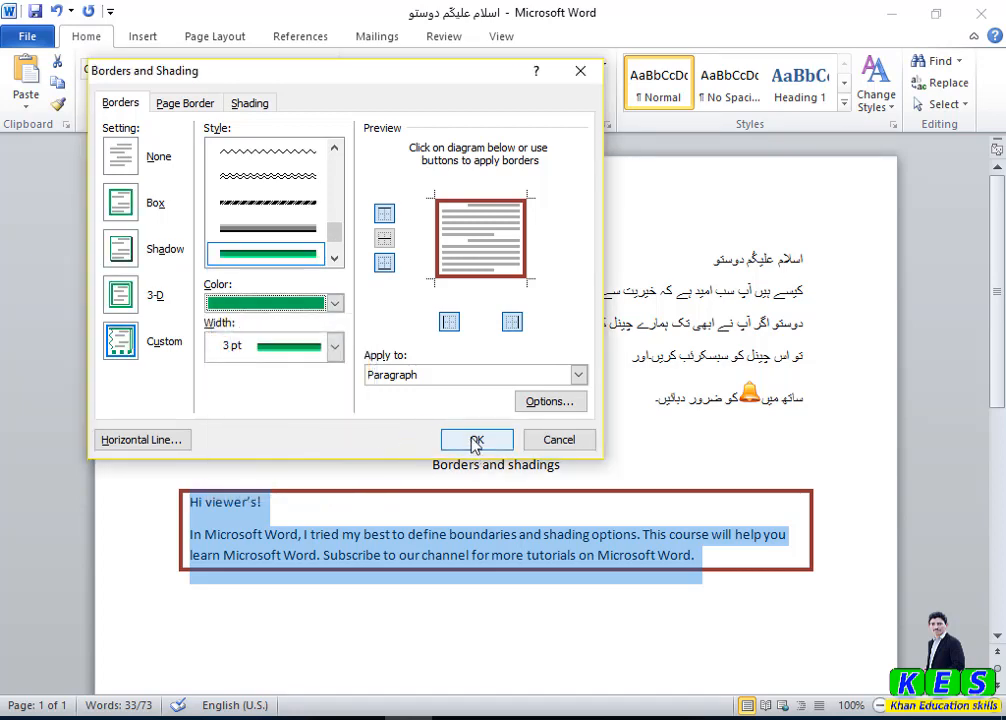
click(475, 441)
click(547, 594)
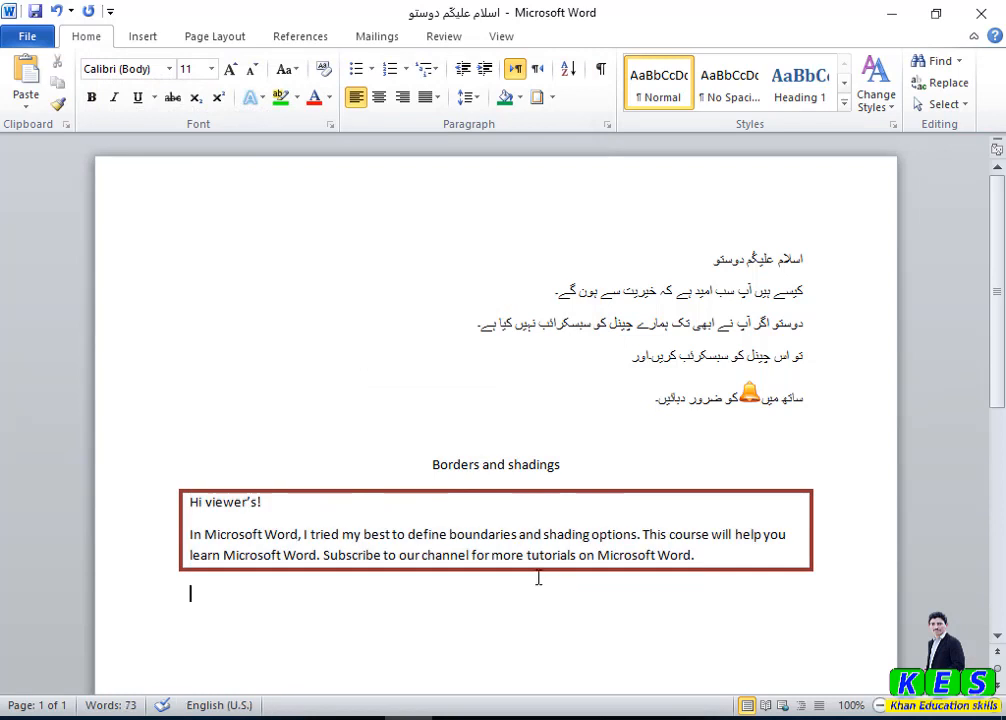
Set a Custom 6 pt solid border on all four sides of the "Borders and shadings" heading and the English paragraphs together
drag(696, 557, 220, 476)
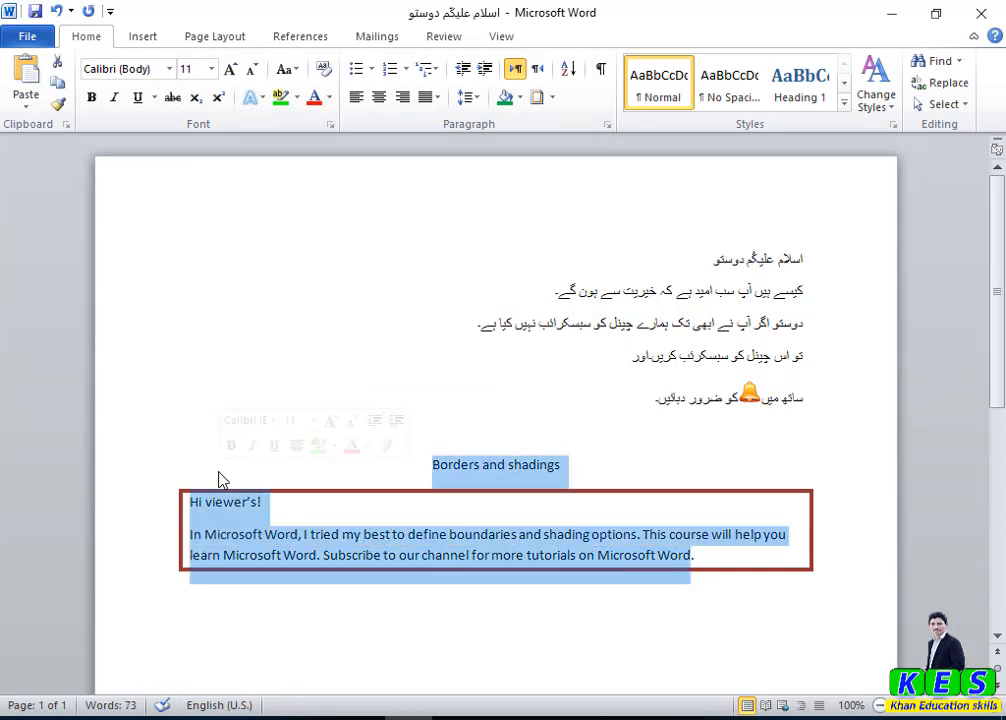
click(551, 97)
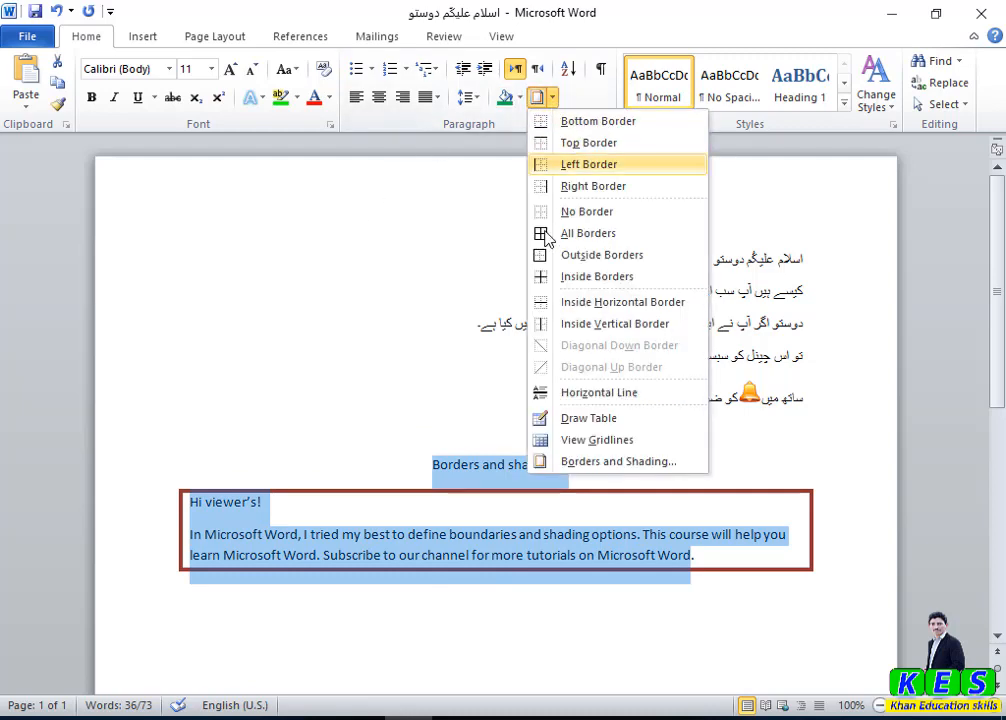
click(568, 463)
click(117, 345)
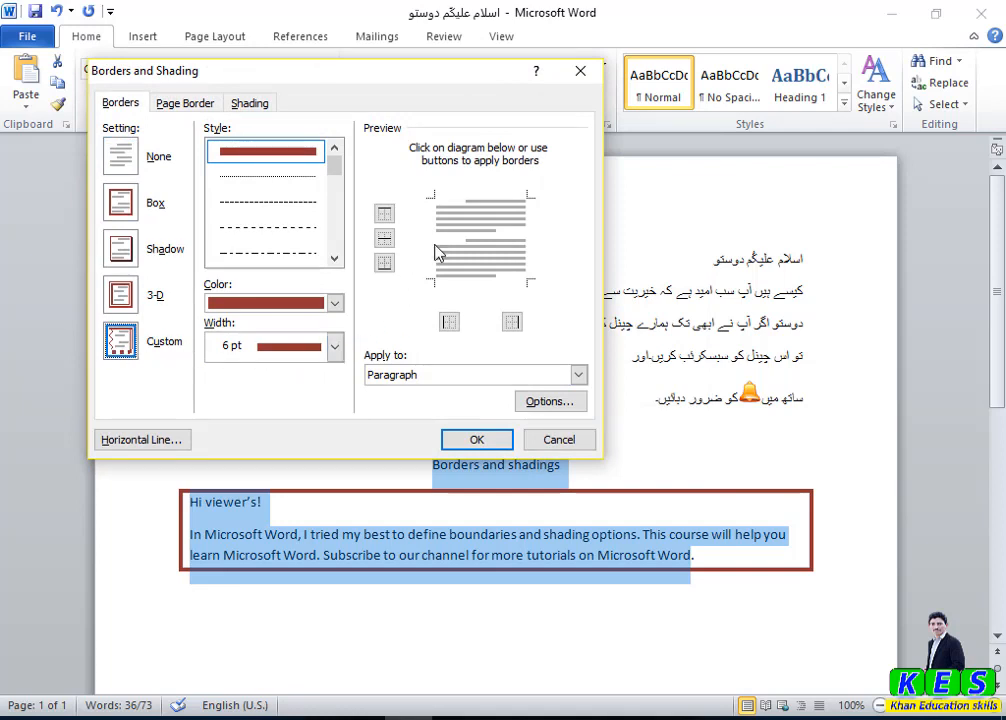
click(385, 216)
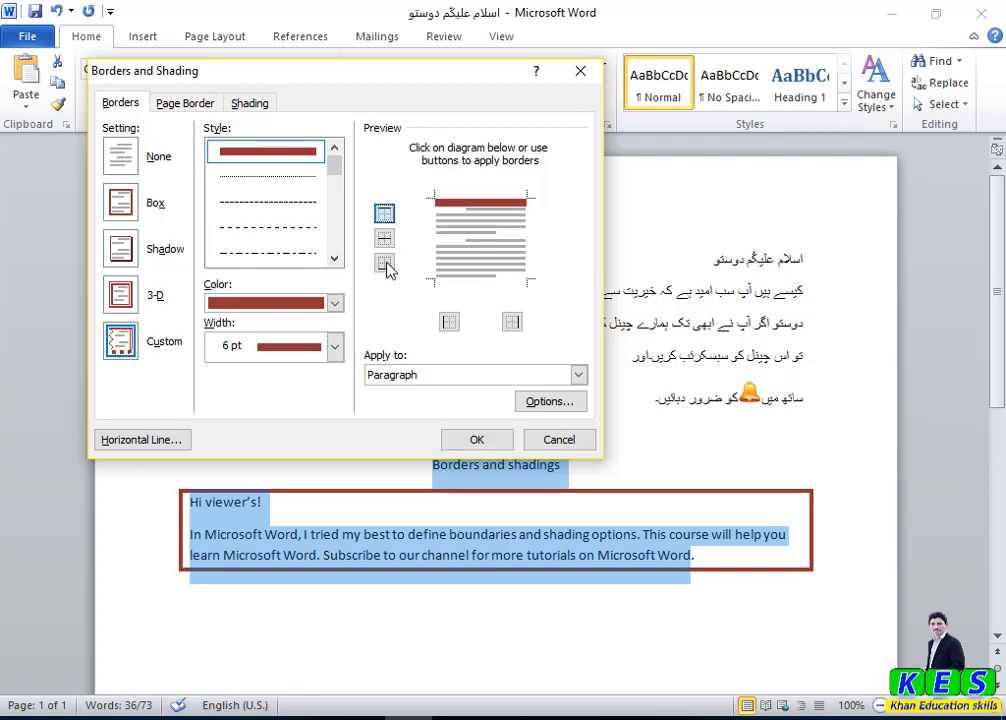
click(386, 265)
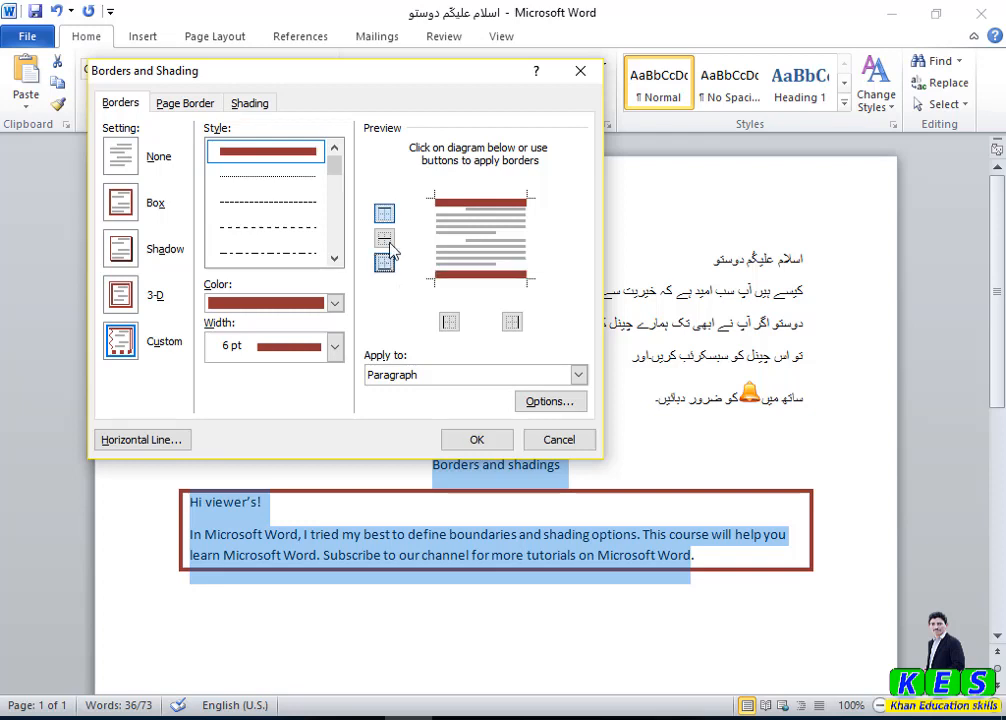
click(447, 333)
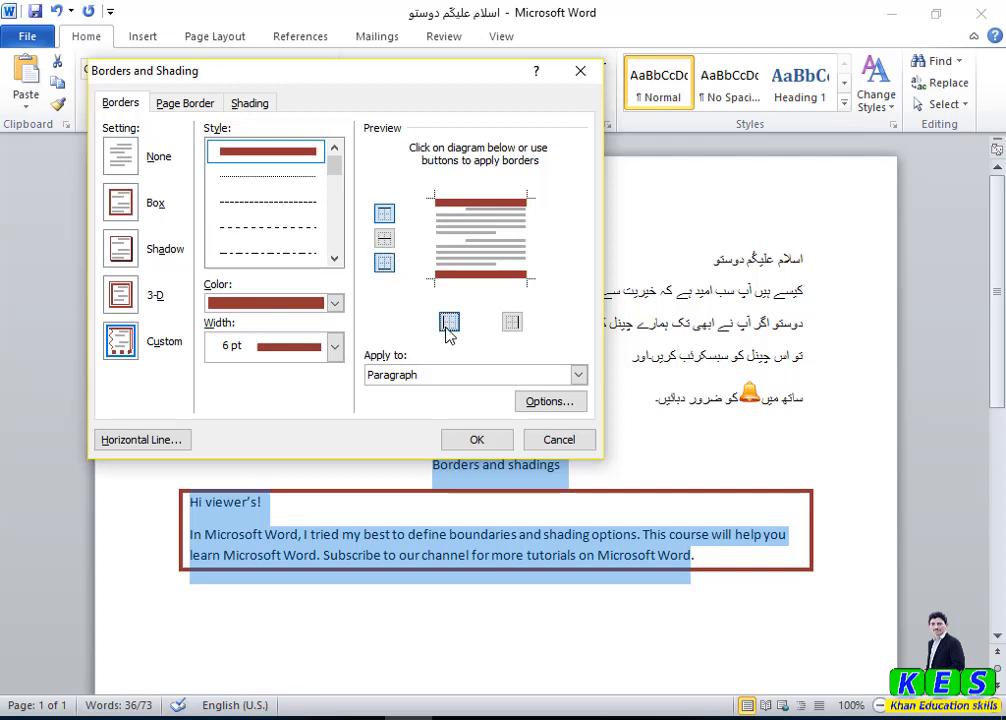
click(509, 333)
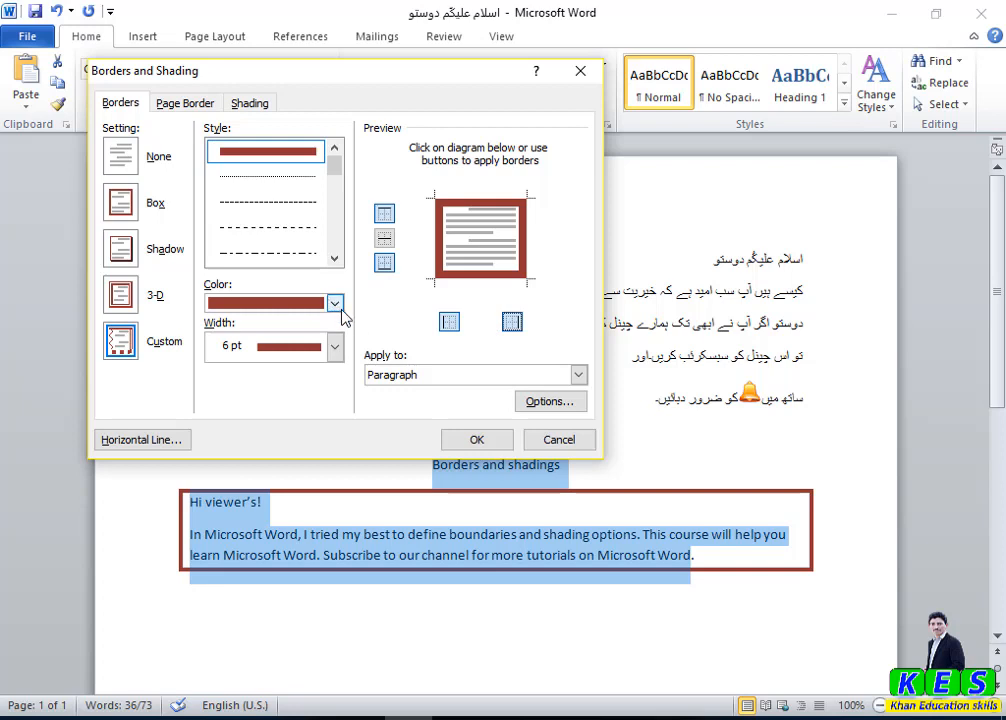
Change the custom border's line color to standard green and apply the border to the selected paragraphs
click(335, 303)
click(295, 469)
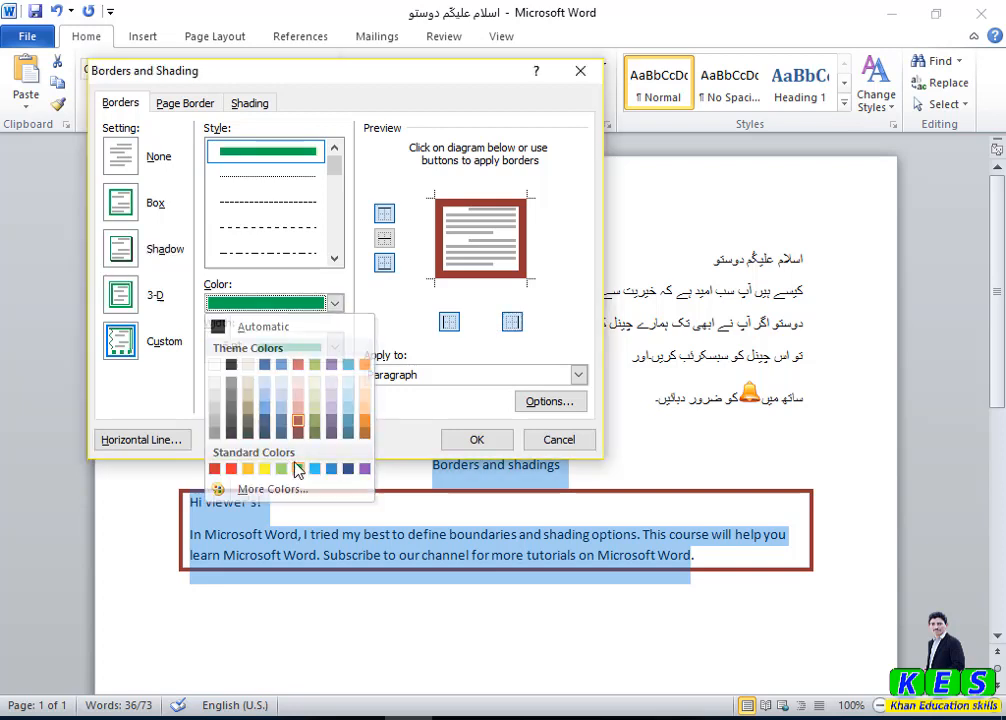
click(470, 441)
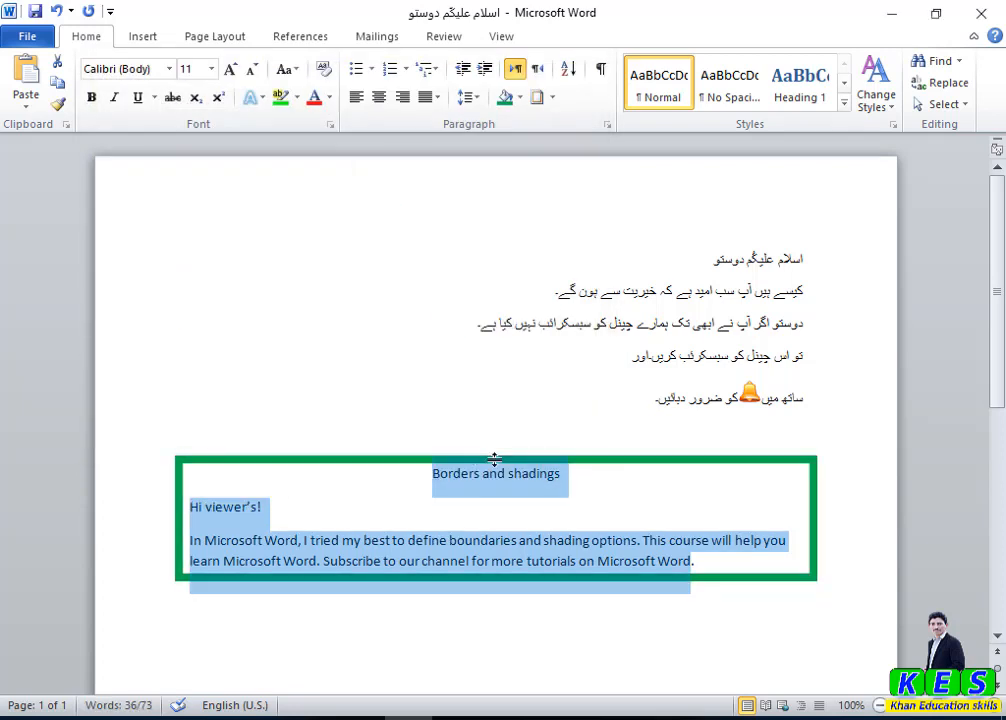
Add a Box page border with a solid 6 pt line in standard red to the document
click(551, 97)
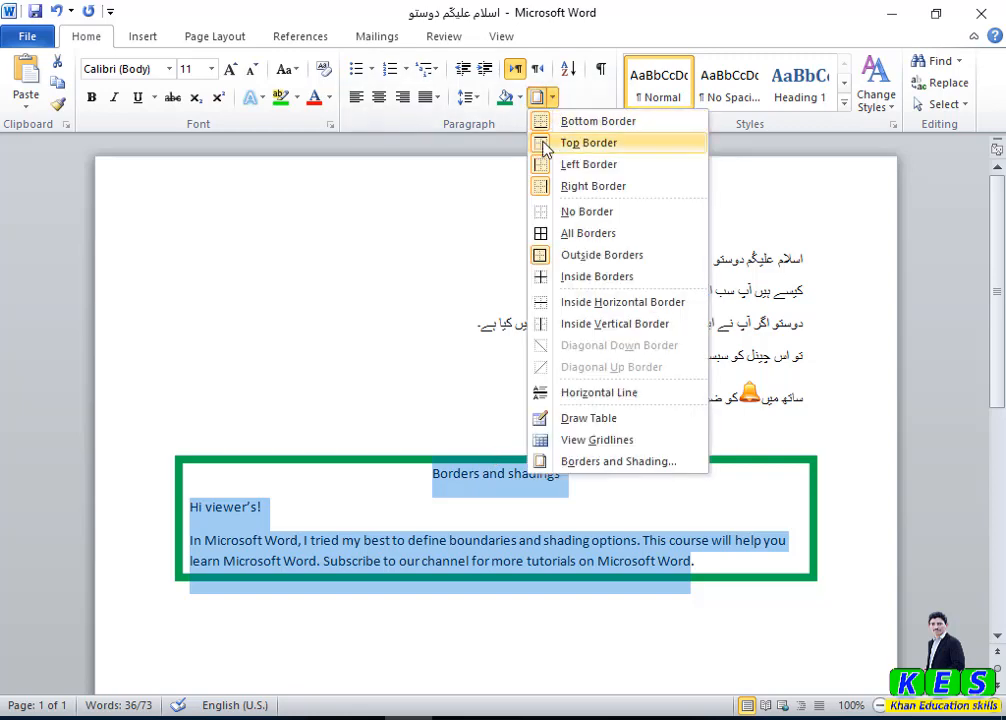
click(588, 461)
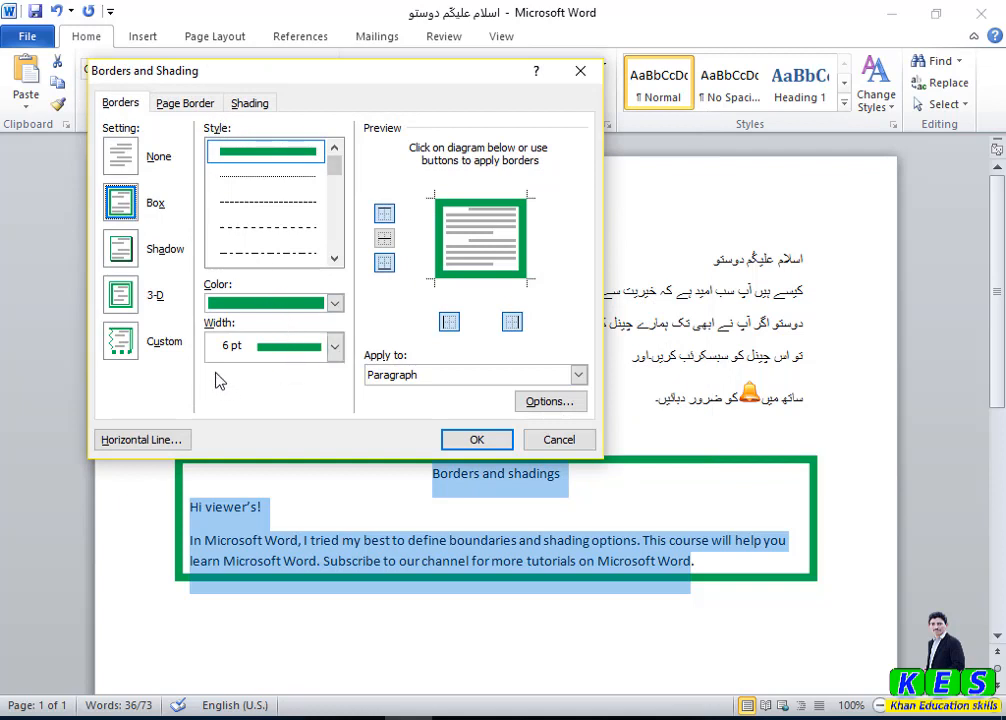
click(187, 105)
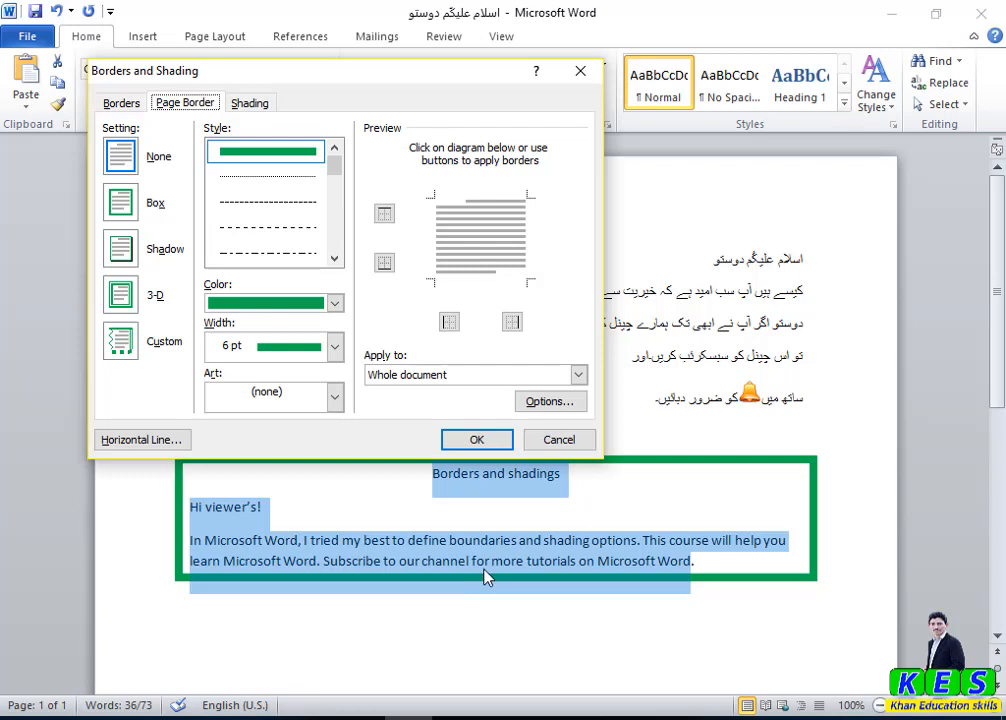
click(121, 212)
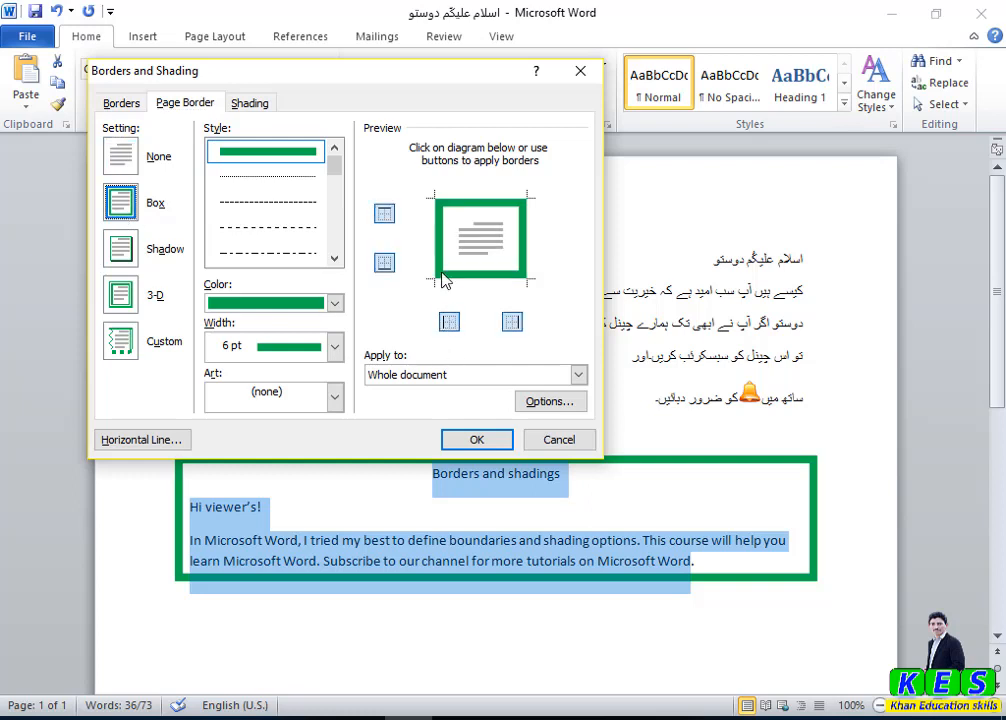
click(335, 304)
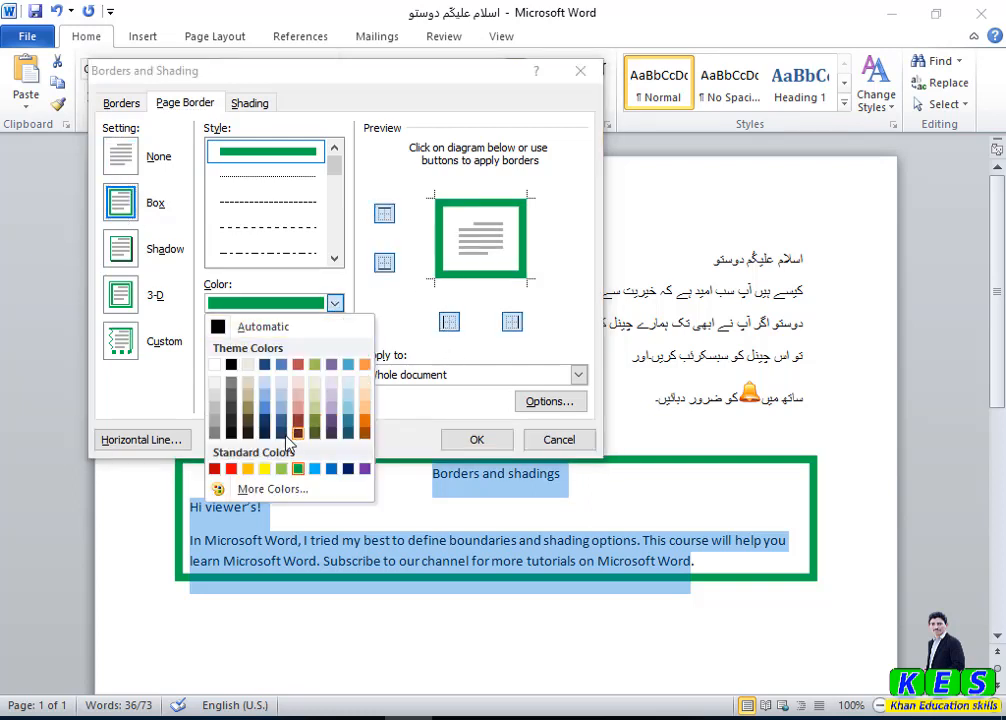
click(231, 468)
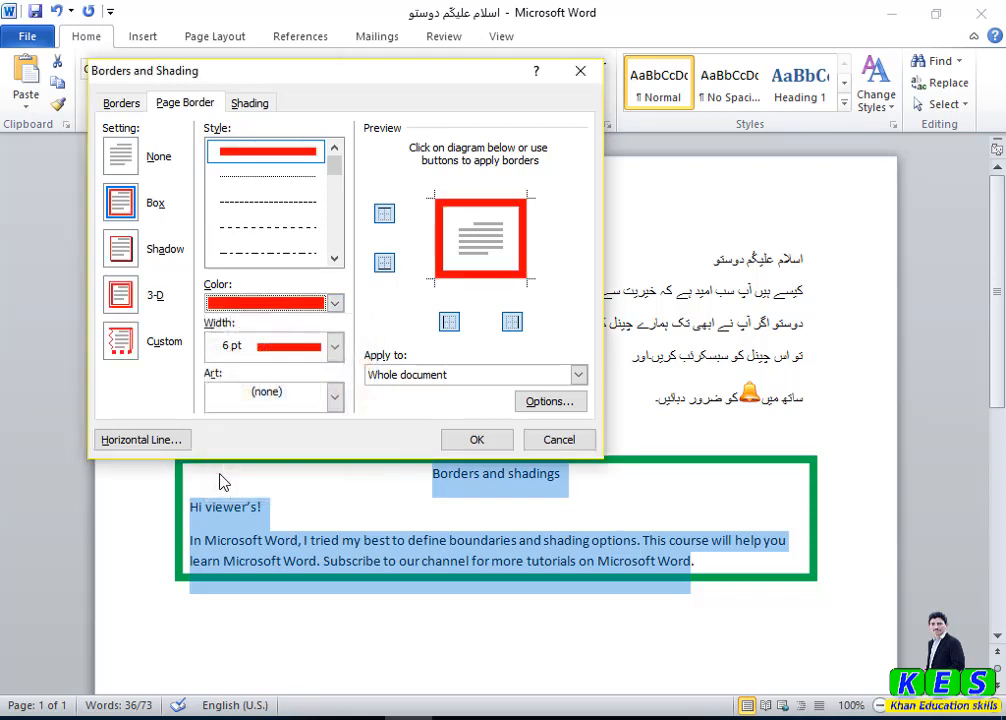
click(472, 441)
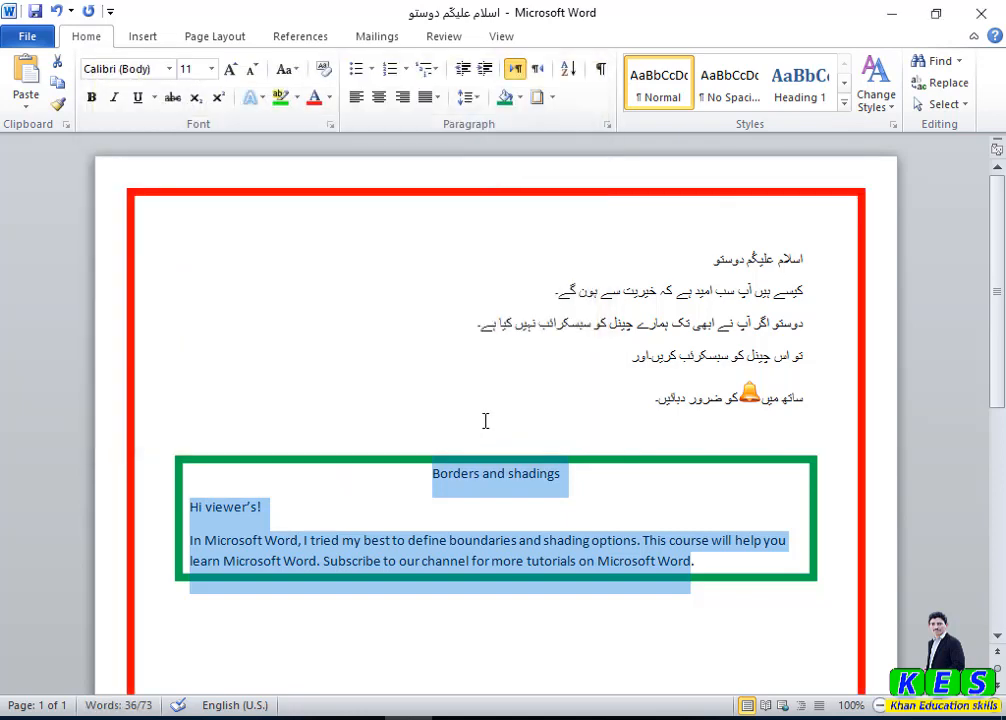
scroll(501, 357, down, 10)
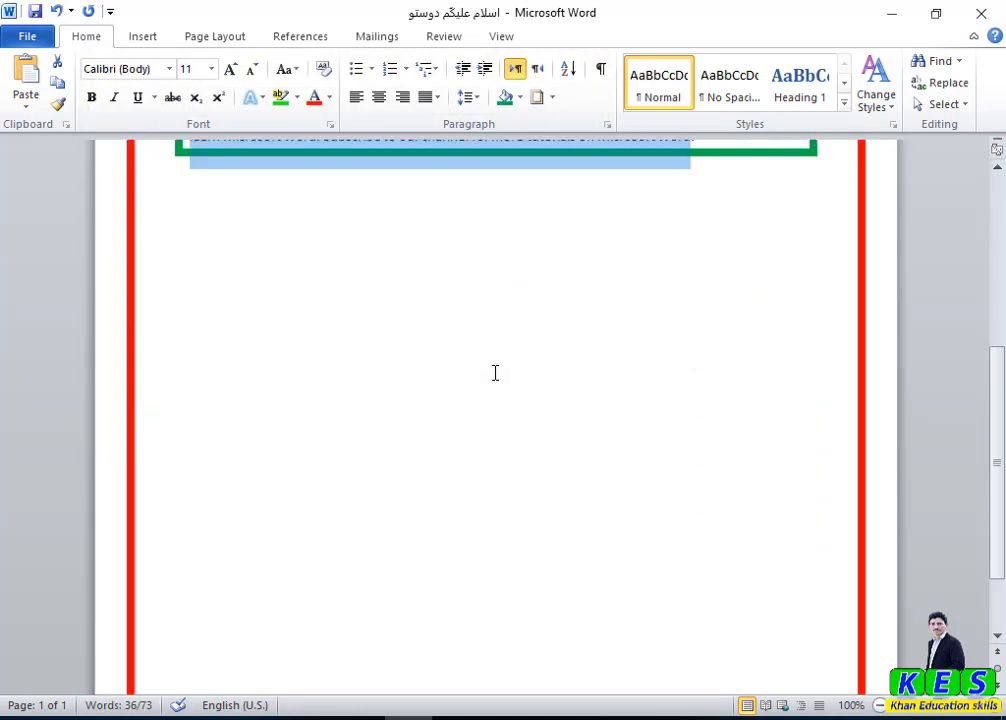
scroll(493, 383, up, 10)
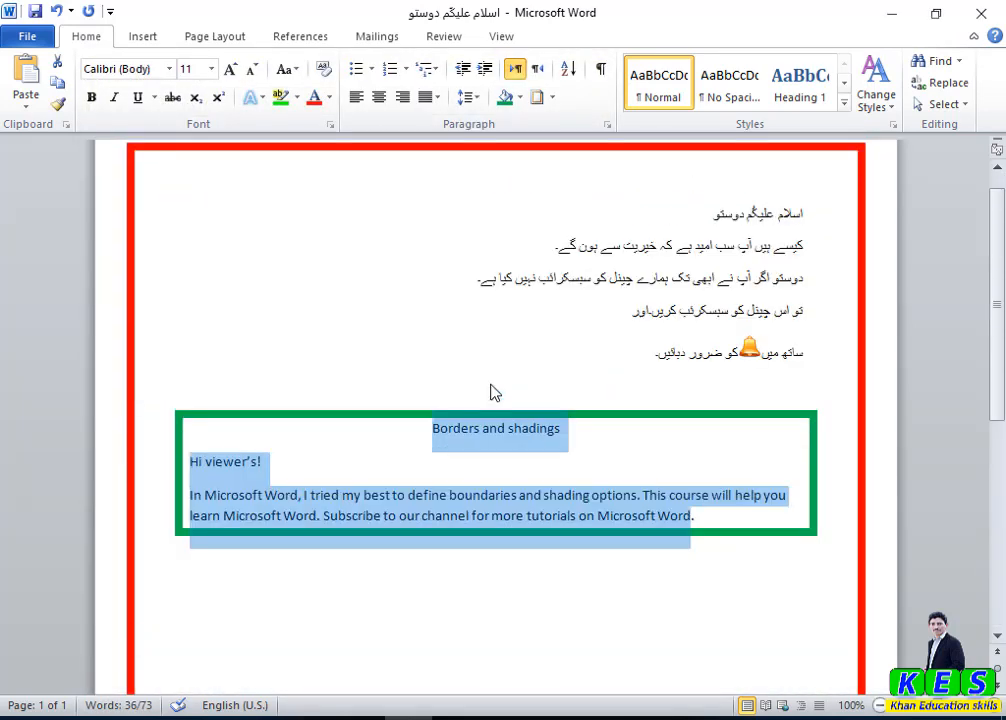
Set the red page border to apply to the whole document
click(539, 97)
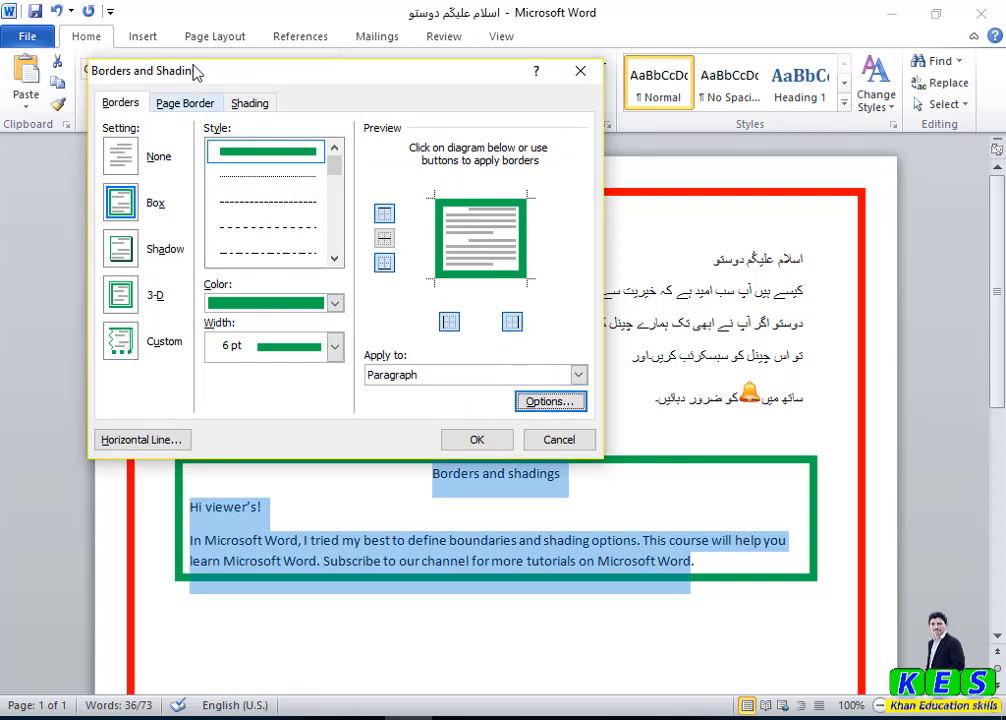
click(184, 104)
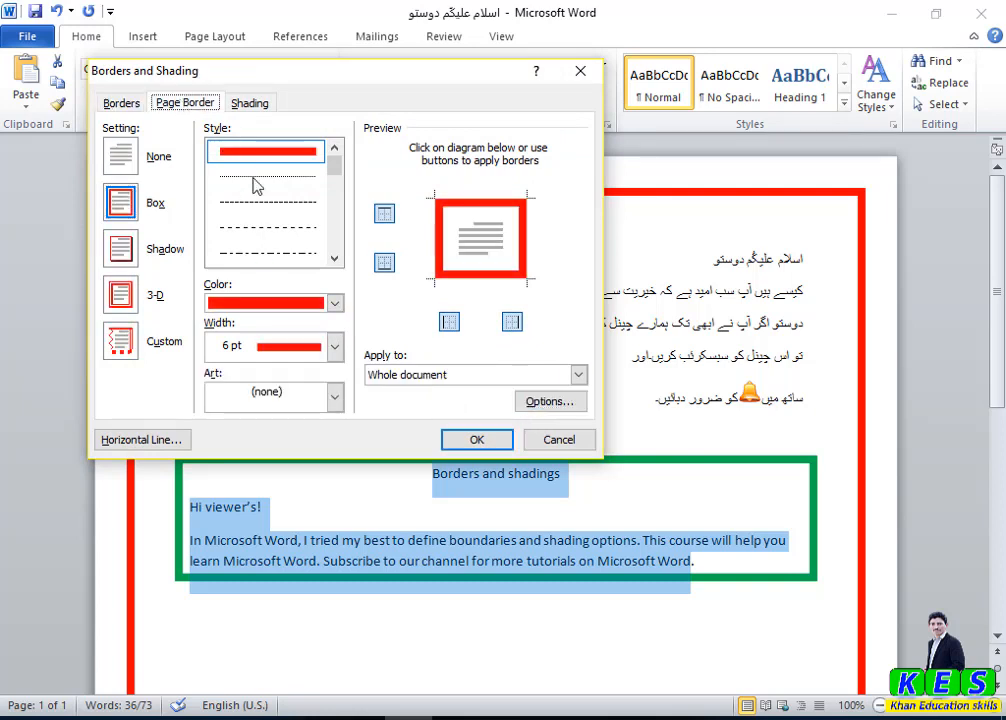
click(578, 375)
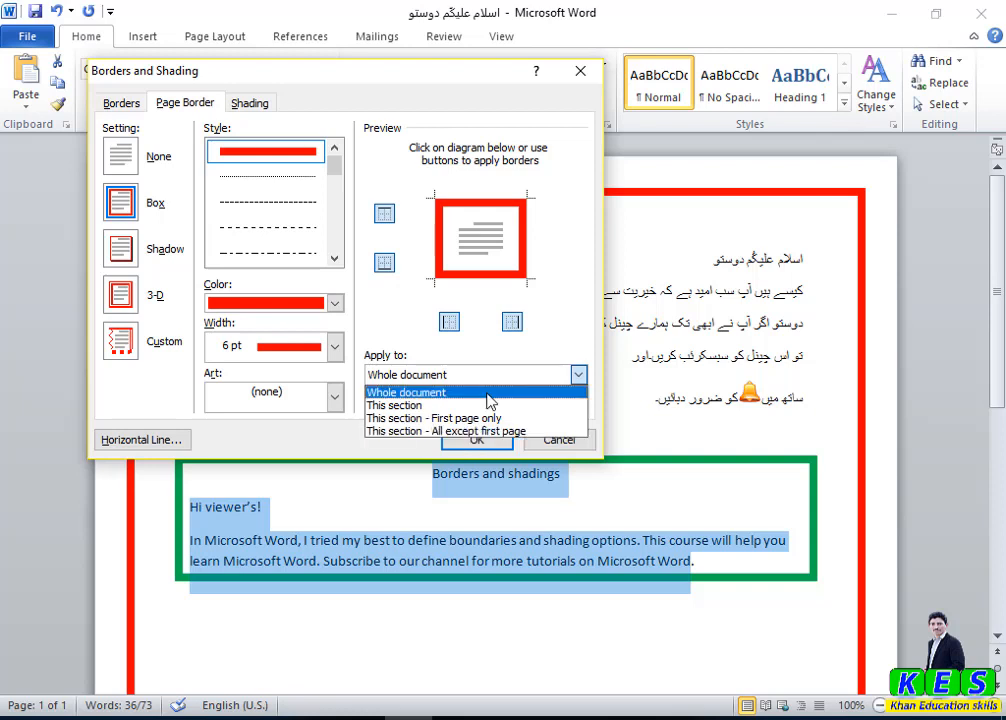
click(487, 394)
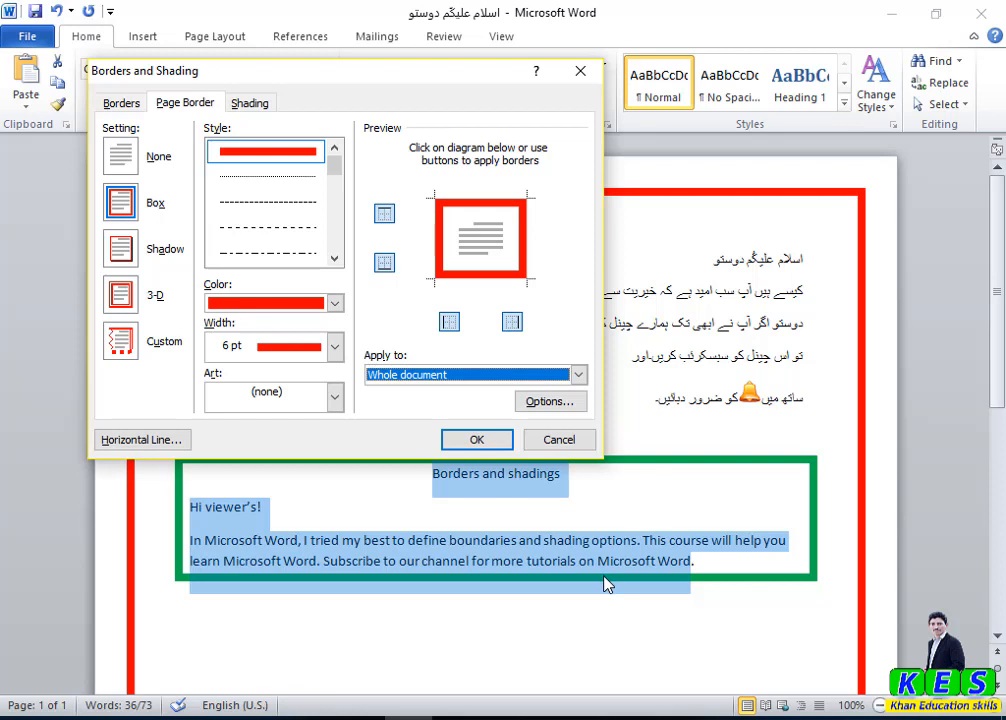
click(477, 440)
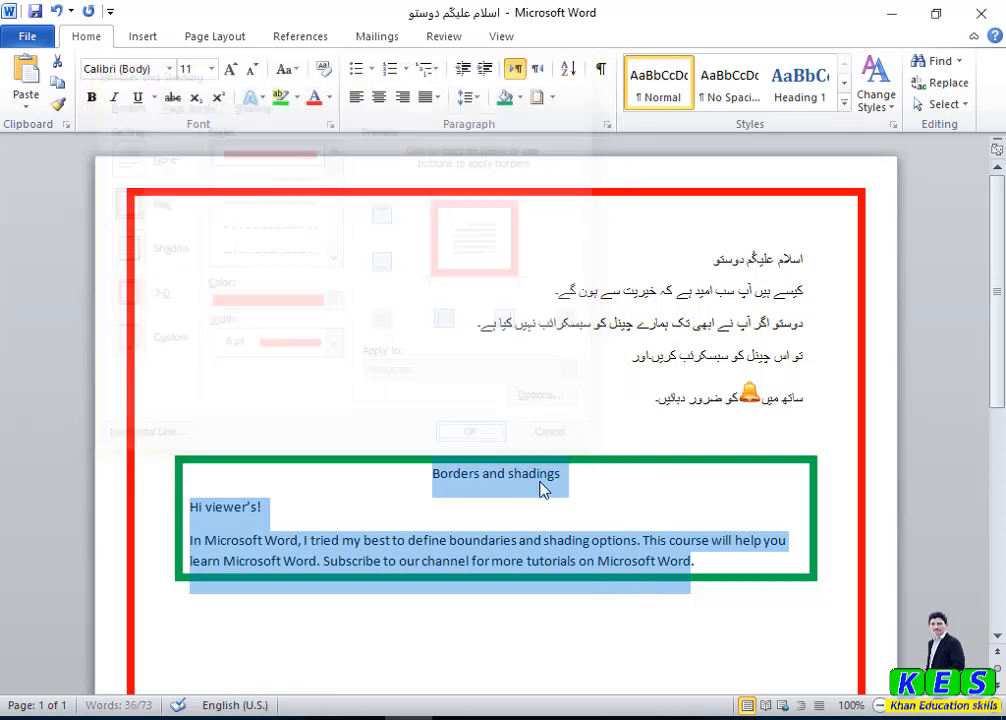
Insert empty paragraphs from the lower part of the first page until the document runs to three pages
scroll(610, 560, down, 8)
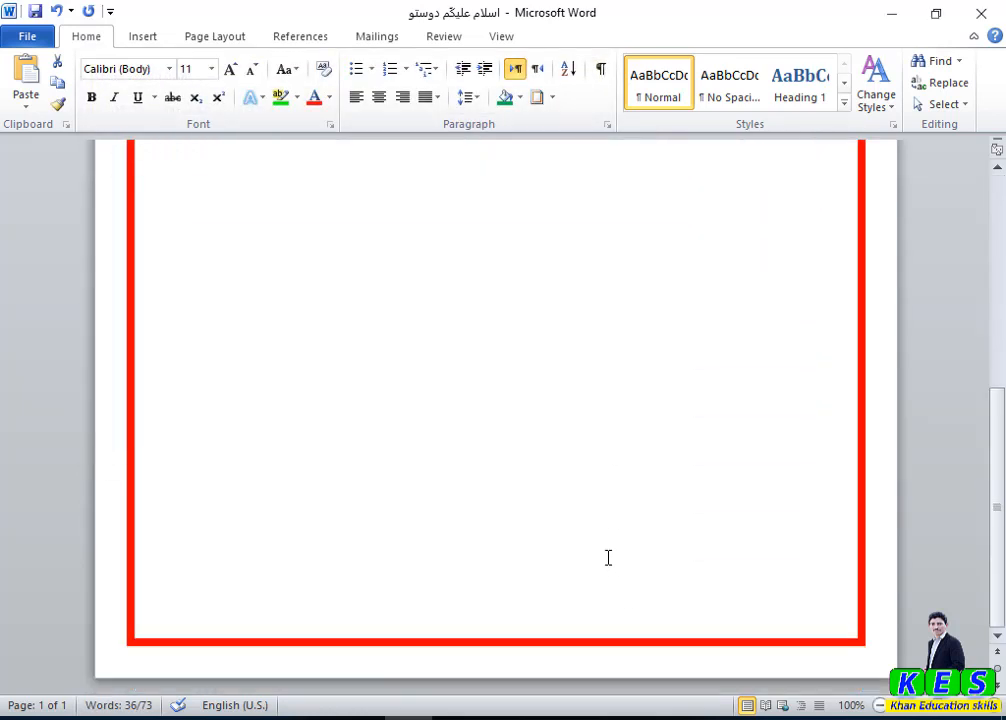
scroll(608, 557, up, 2)
click(607, 557)
scroll(592, 553, down, 1)
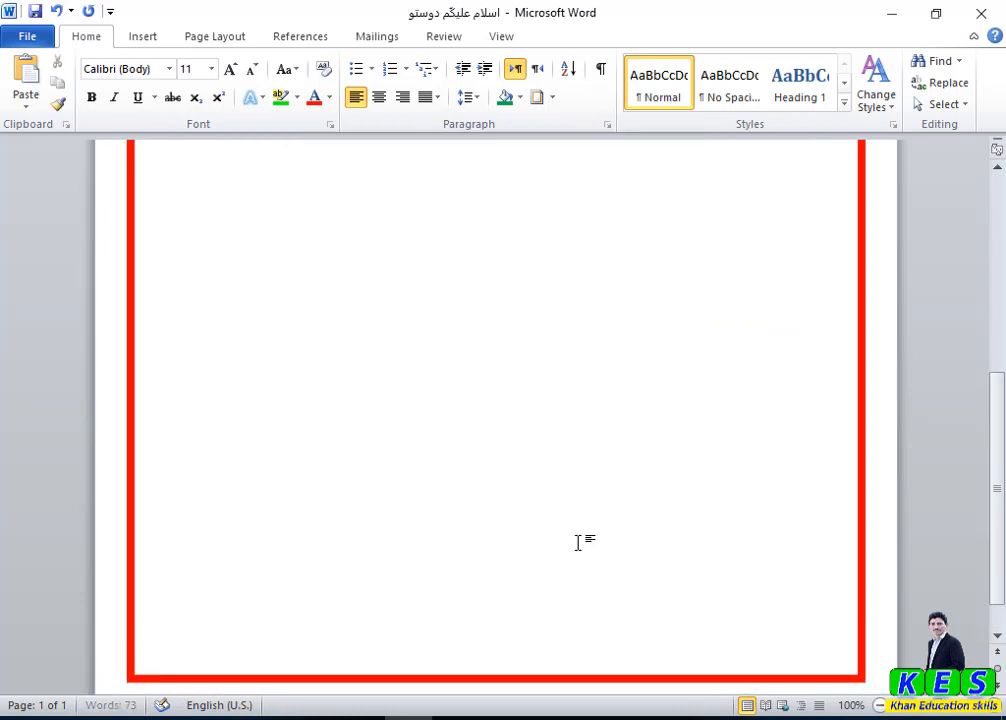
key(Return)
key(Return)
key(Return)
key(Return)
key(Return)
key(Return)
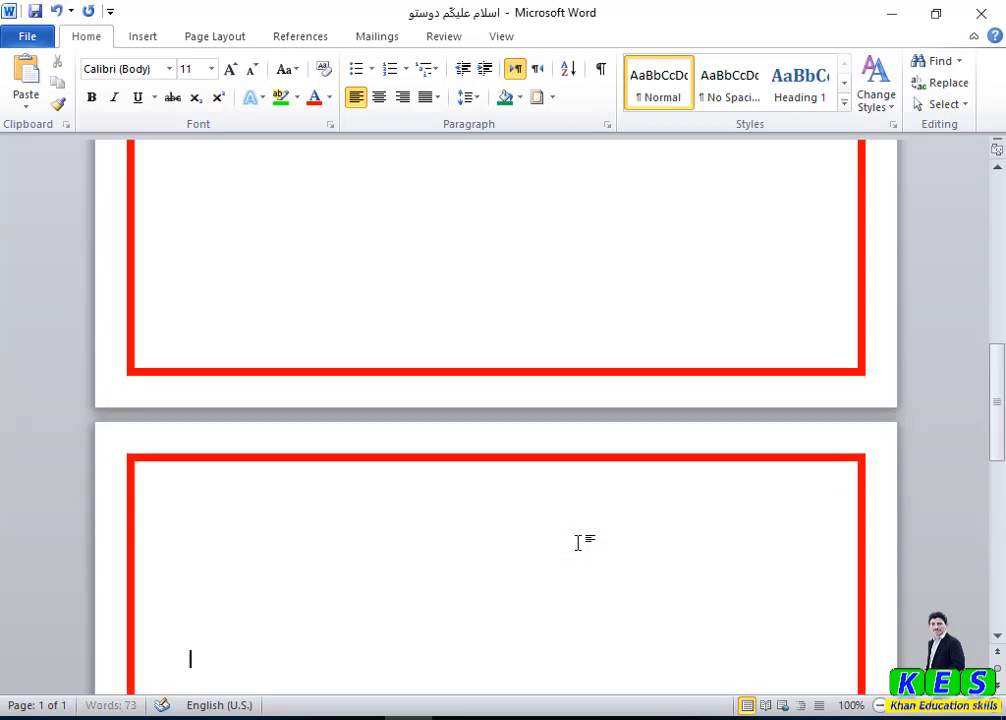
key(Return)
key(Return)
key(Return)
key(Return)
key(Return)
key(Return)
key(Return)
key(Return)
key(Return)
key(Return)
key(Return)
key(Return)
key(Return)
key(Return)
key(Return)
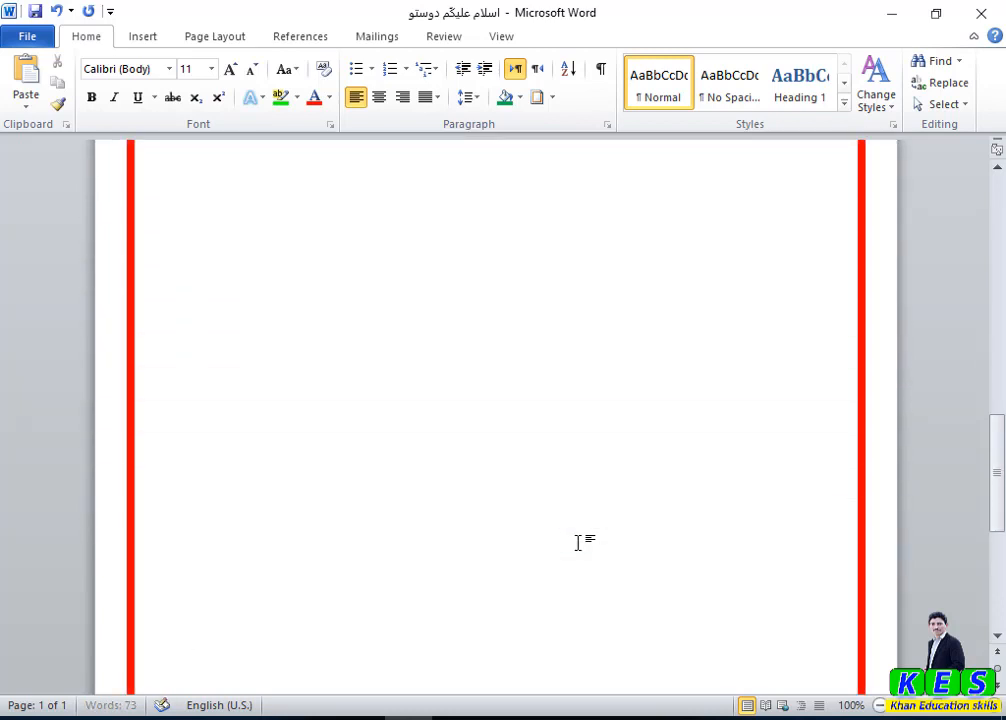
key(Return)
key(Return)
key(Return)
key(Return)
key(Return)
key(Return)
key(Return)
key(Return)
key(Return)
key(Return)
key(Return)
key(Return)
key(Return)
key(Return)
key(Return)
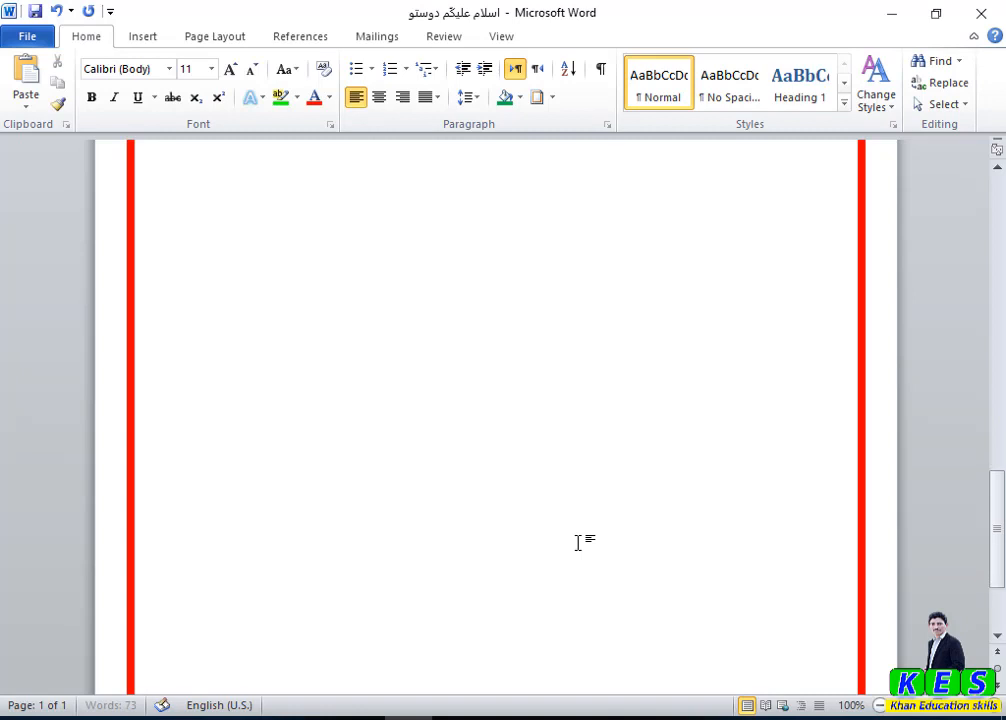
key(Return)
key(Return)
key(Return)
key(Return)
key(Return)
key(Return)
key(Return)
key(Return)
key(Return)
key(Return)
key(Return)
key(Return)
key(Return)
key(Return)
key(Return)
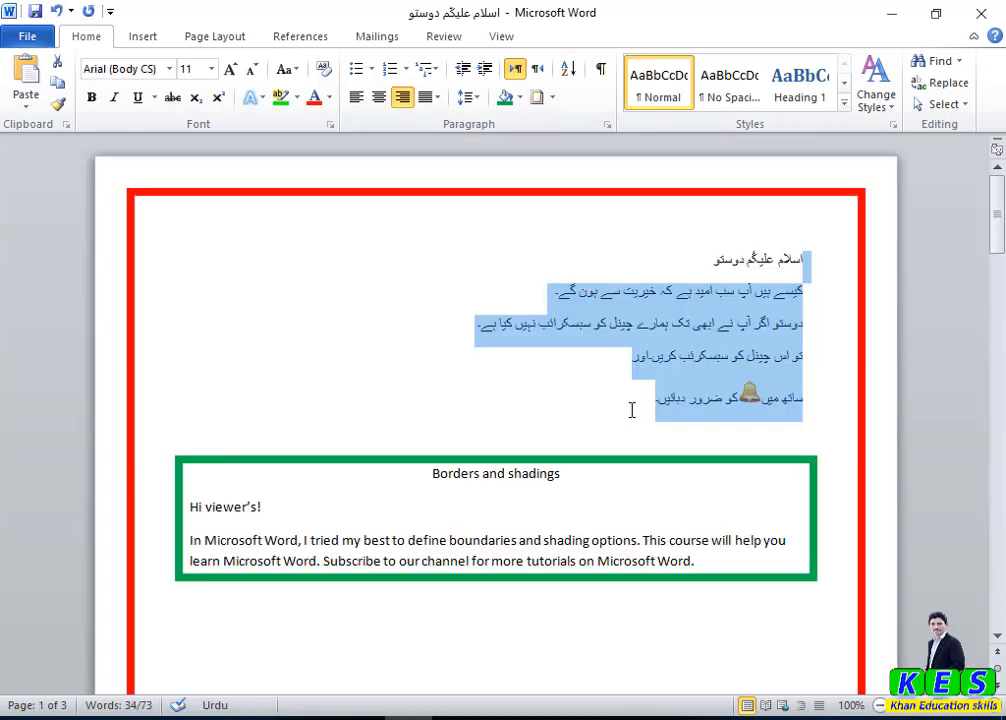
Select only the first Urdu line at the start of the document
click(631, 408)
drag(705, 260, 802, 260)
click(806, 259)
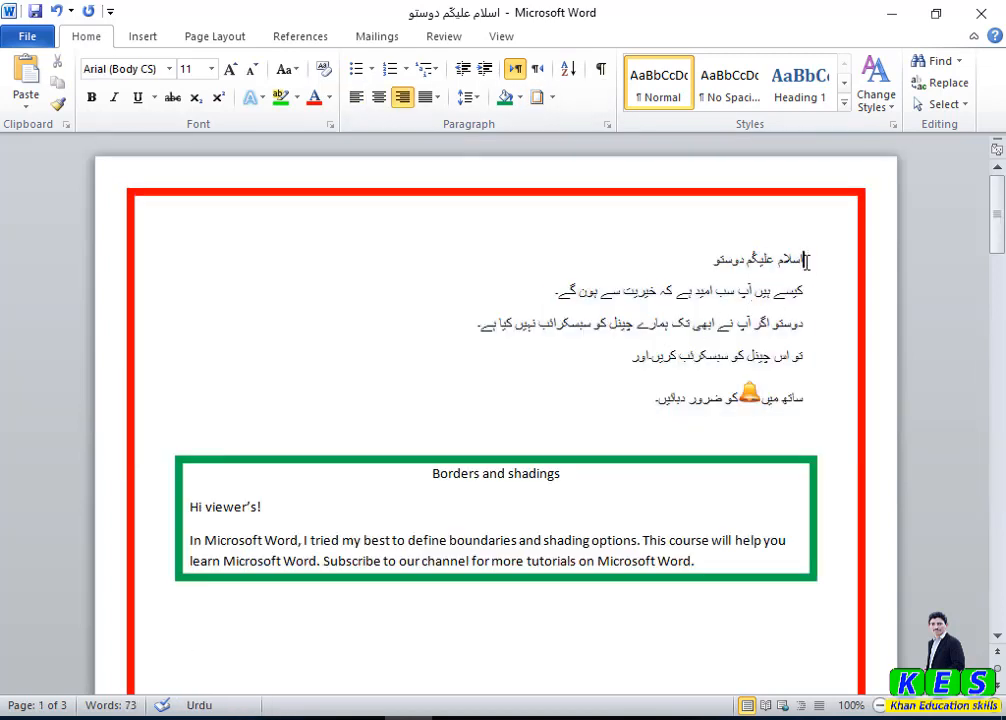
drag(709, 263, 802, 262)
click(806, 262)
drag(708, 266, 803, 262)
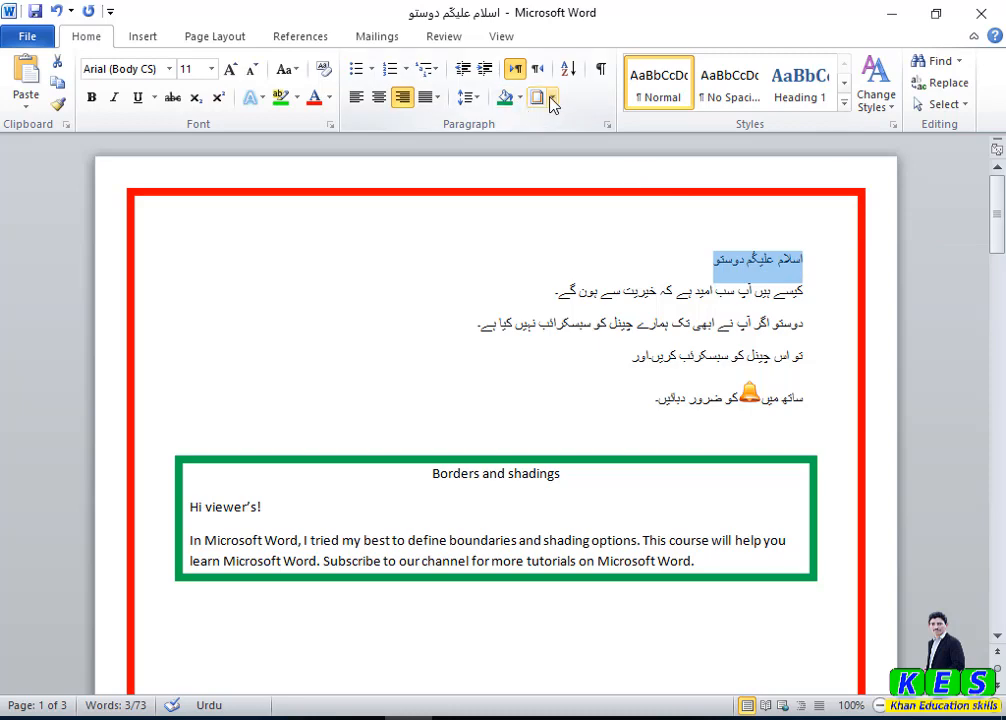
Try shading the selected Urdu text with a standard yellow fill and the Clear pattern style
click(552, 105)
click(620, 460)
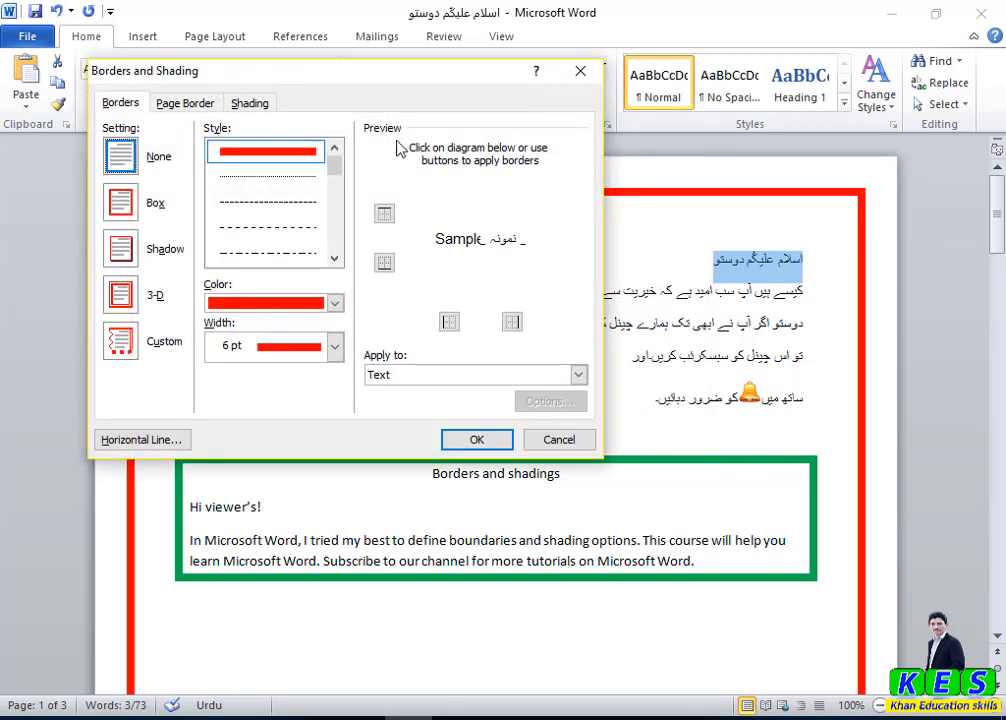
click(250, 105)
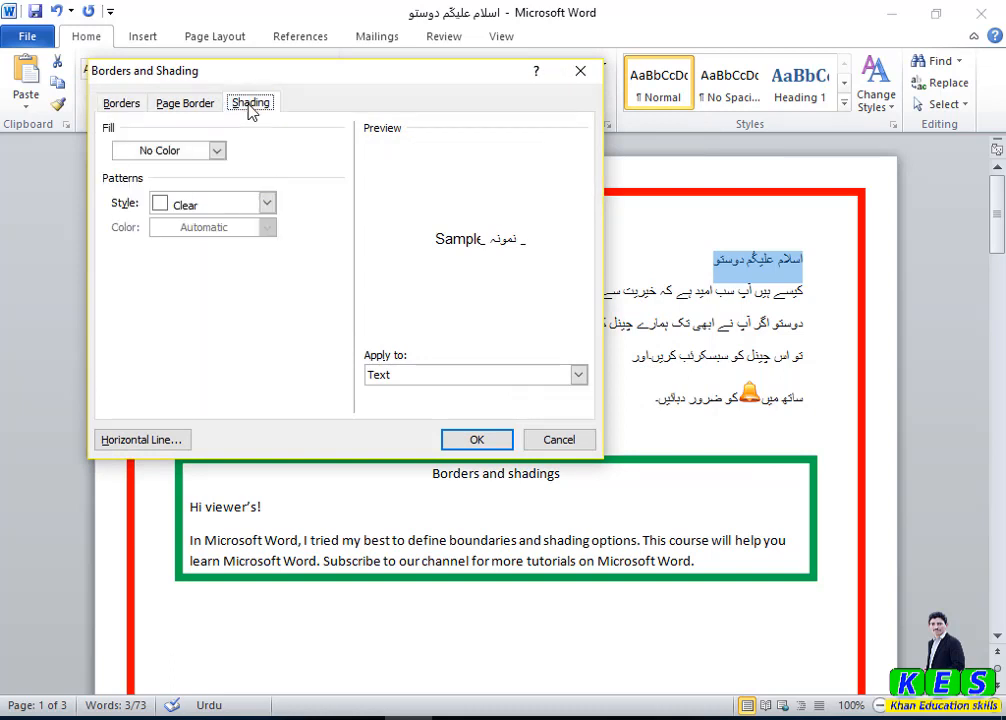
click(217, 151)
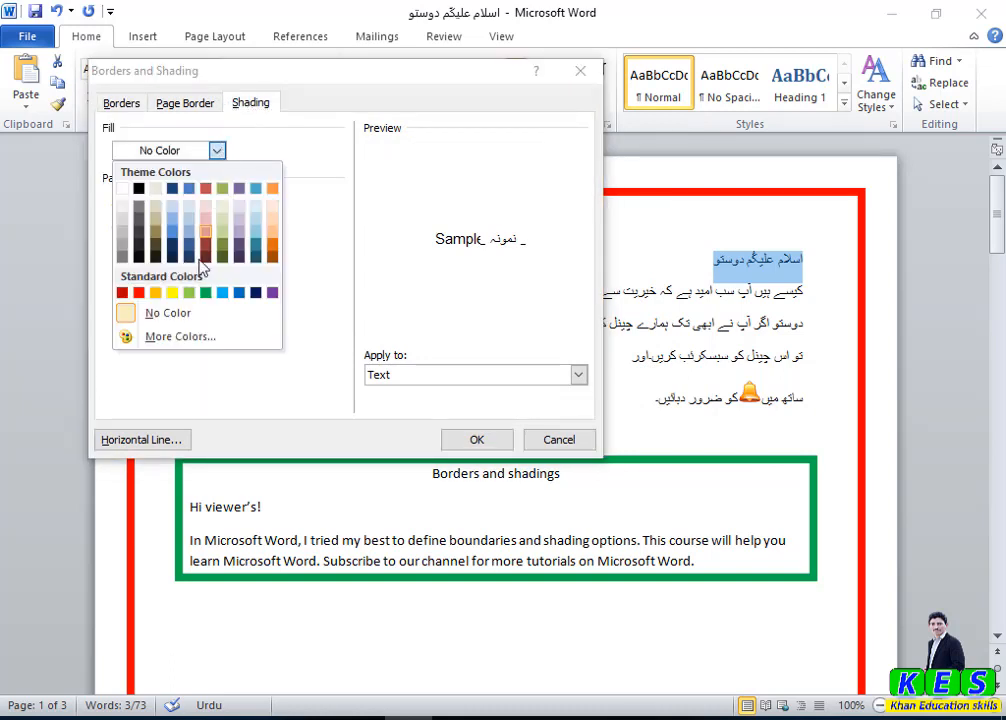
click(172, 293)
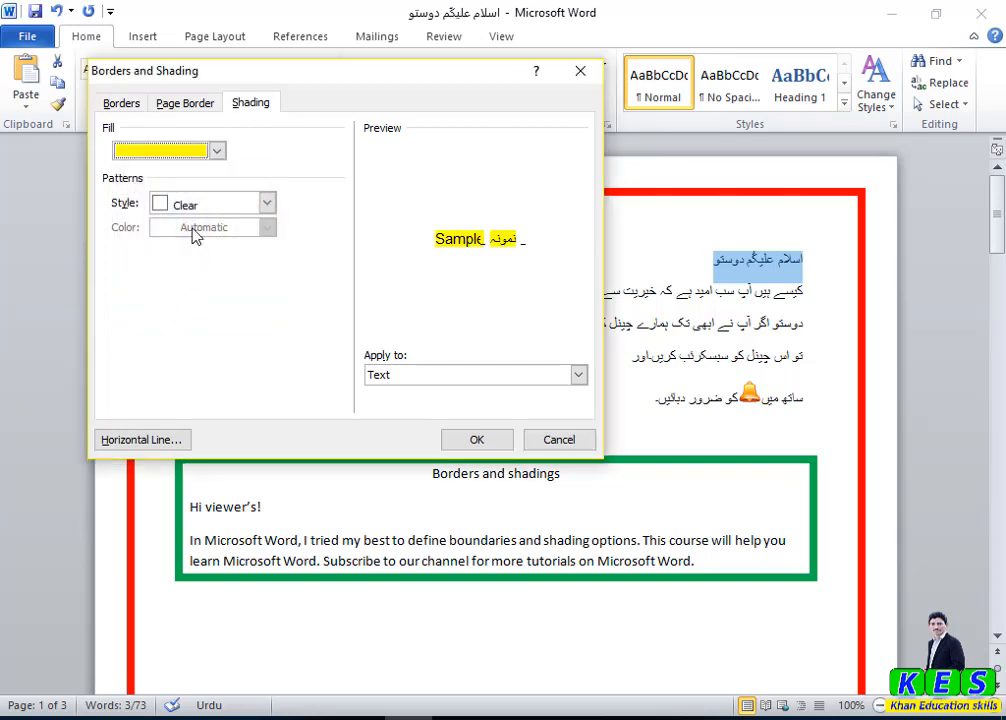
click(267, 204)
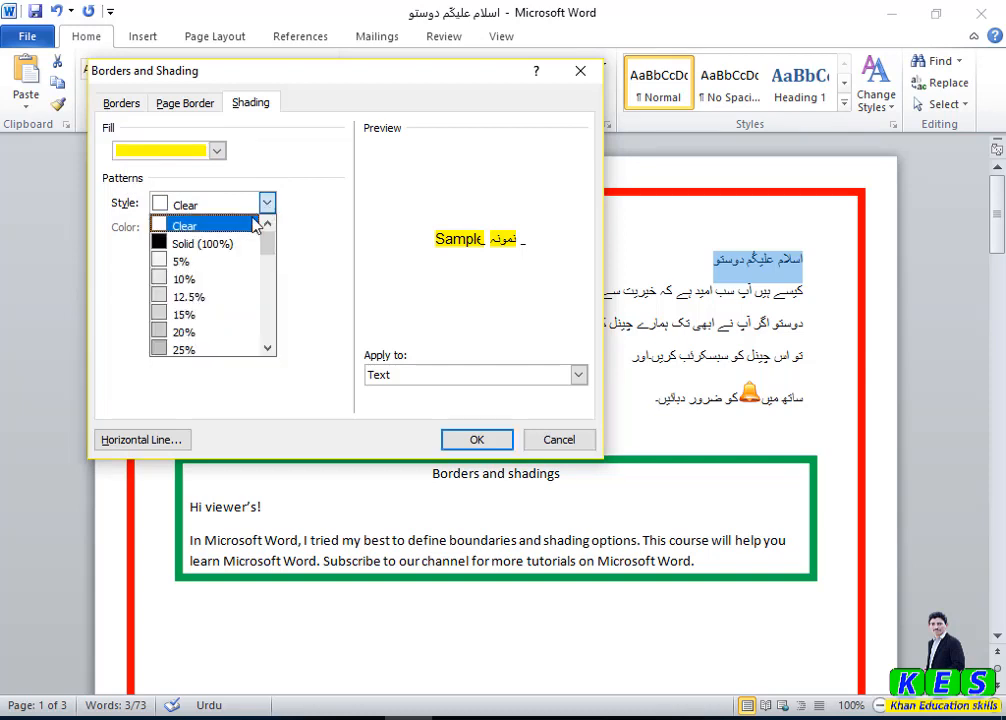
scroll(230, 314, down, 2)
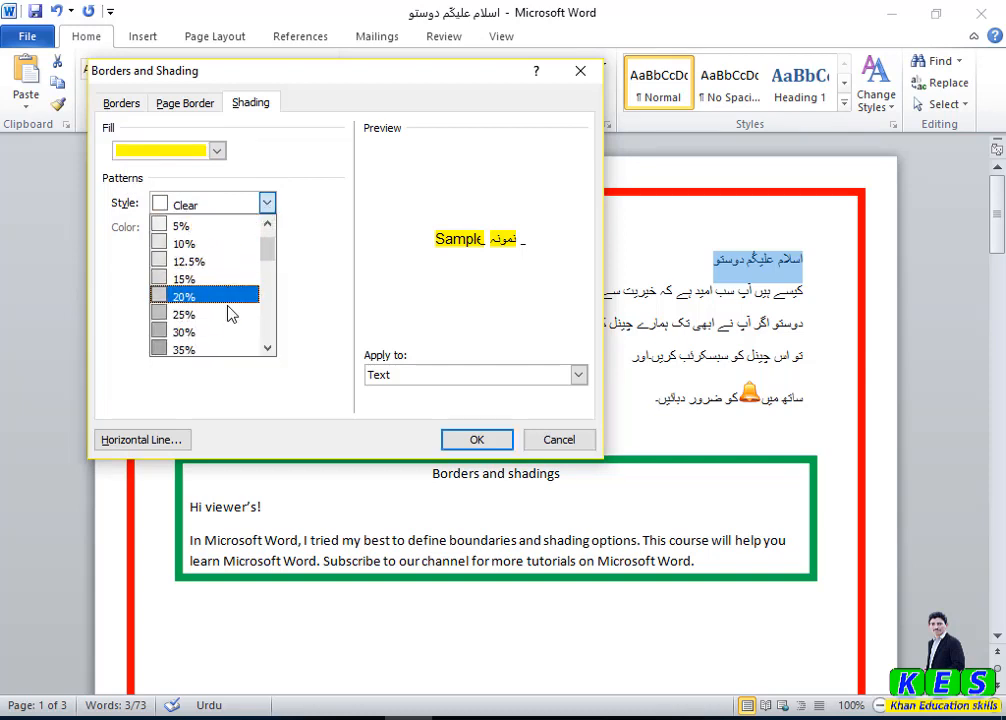
scroll(228, 314, up, 2)
click(185, 226)
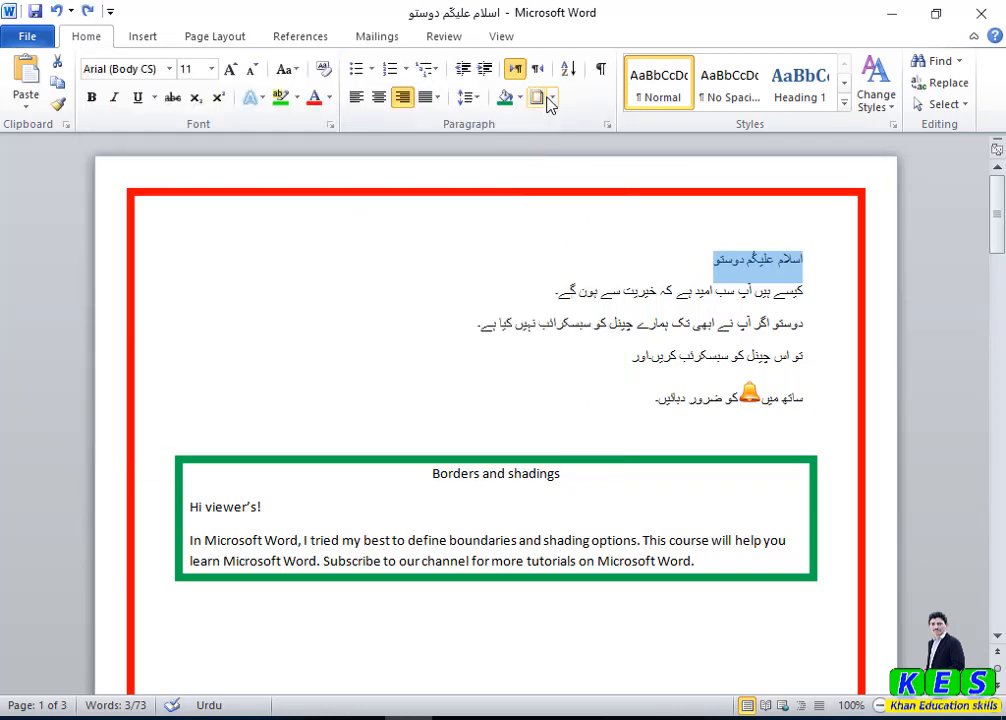
Shade the first Urdu line with a standard yellow fill applied to the whole paragraph
click(549, 98)
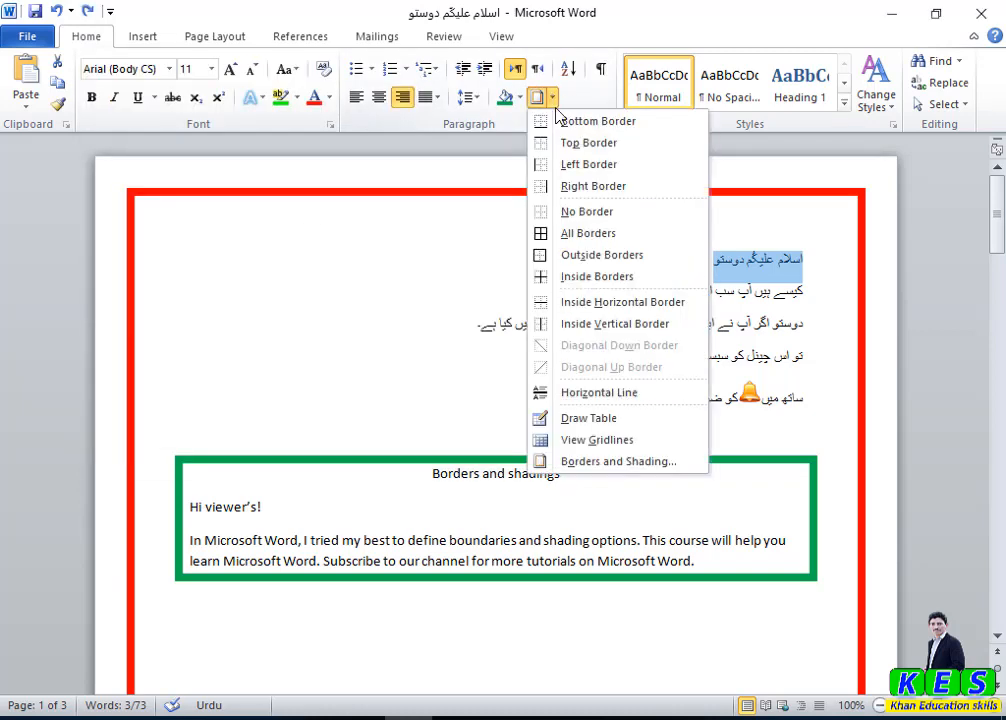
click(581, 463)
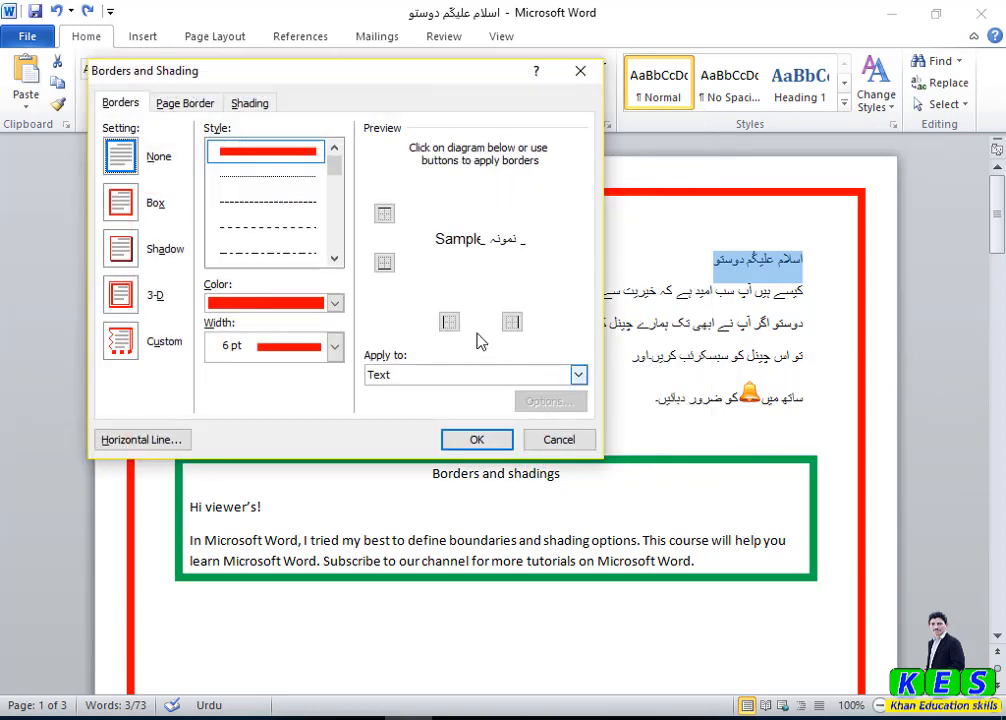
click(240, 104)
click(217, 150)
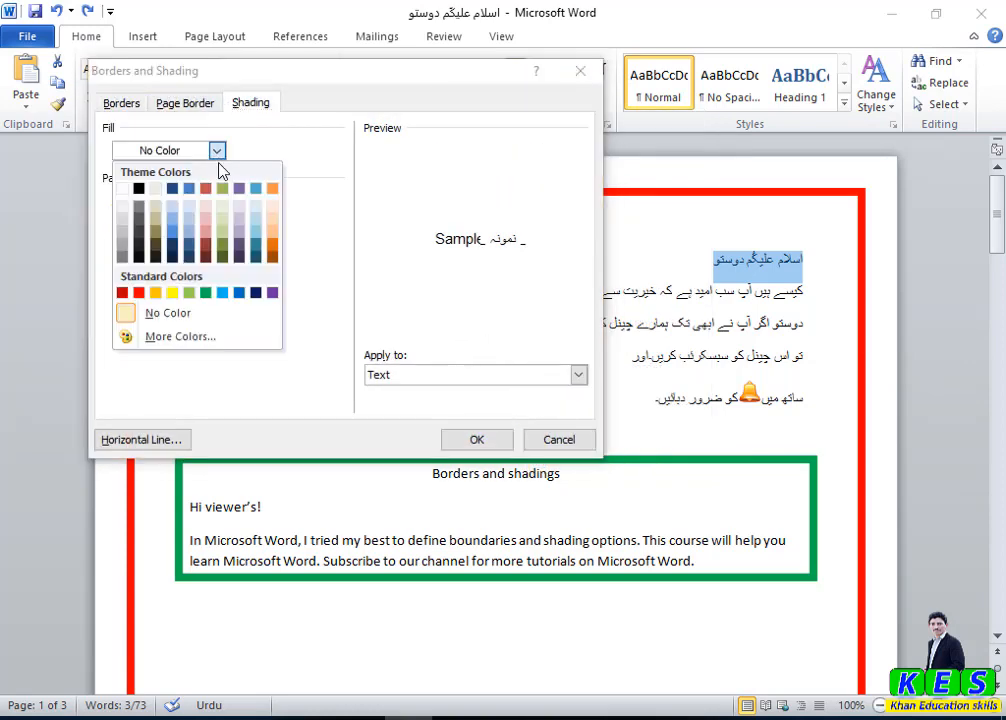
click(173, 293)
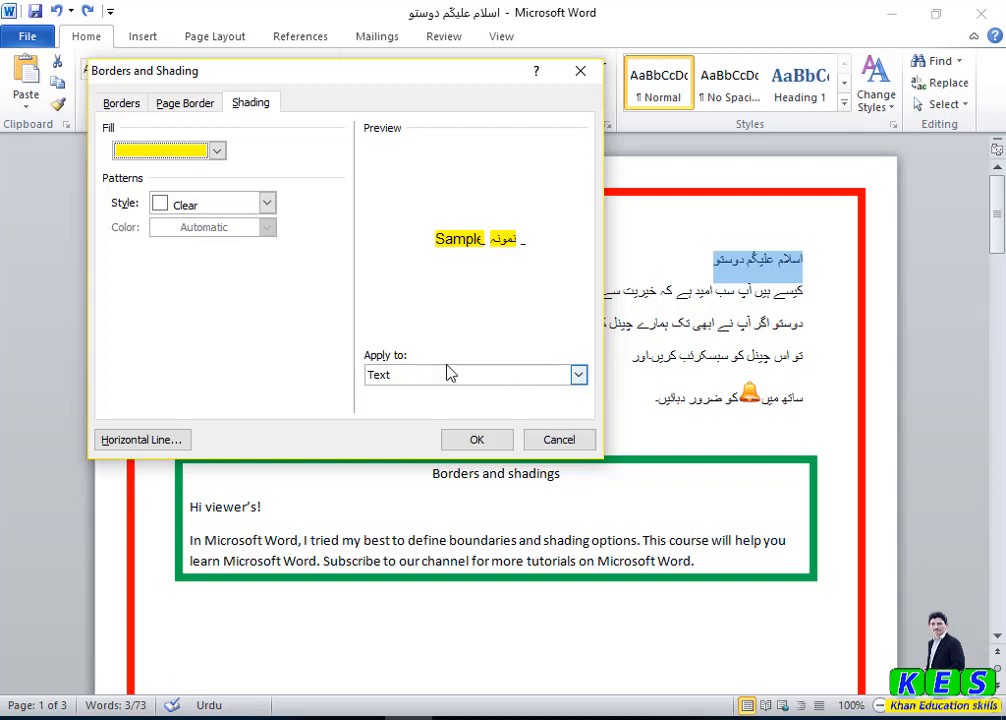
click(577, 375)
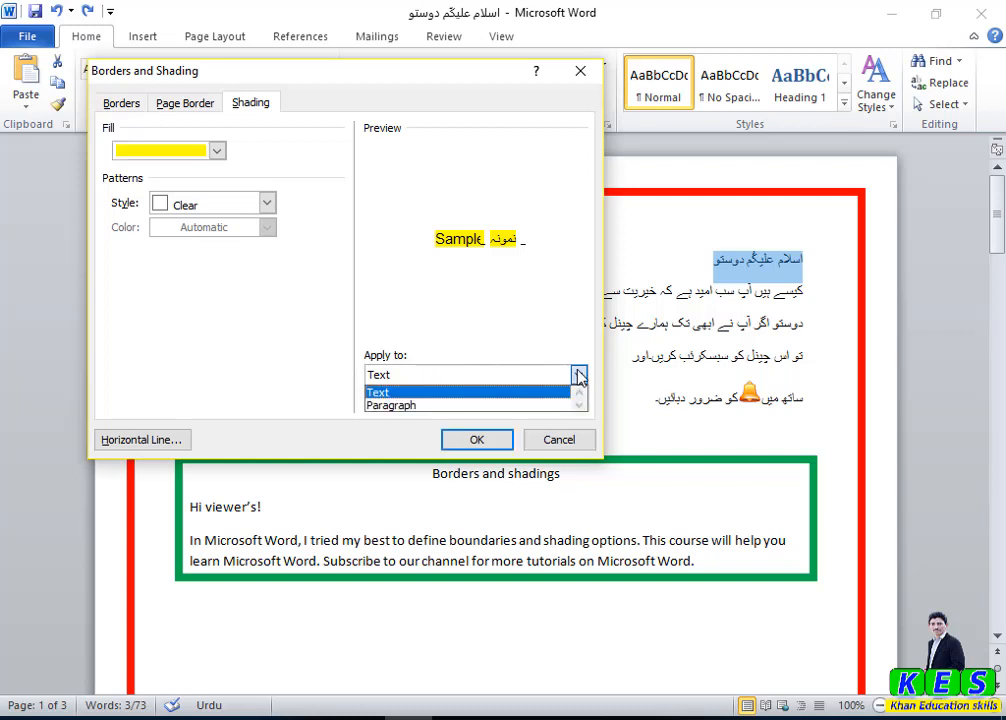
click(506, 405)
click(481, 437)
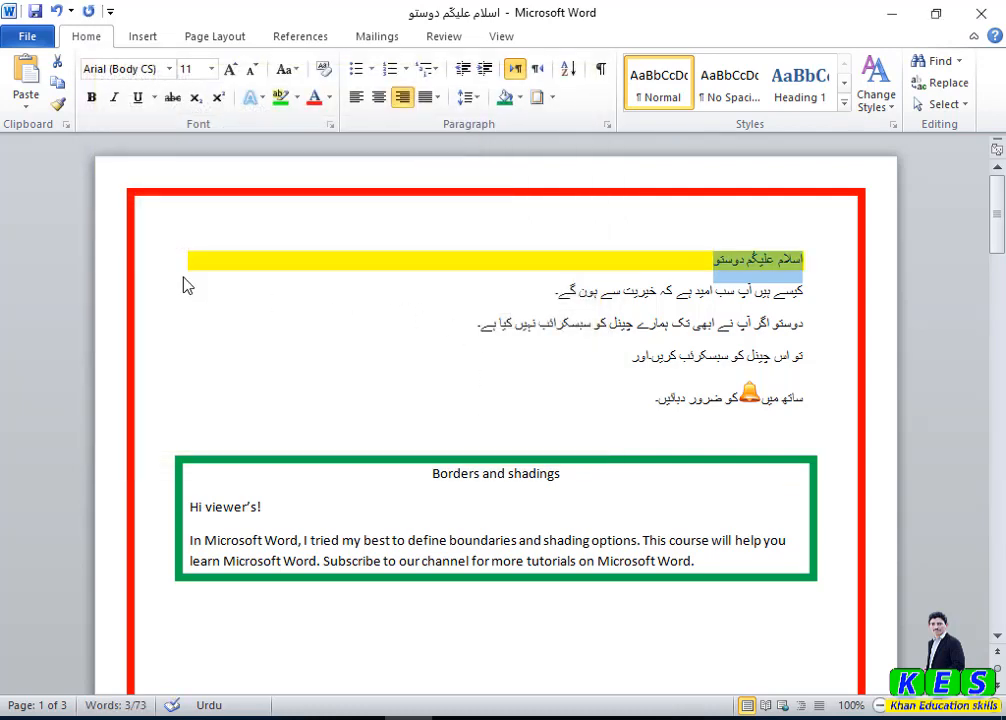
Shade the selected first Urdu line with a standard light blue fill in Clear style, applied to the text only
click(537, 104)
click(264, 103)
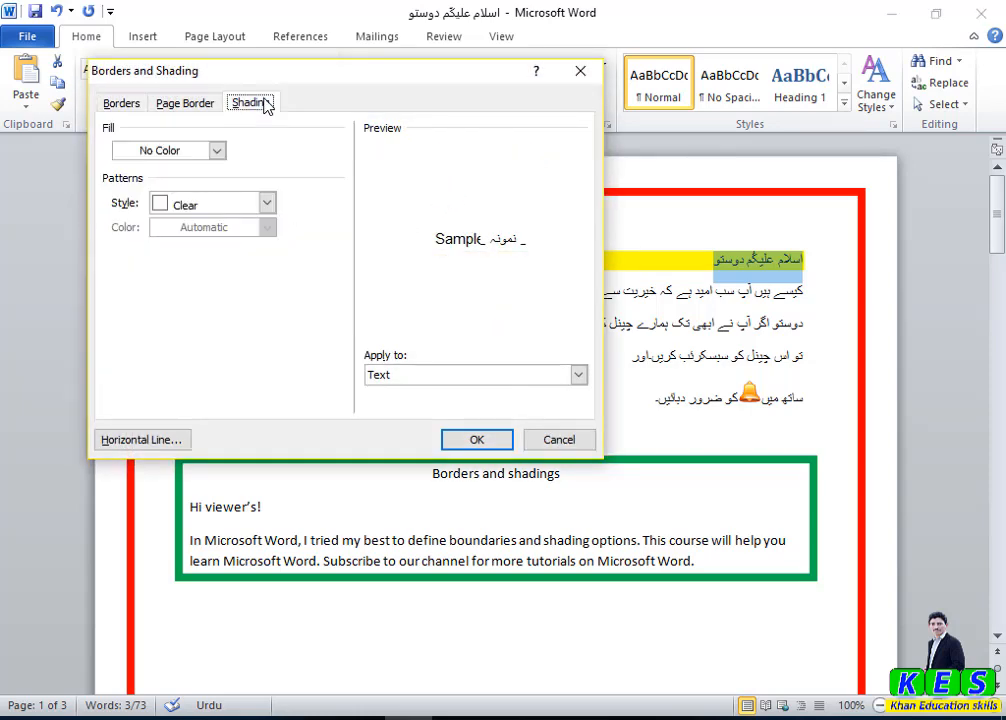
click(578, 375)
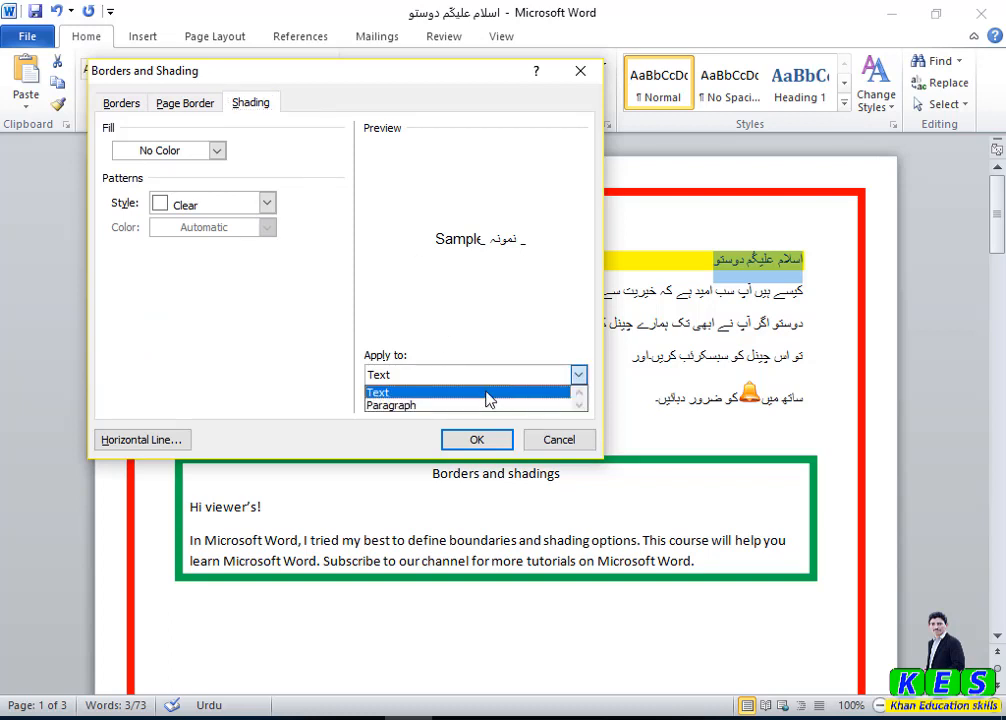
click(487, 396)
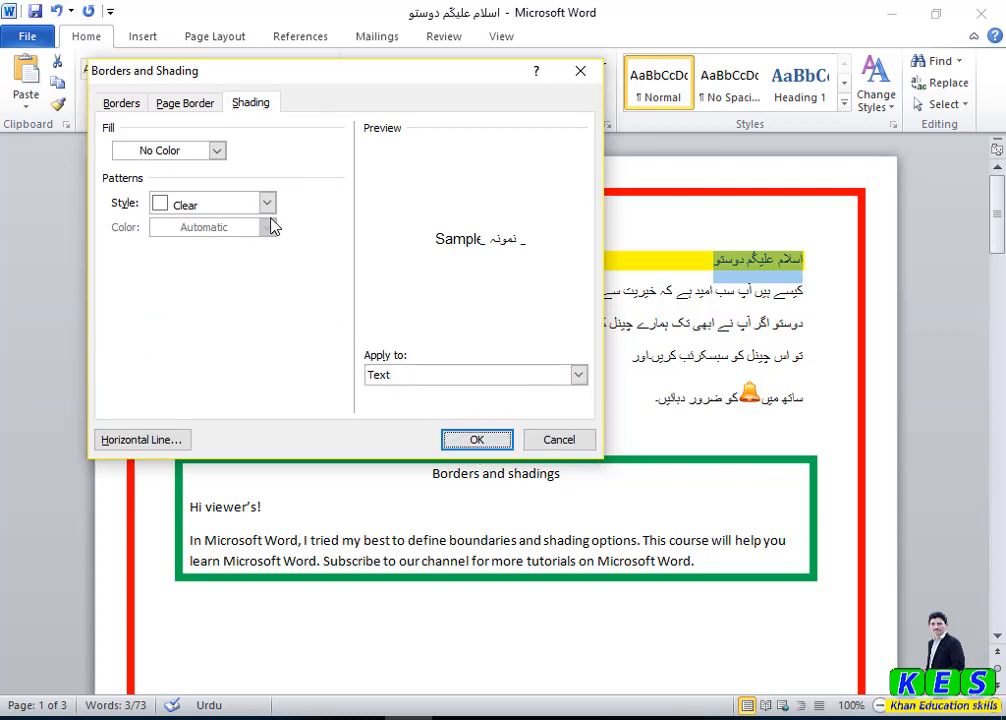
click(217, 150)
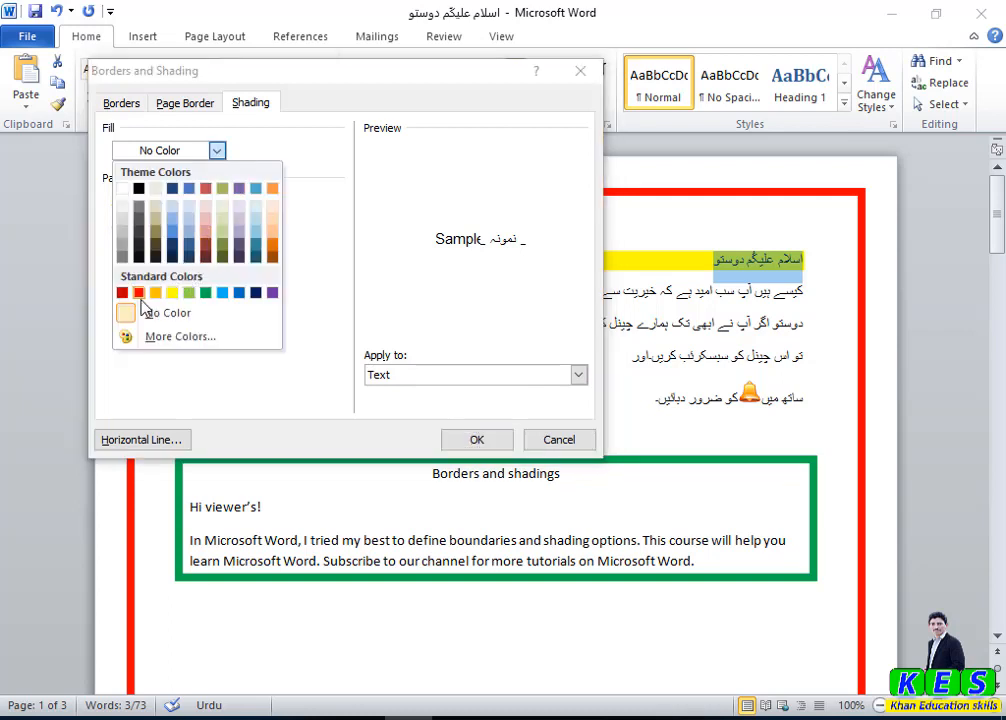
click(223, 294)
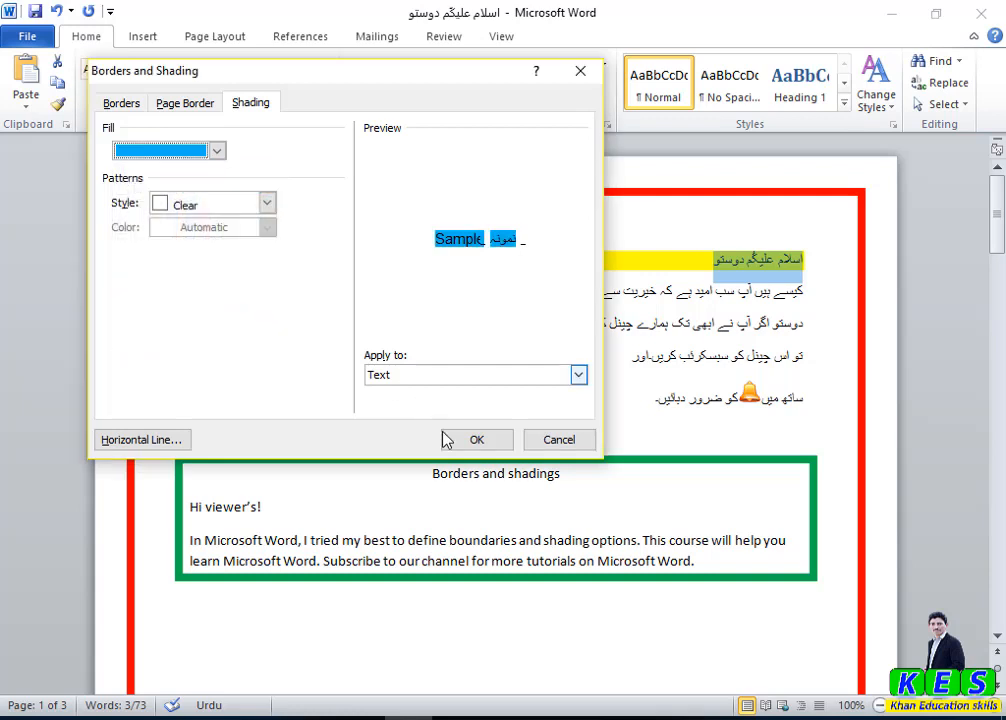
click(466, 443)
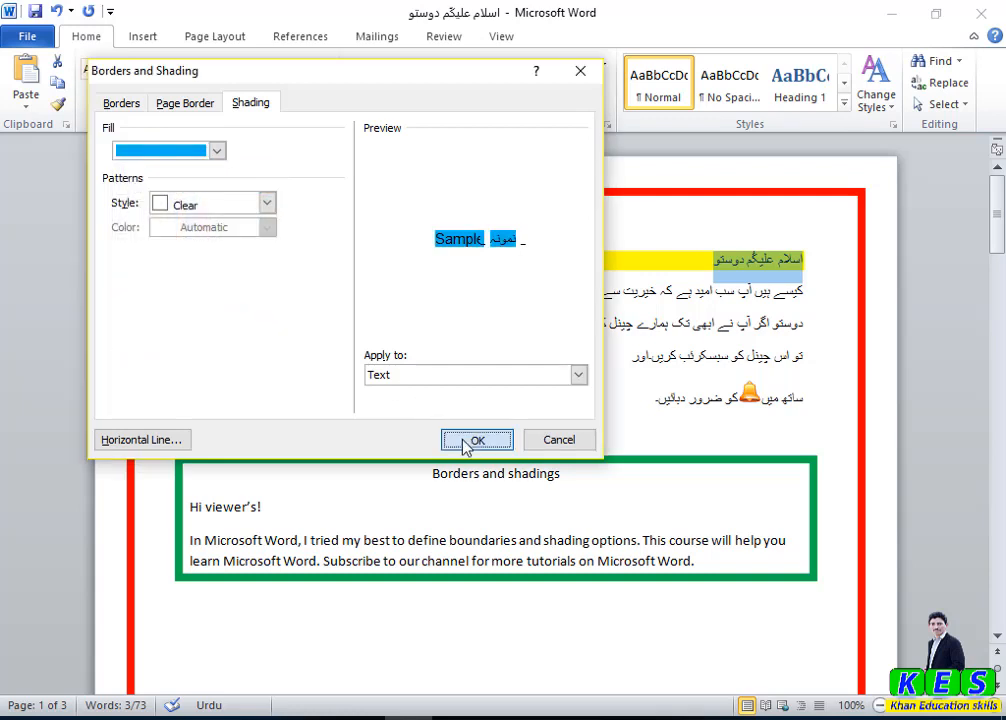
click(421, 344)
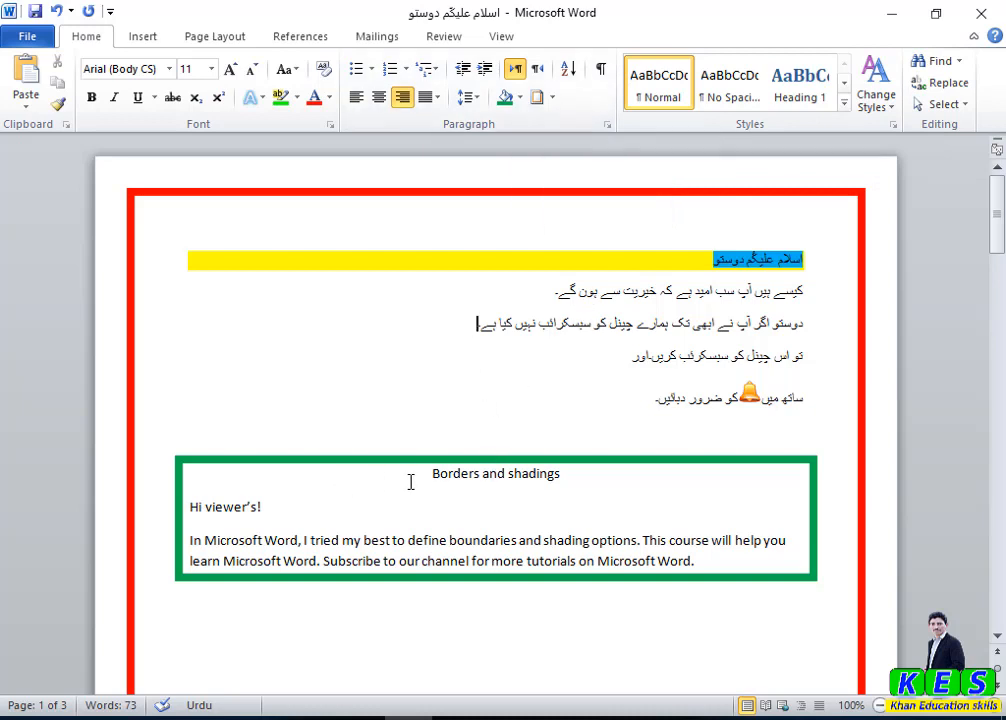
Shade the "Borders and shadings" heading with a pink chosen from the standard hexagon palette of additional colors
drag(409, 480, 595, 485)
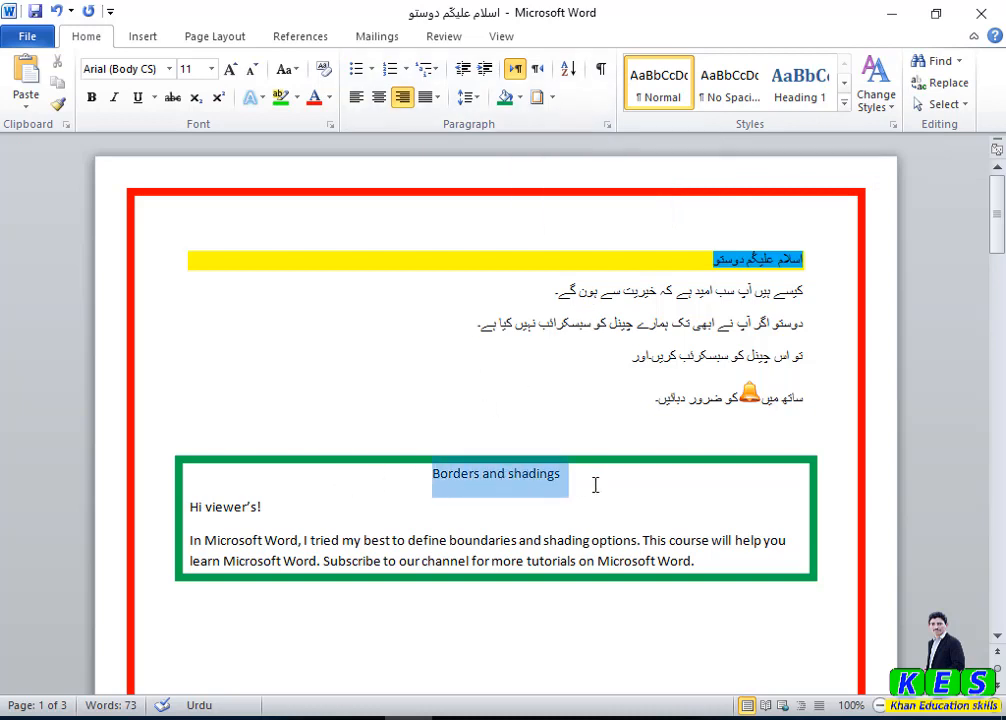
click(519, 97)
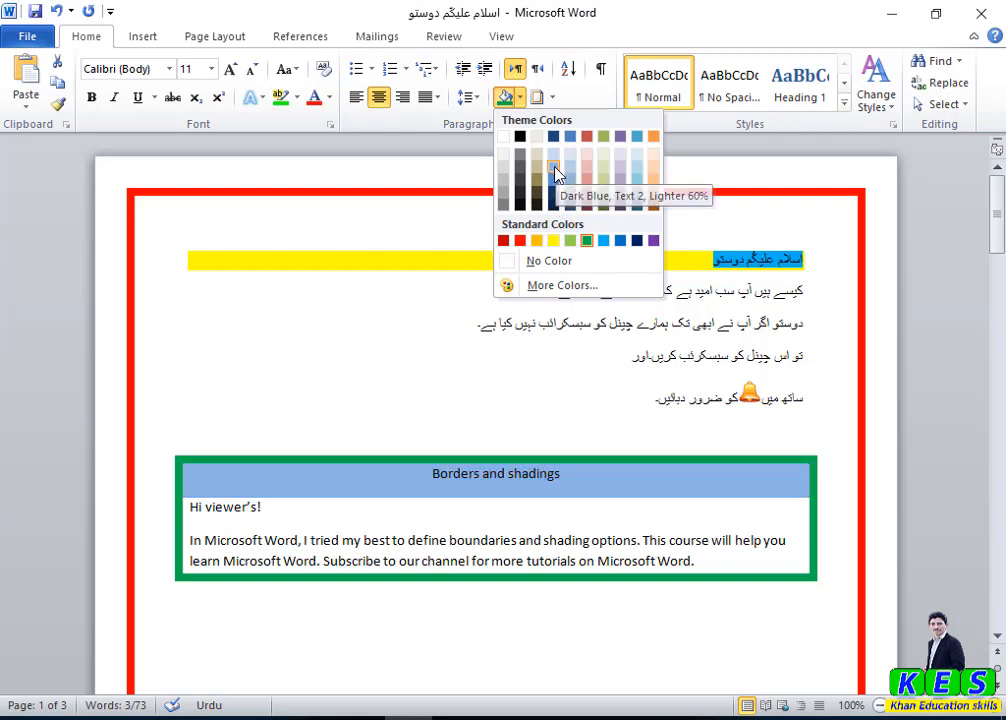
click(552, 97)
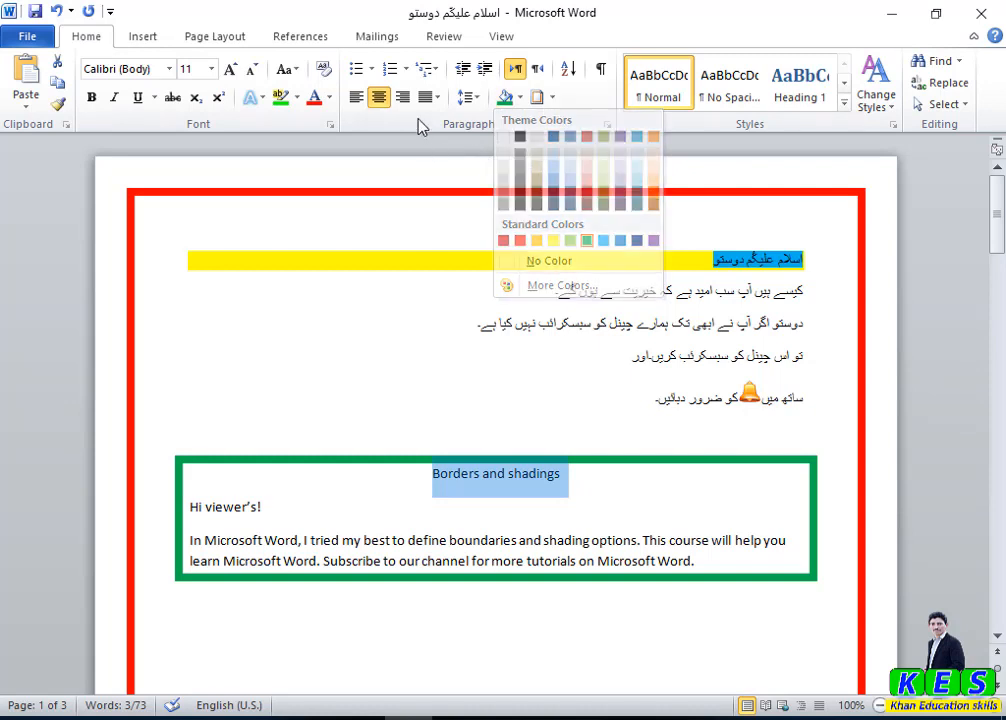
click(552, 97)
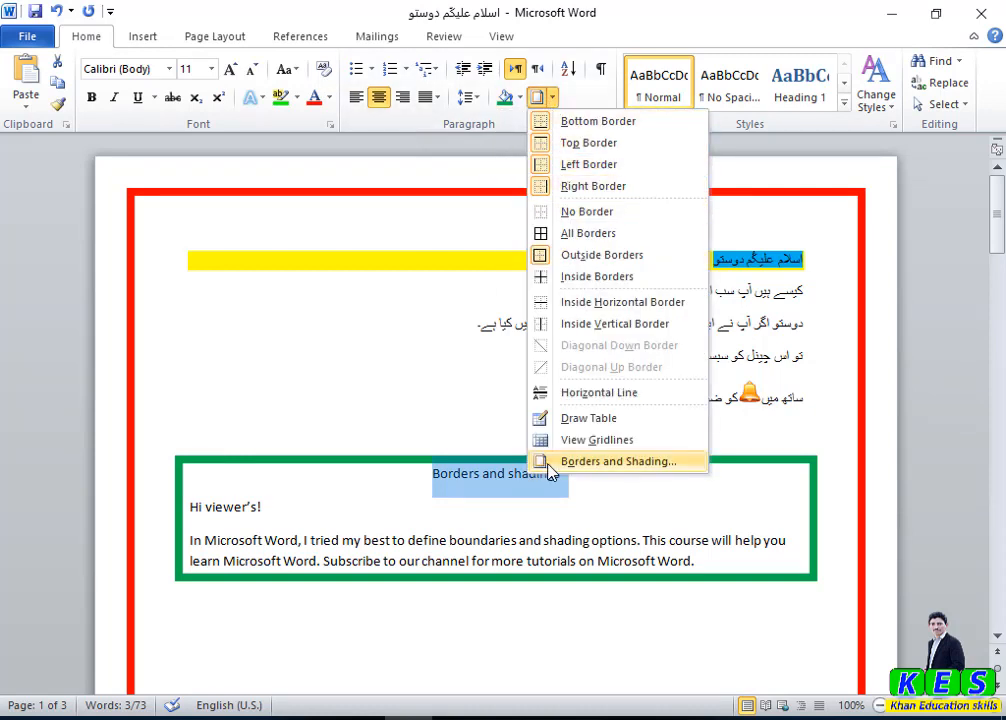
click(519, 97)
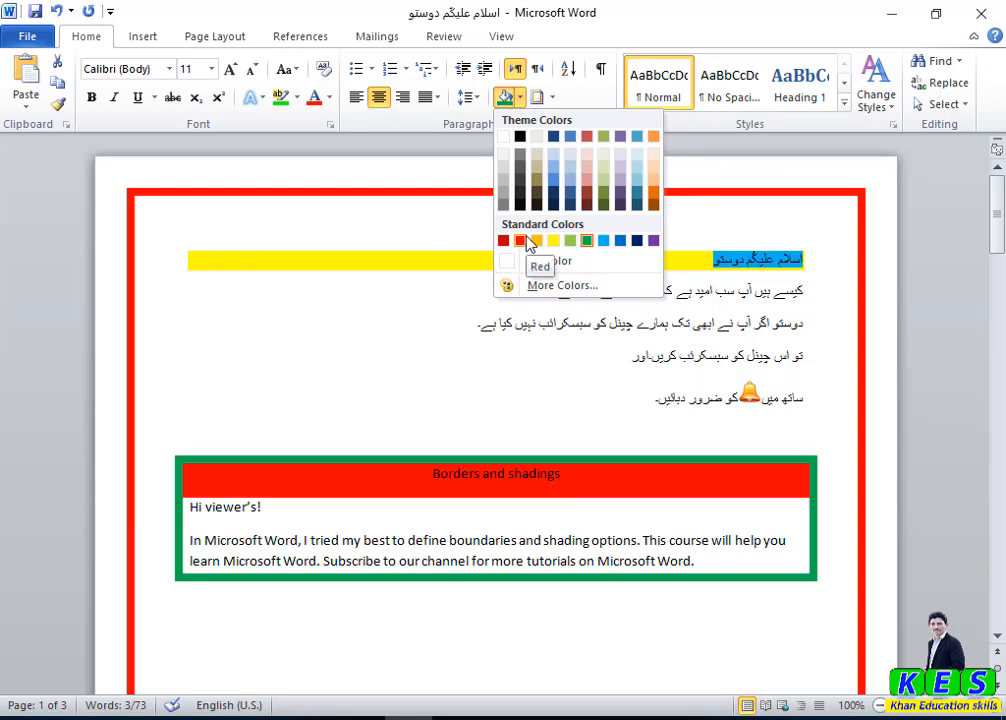
click(528, 288)
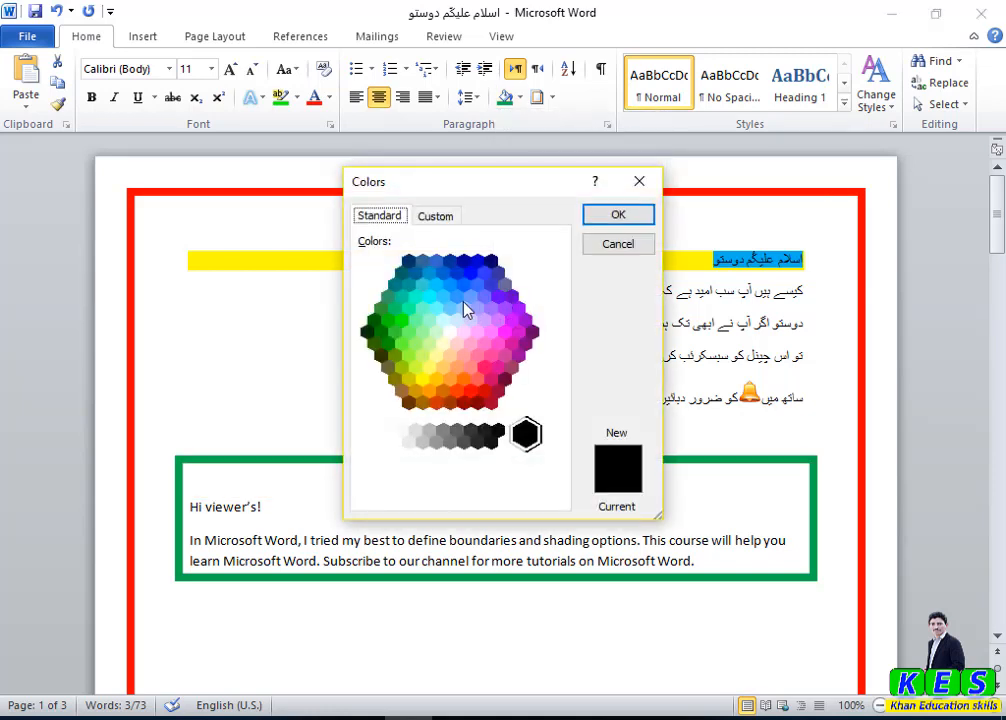
click(403, 324)
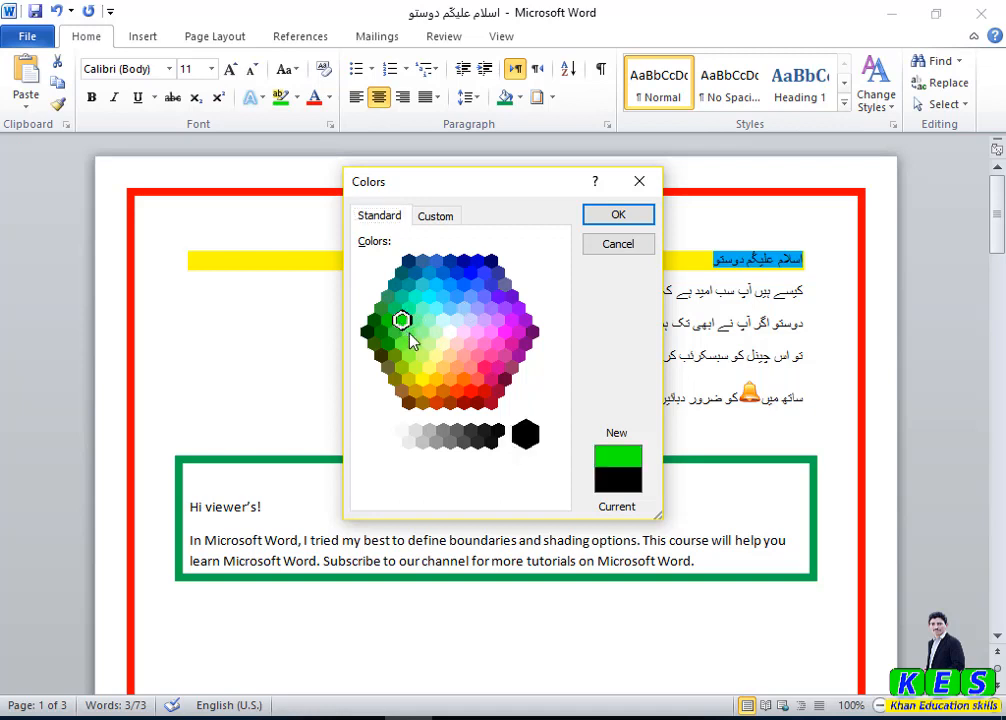
click(409, 332)
click(436, 333)
click(490, 357)
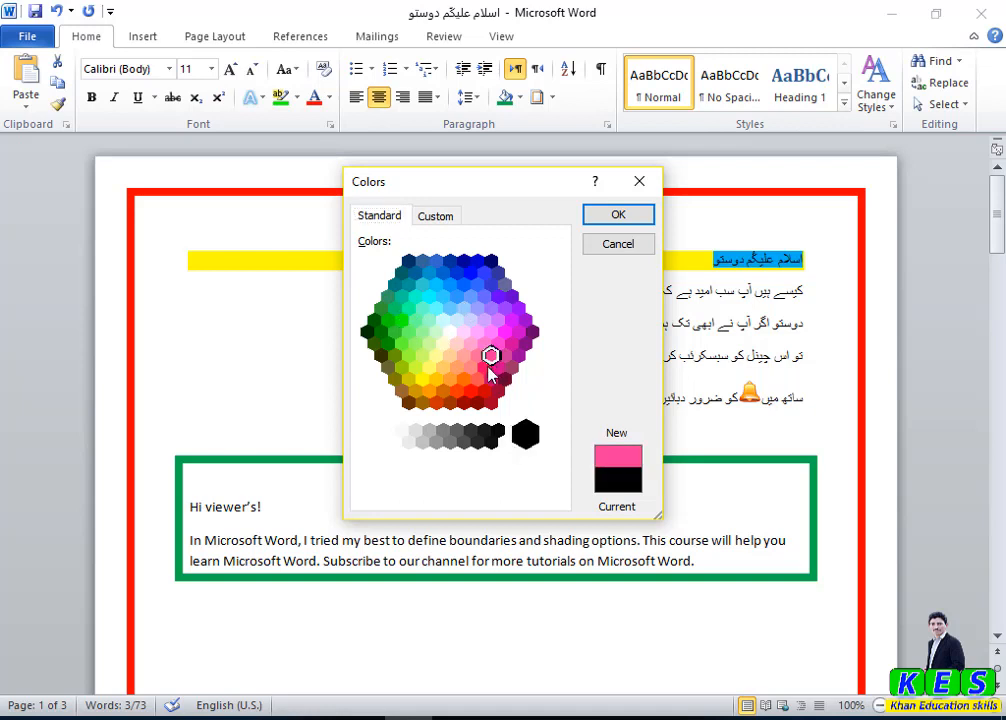
click(619, 216)
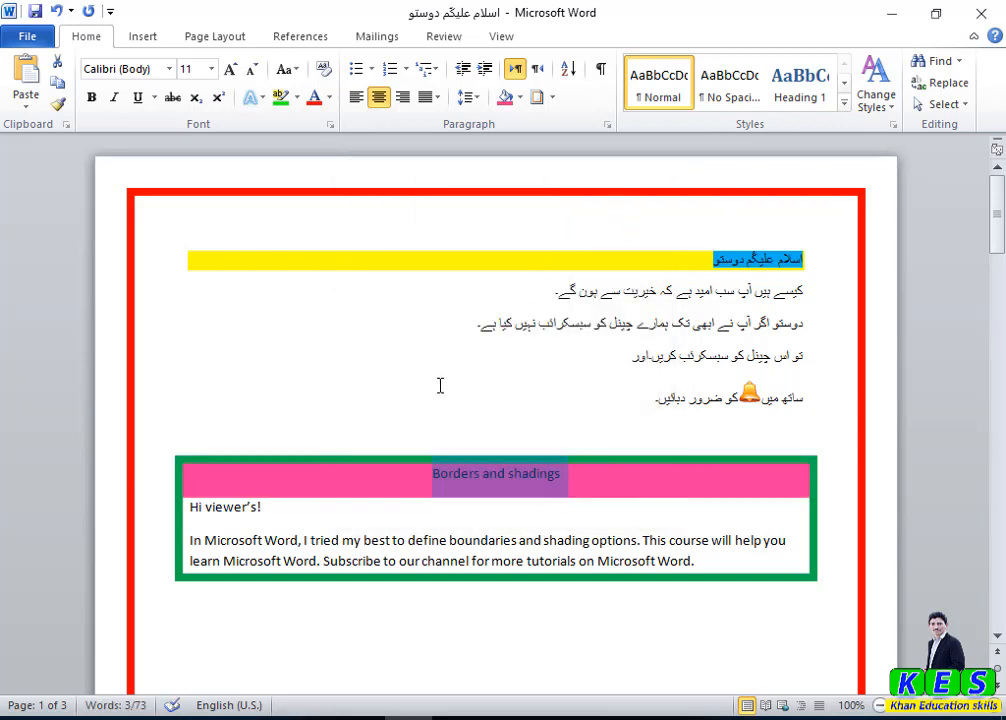
click(368, 505)
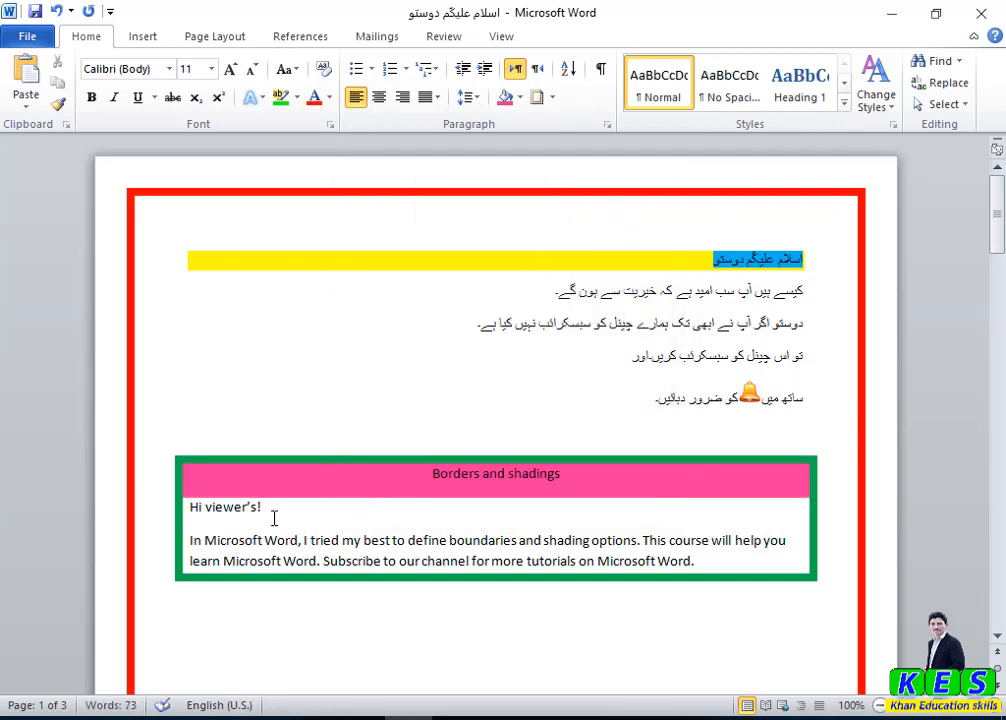
Shade "tried my best to define boundaries and shading options" in the English paragraph with a standard green fill applied to text
click(220, 522)
drag(310, 540, 636, 540)
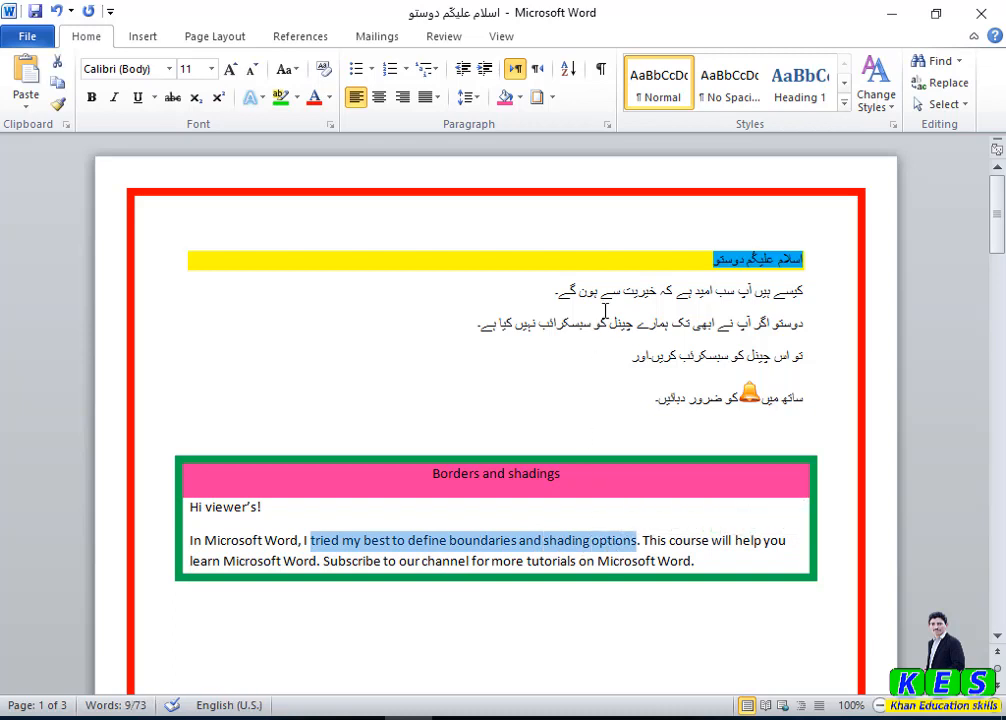
click(551, 98)
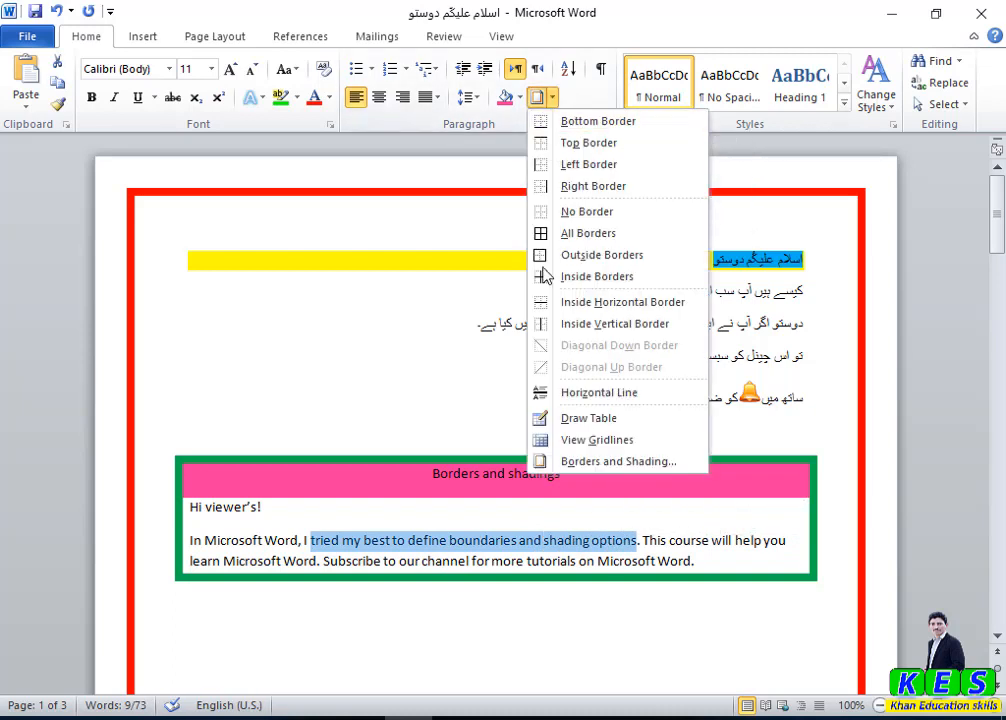
click(560, 463)
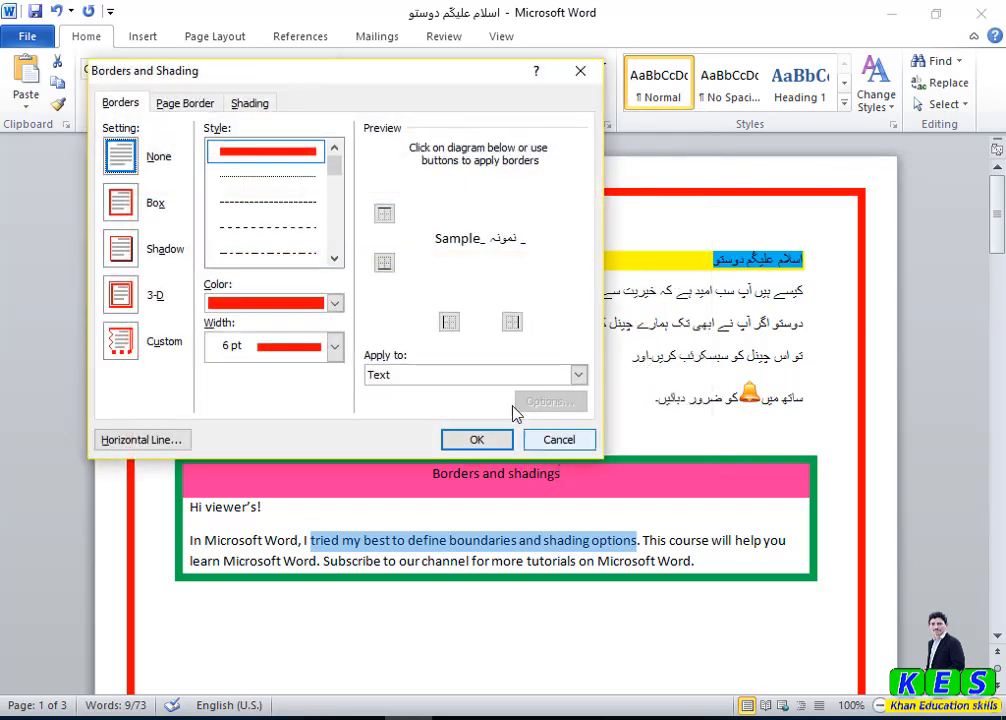
click(252, 105)
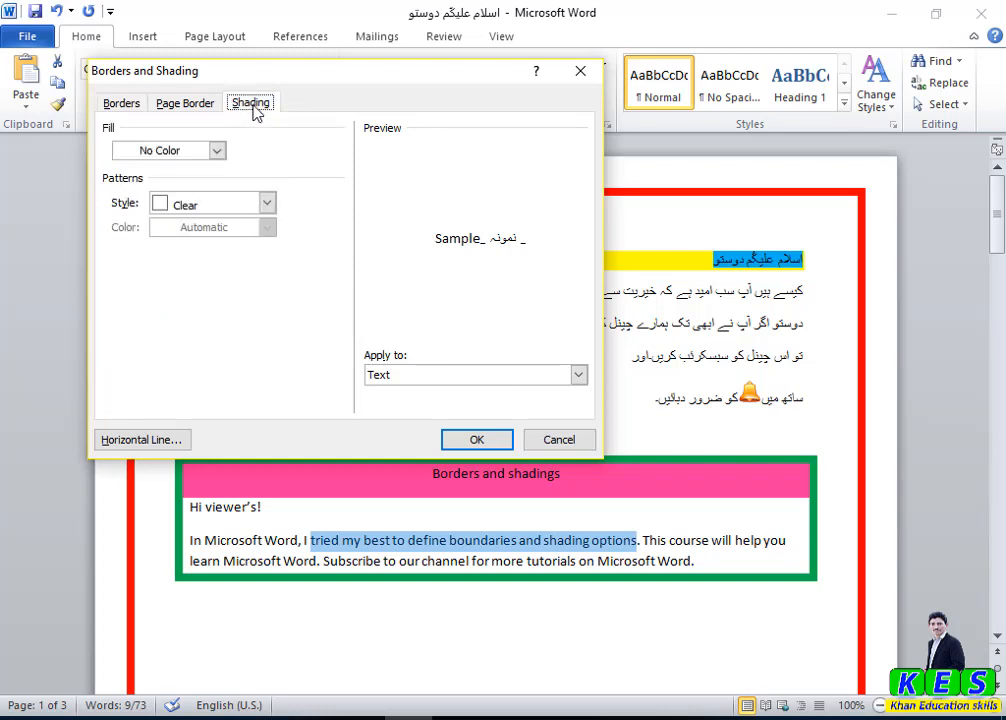
click(216, 150)
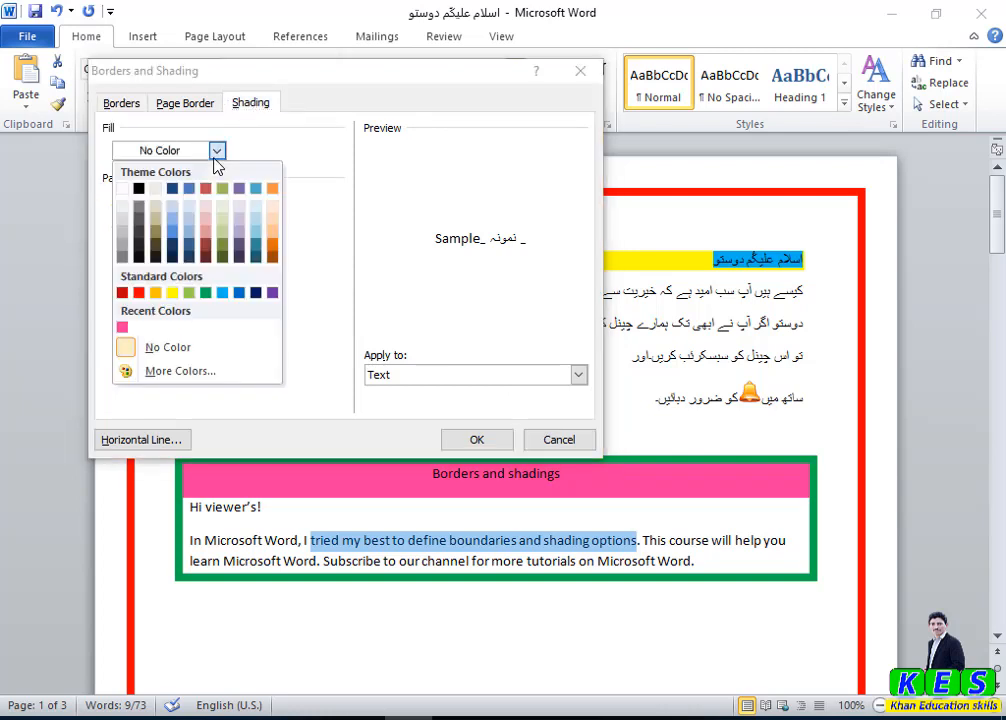
click(205, 293)
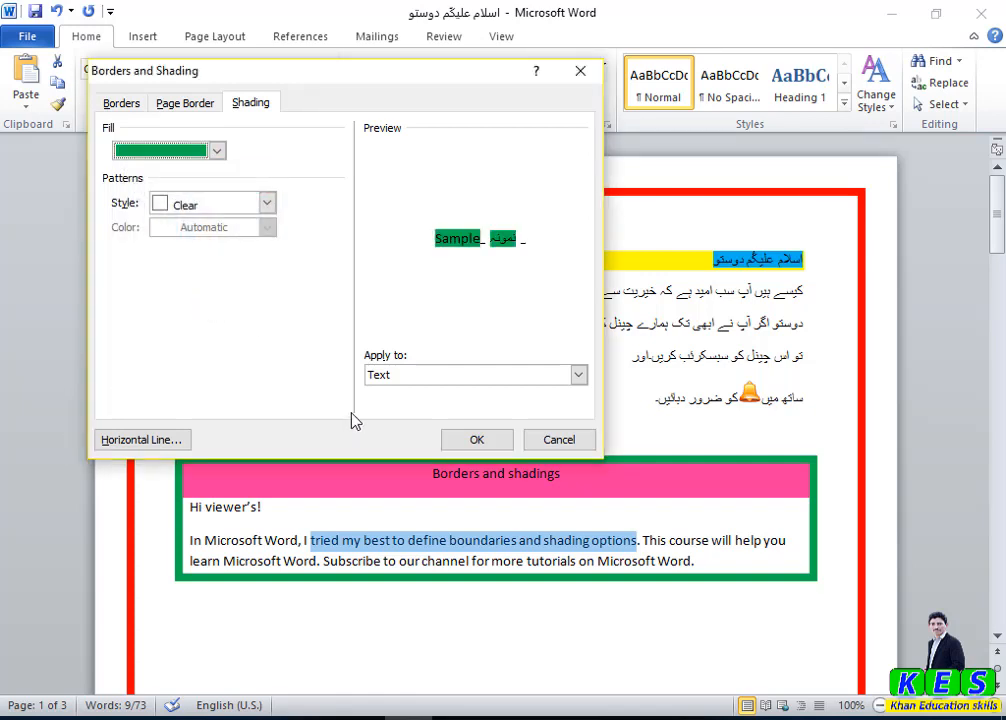
click(578, 375)
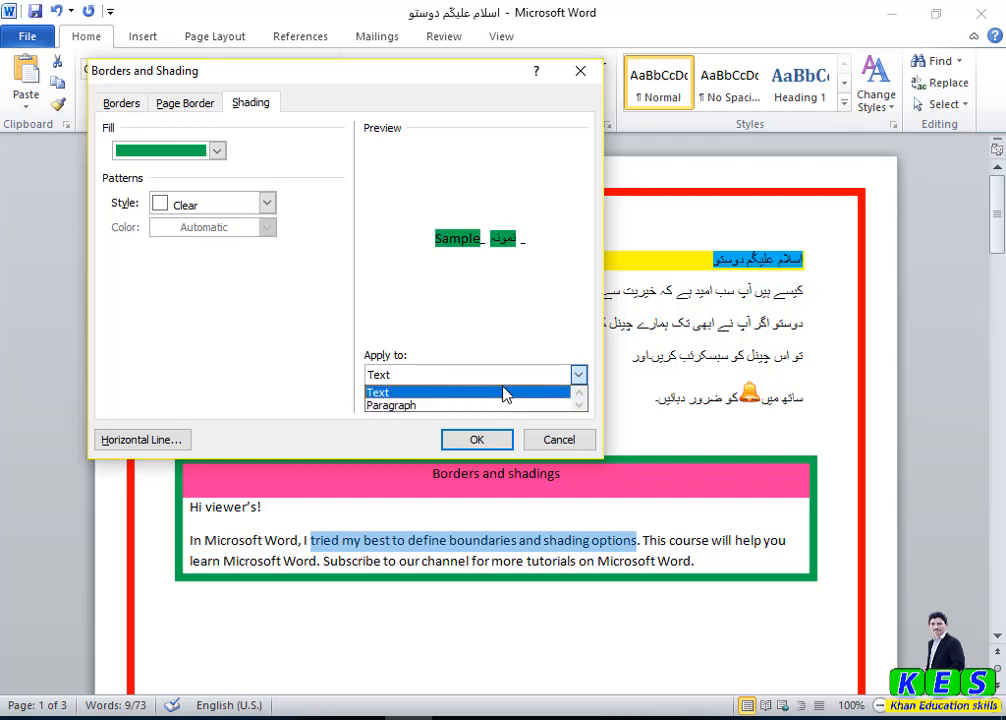
click(503, 393)
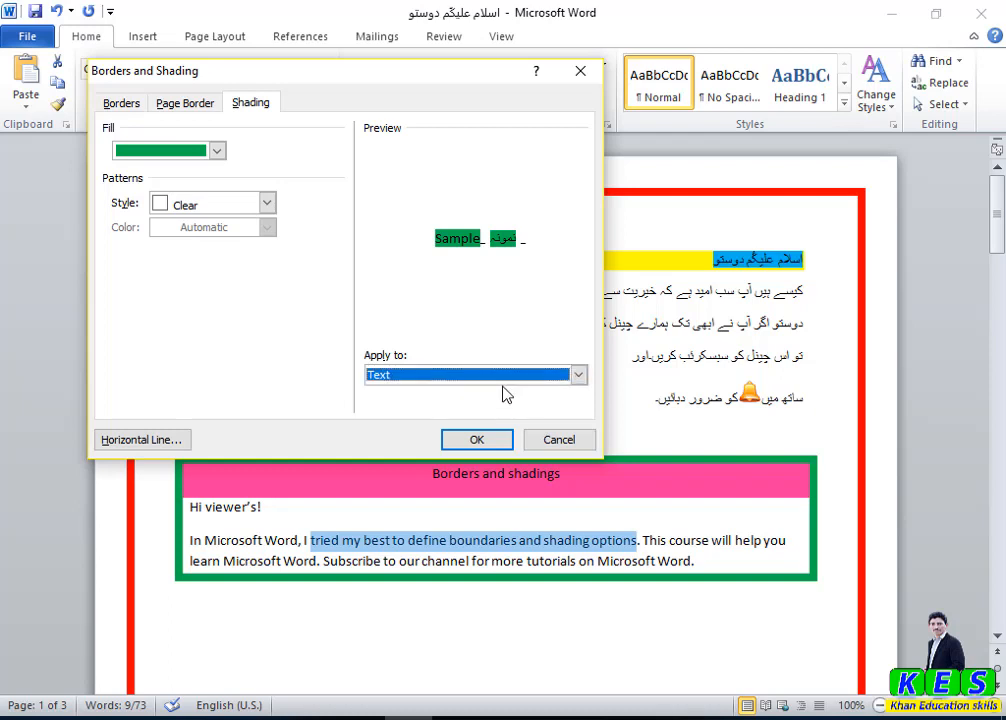
click(477, 440)
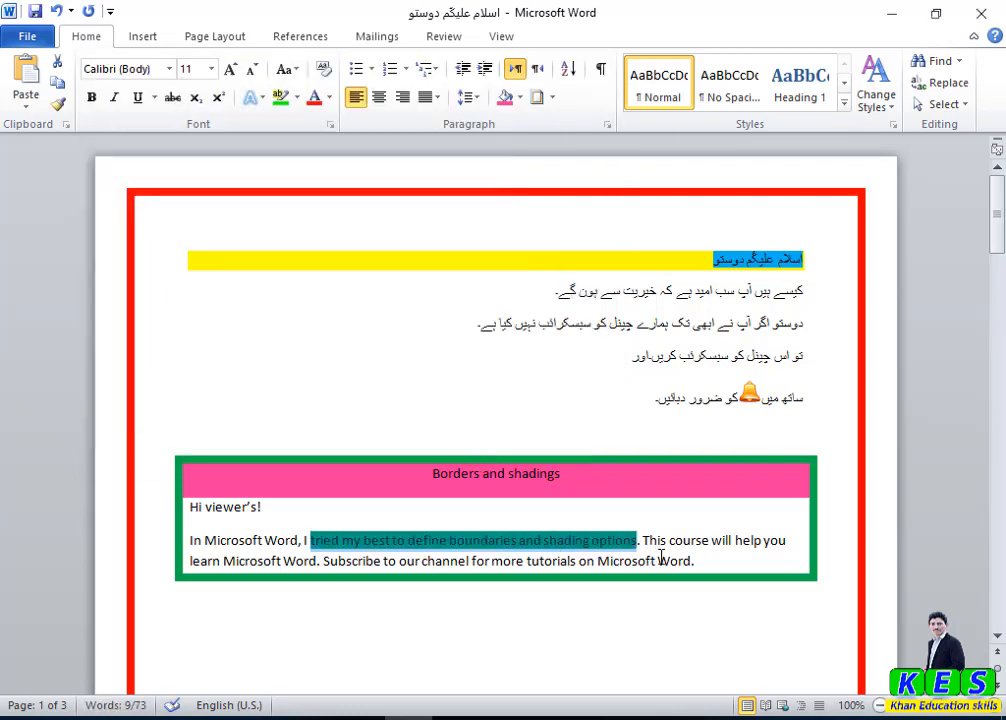